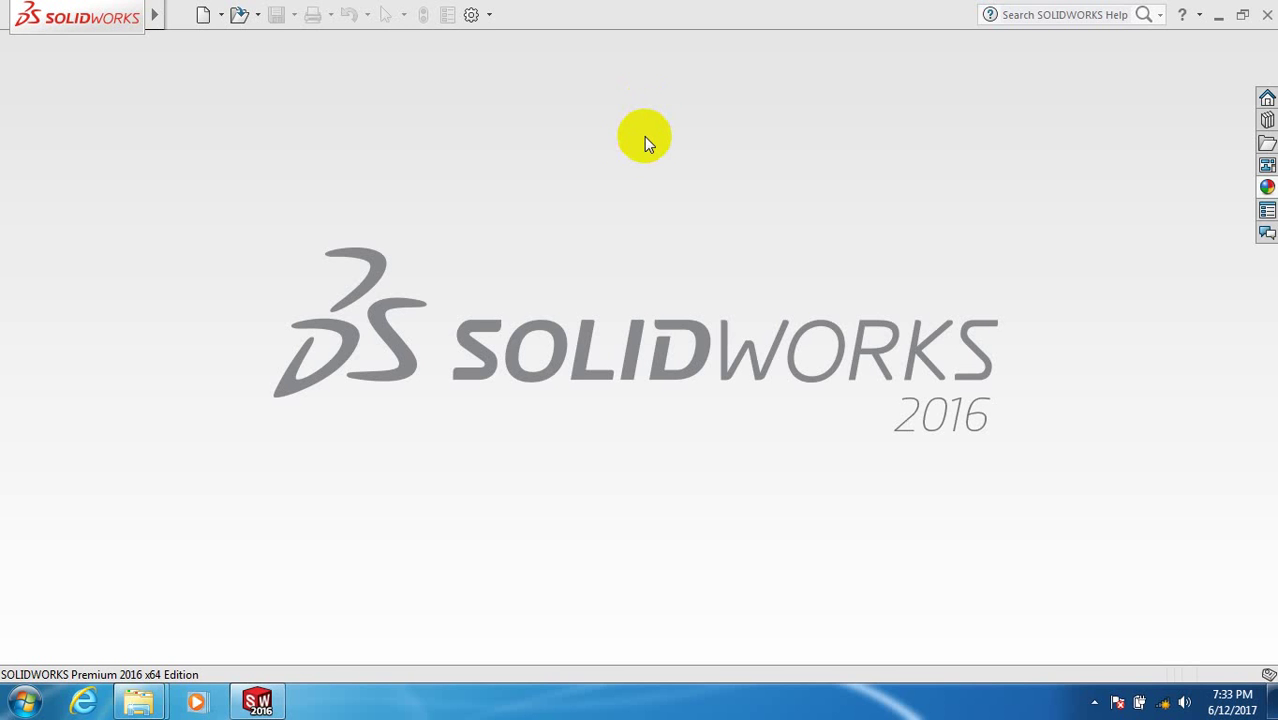
- Create a new part document and start a sketch on the Top Plane
click(204, 14)
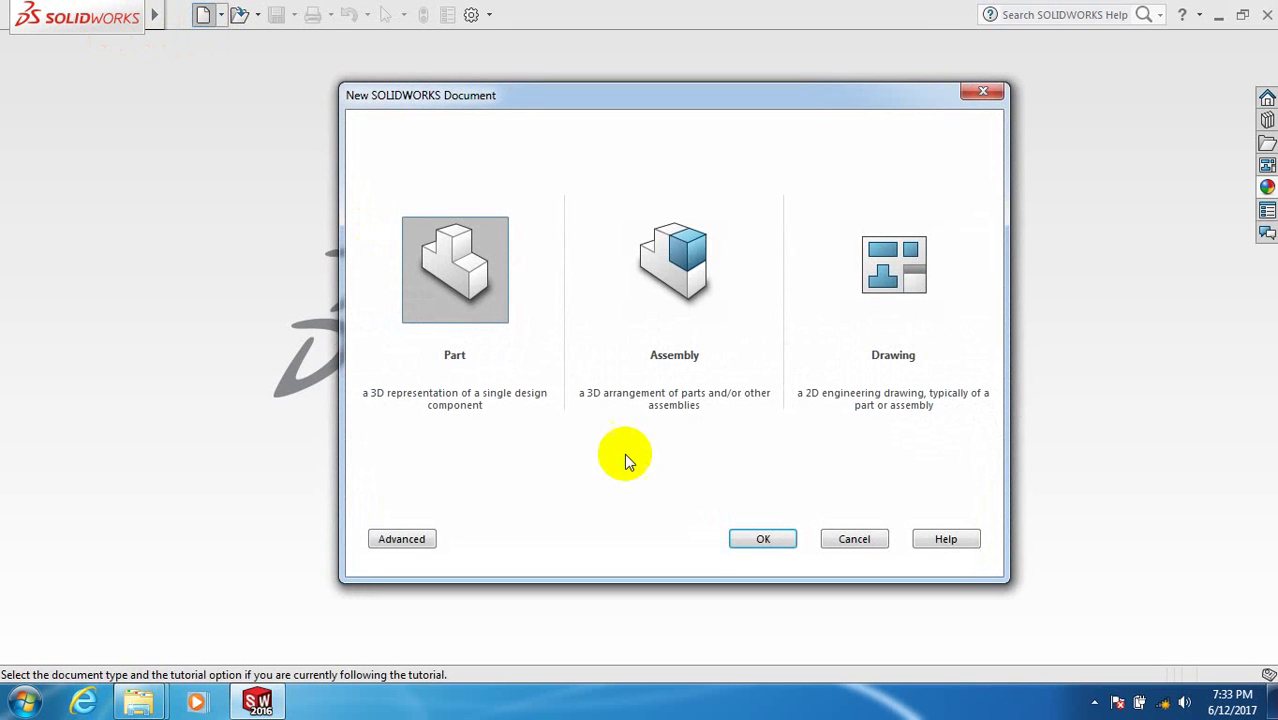
click(761, 536)
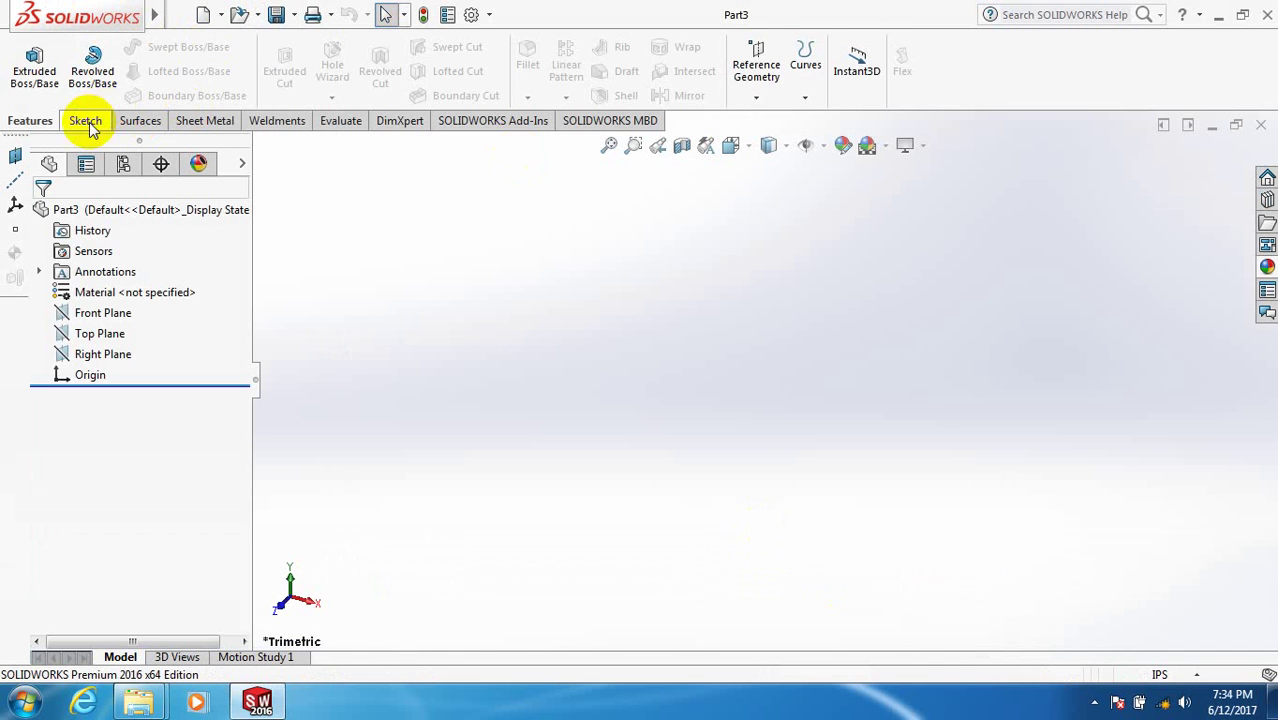
click(86, 121)
click(25, 62)
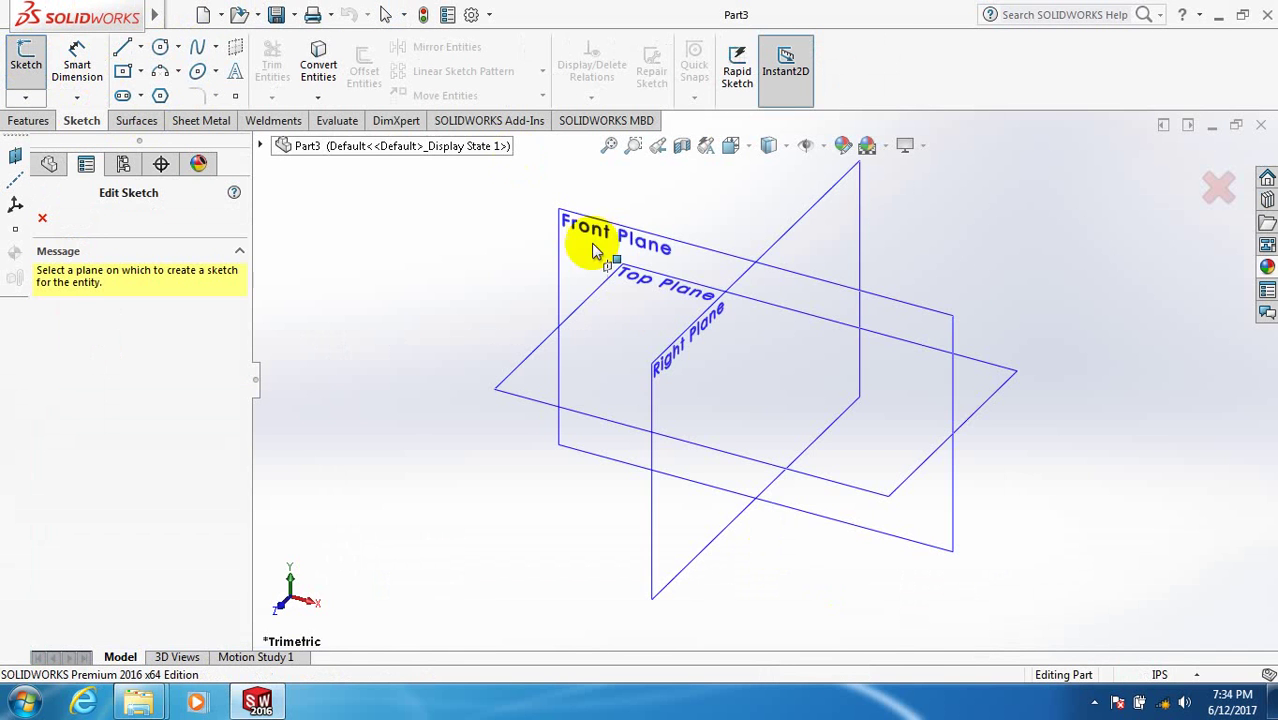
click(767, 425)
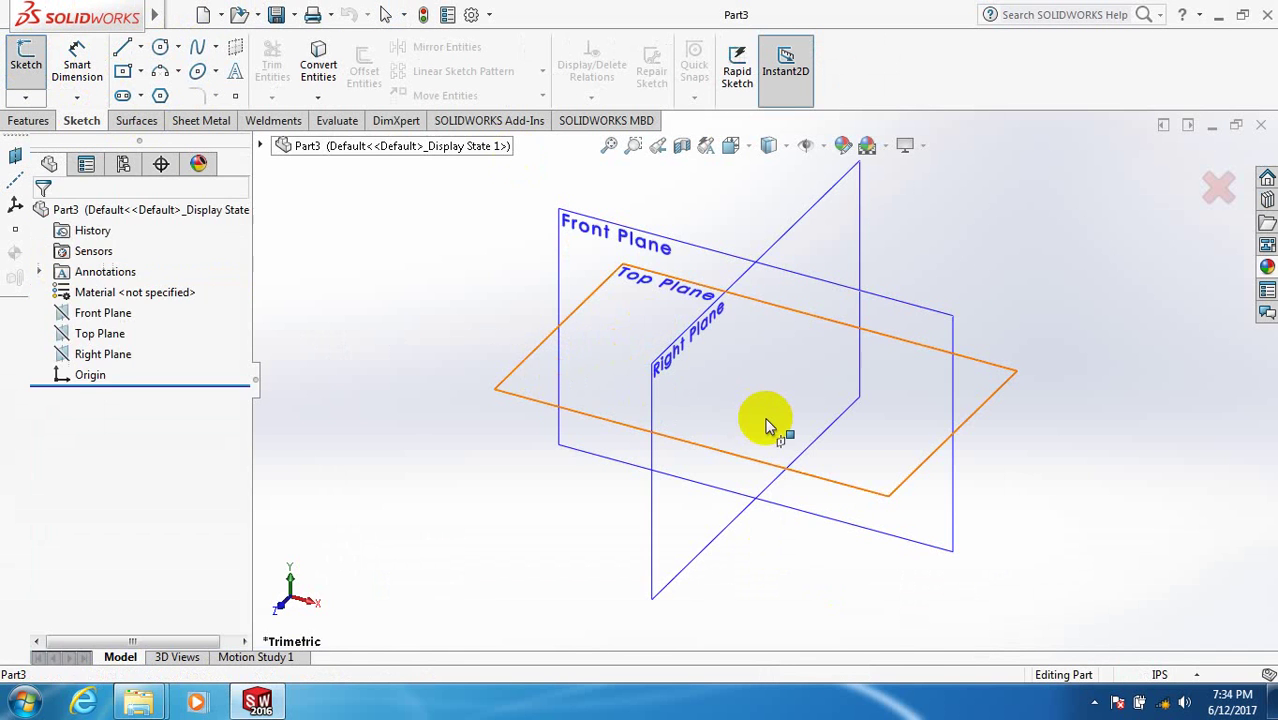
- Sketch a circle of about 1 in radius centred on the origin and exit the sketch
click(163, 48)
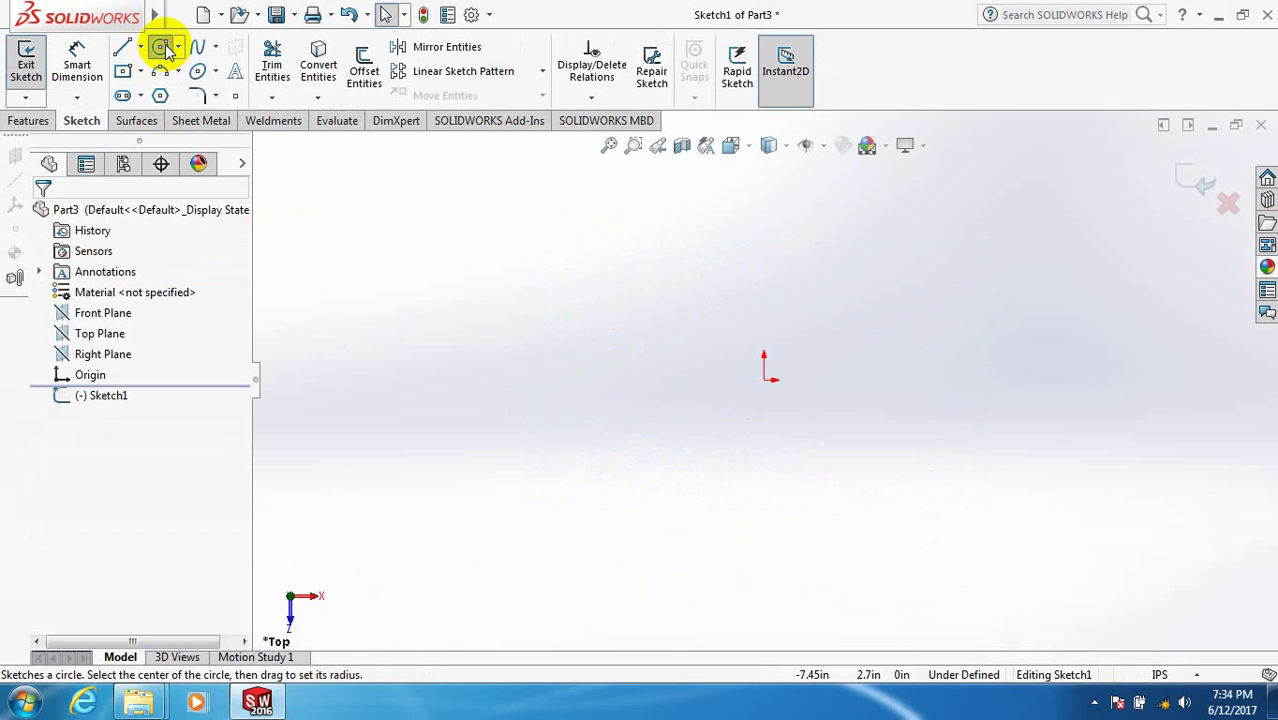
click(765, 380)
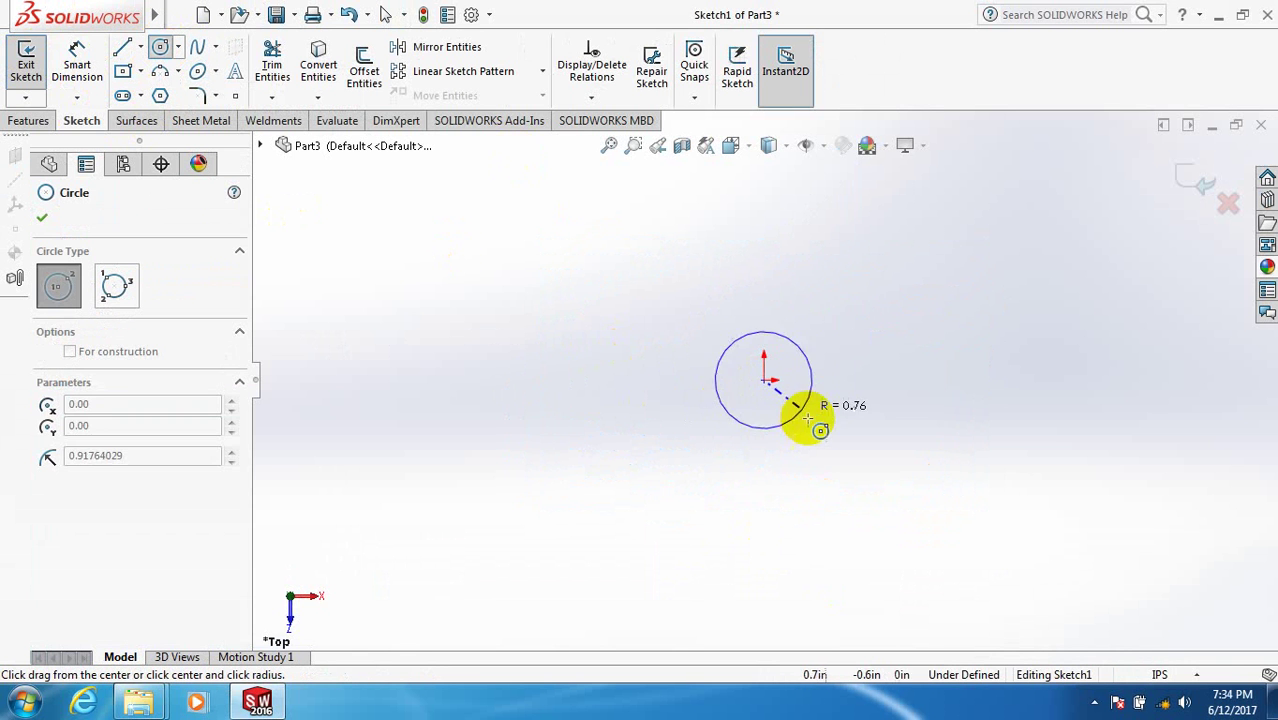
click(808, 420)
right_click(812, 422)
click(860, 431)
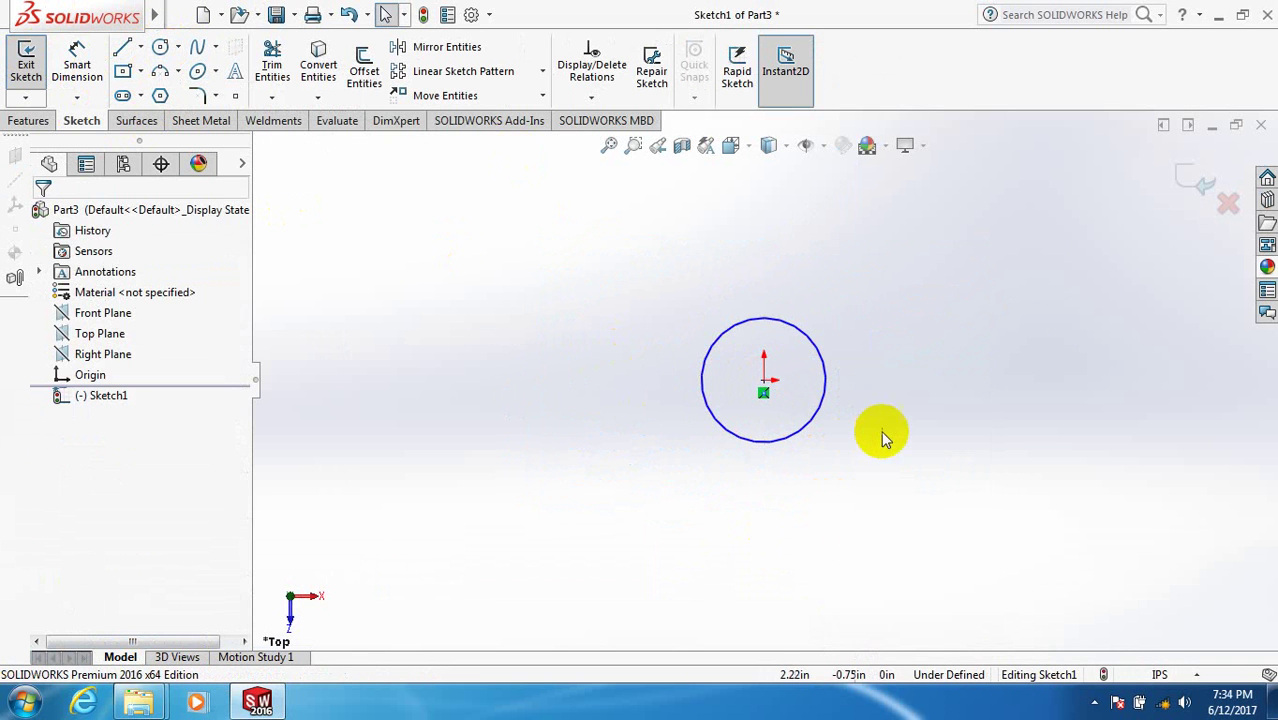
click(1187, 181)
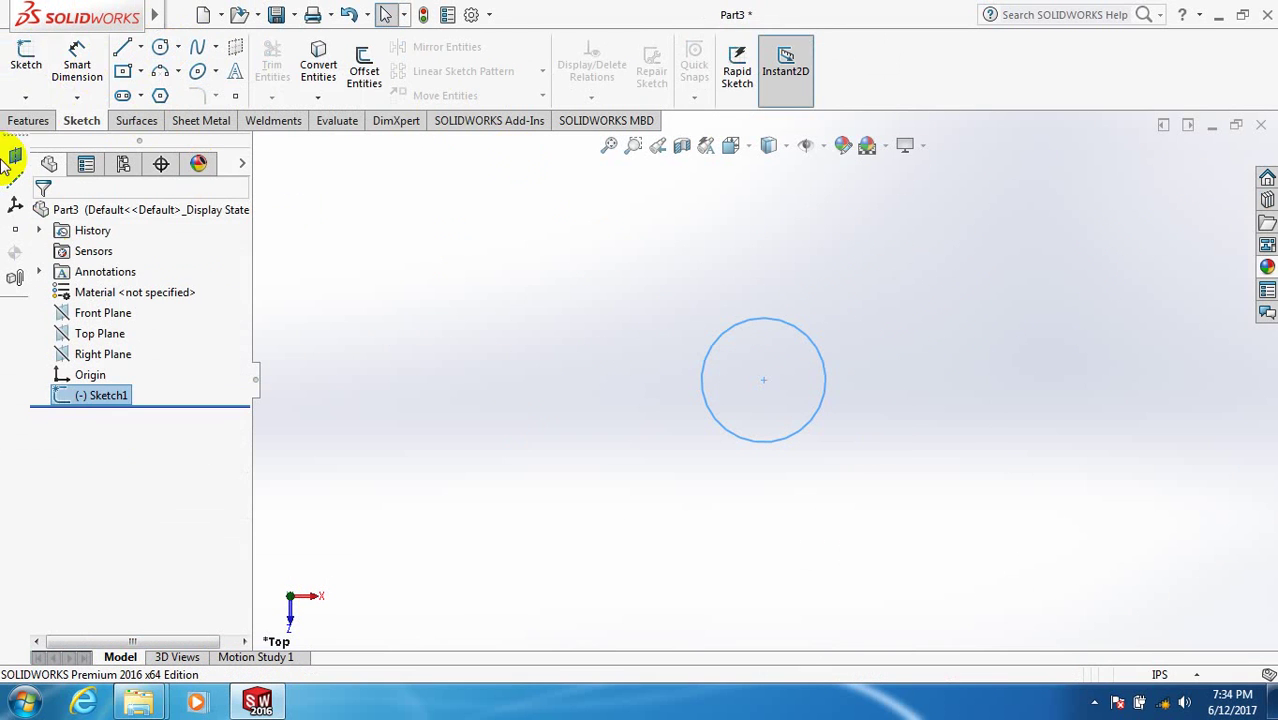
- Start an Extruded Boss/Base from the circle and stretch its blind depth upward to about 9.86 in
click(30, 121)
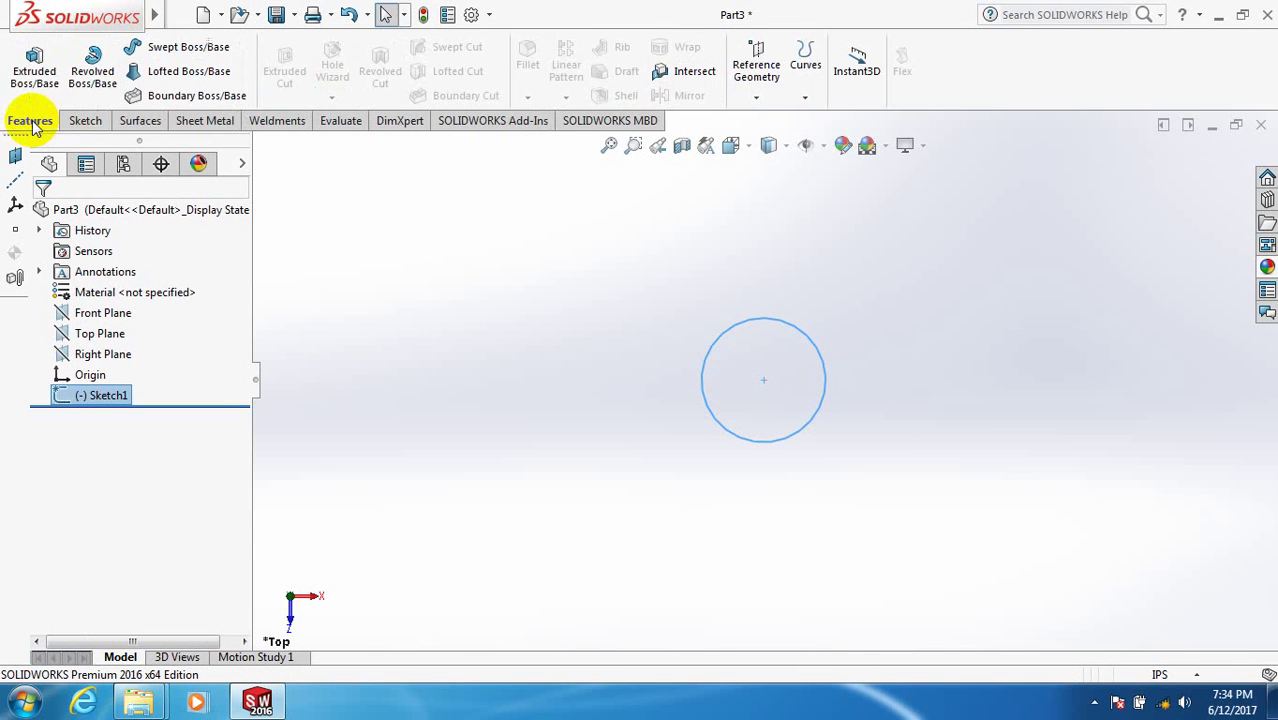
click(34, 63)
key(z)
key(z)
key(z)
key(z)
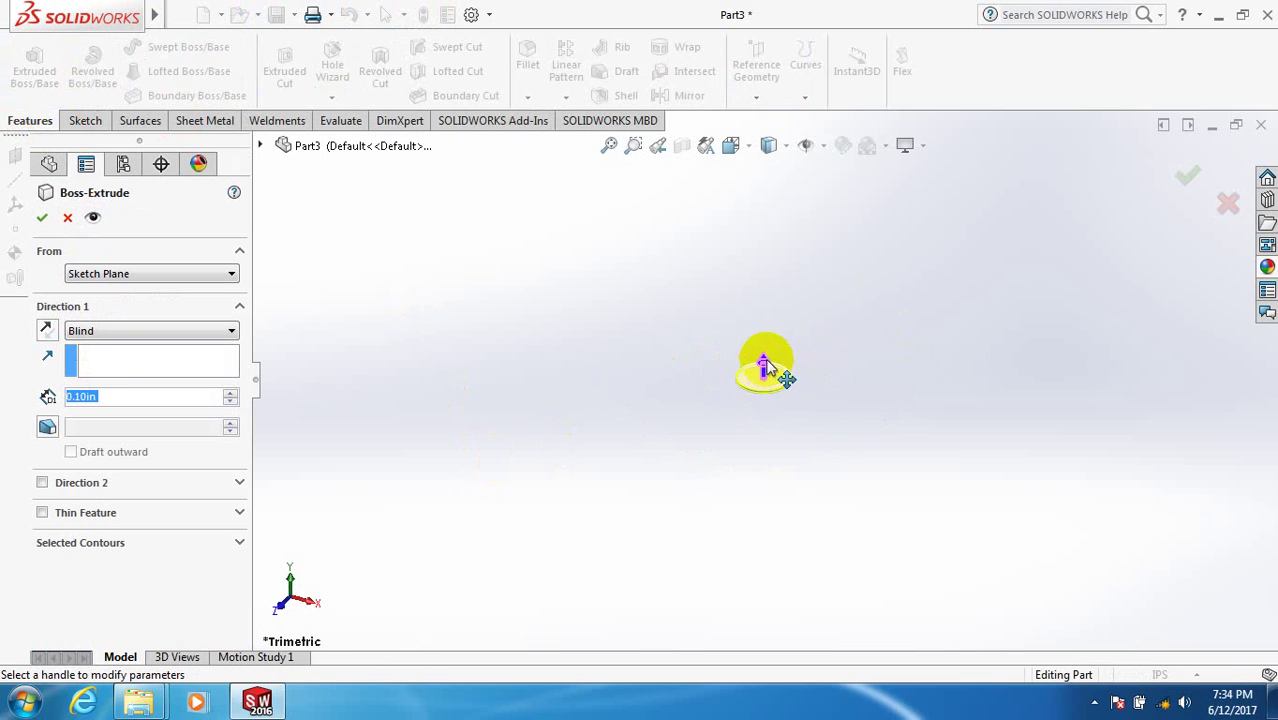
drag(765, 368, 818, 253)
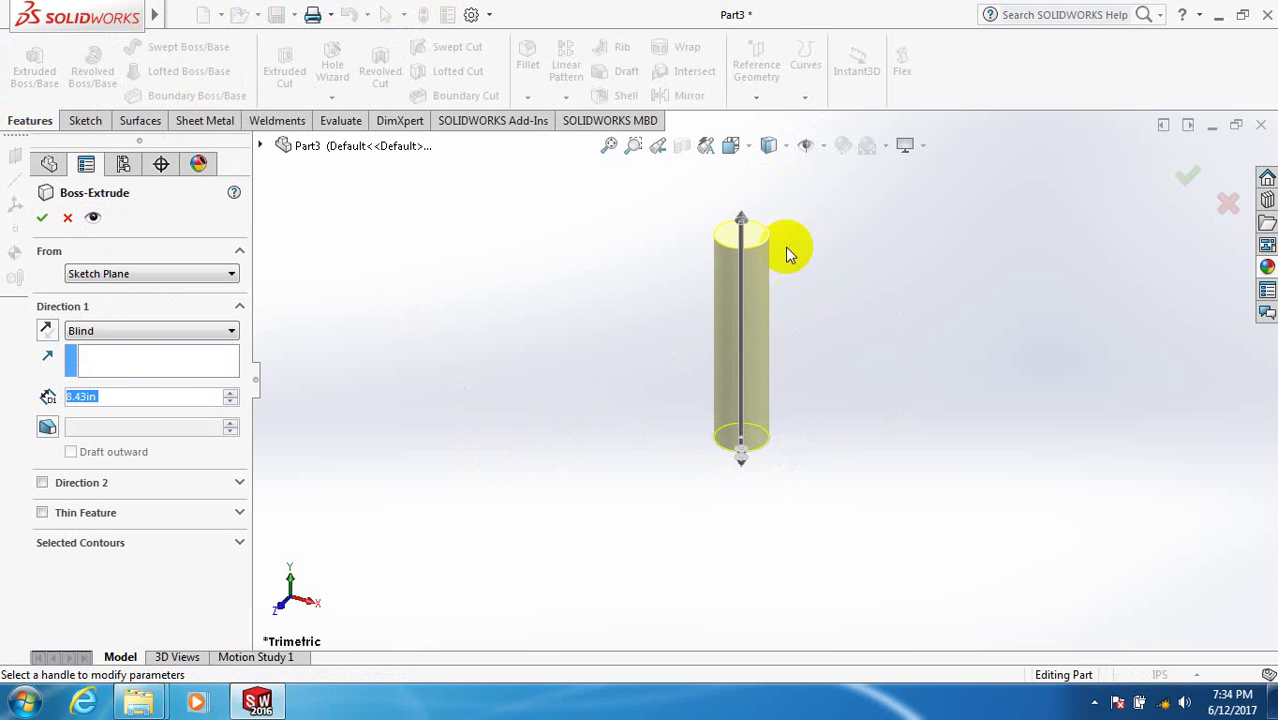
scroll(770, 235, down, 2)
drag(745, 232, 710, 206)
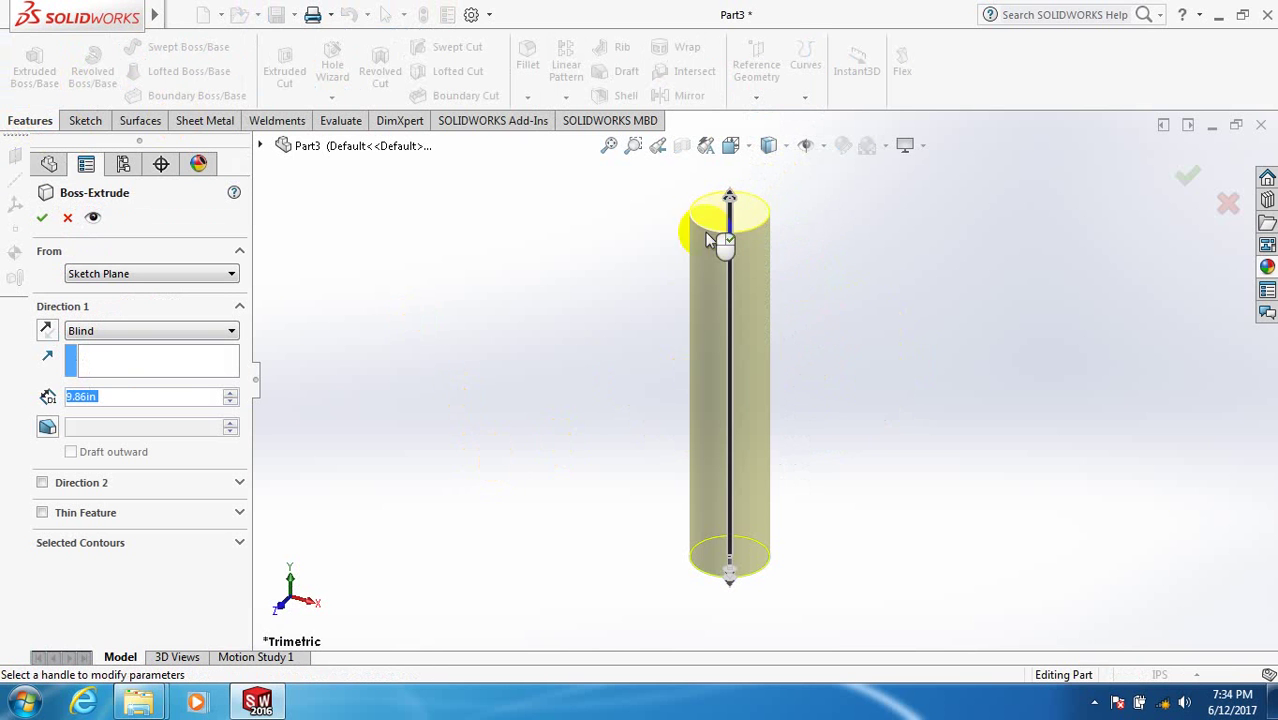
- Make the extrusion a one-direction thin feature with a 0.30 in wall and accept it
click(42, 513)
middle_drag(657, 448, 657, 468)
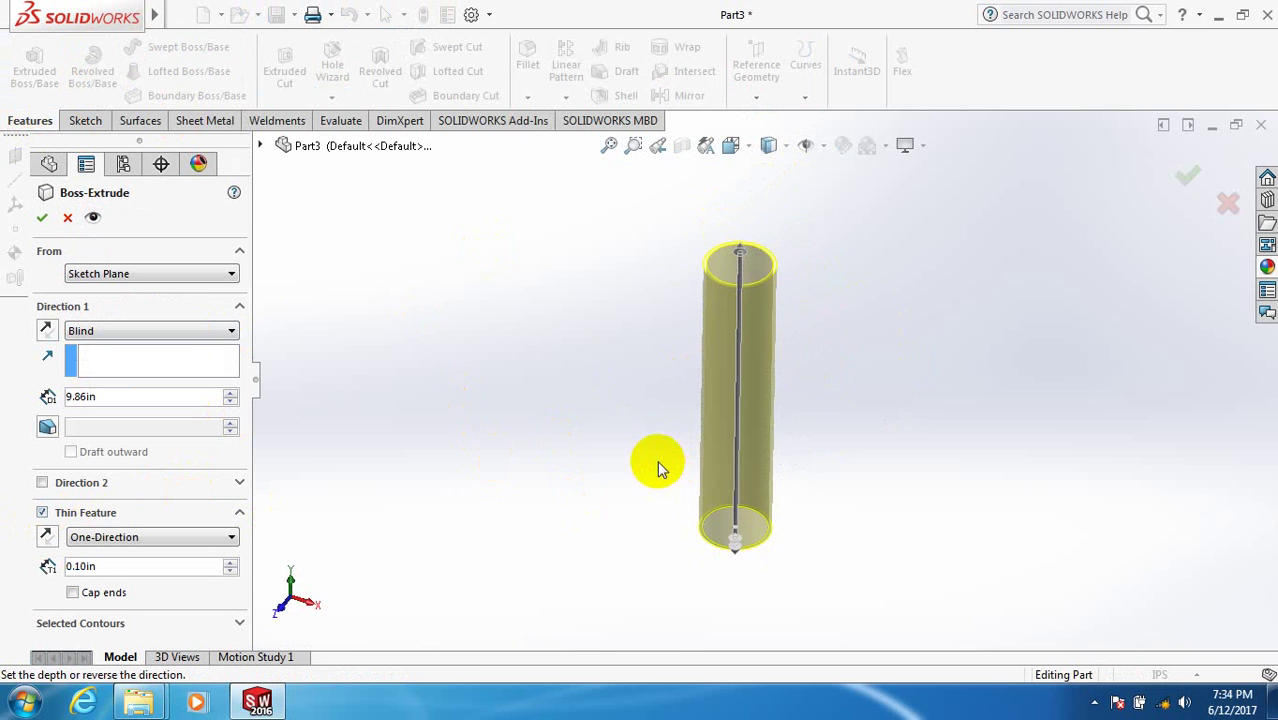
click(231, 562)
click(231, 562)
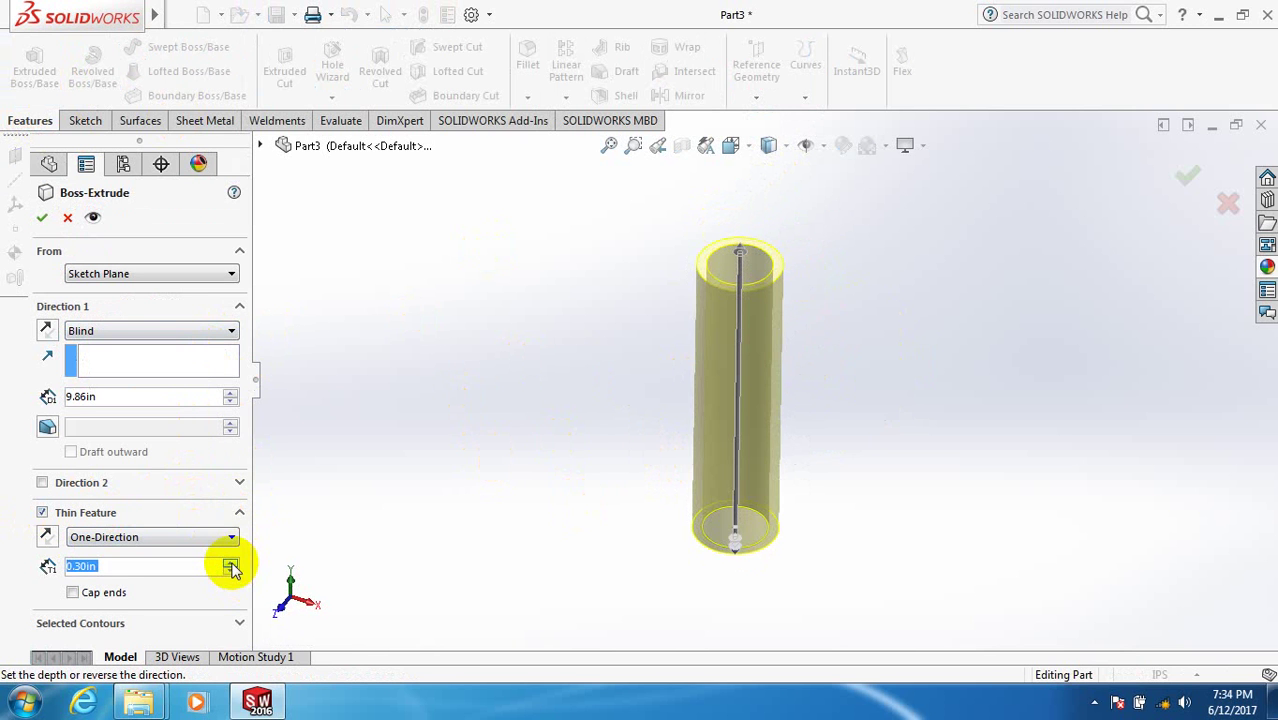
click(231, 562)
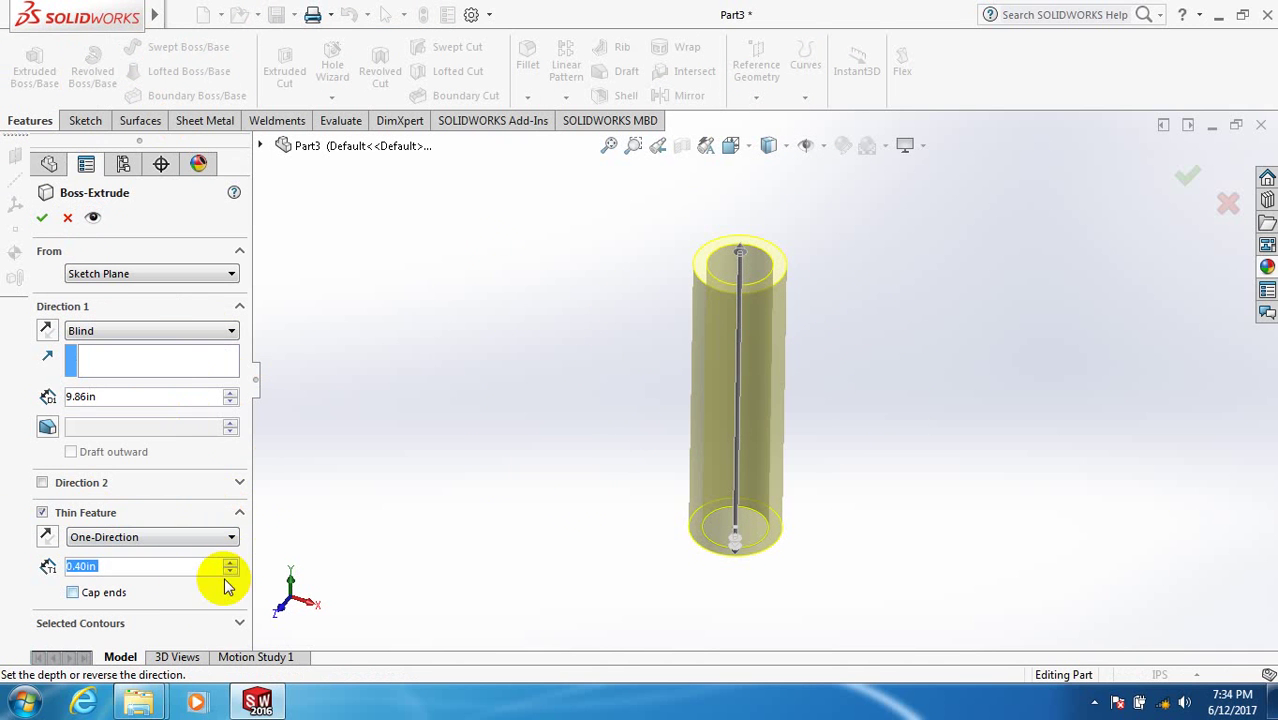
click(231, 570)
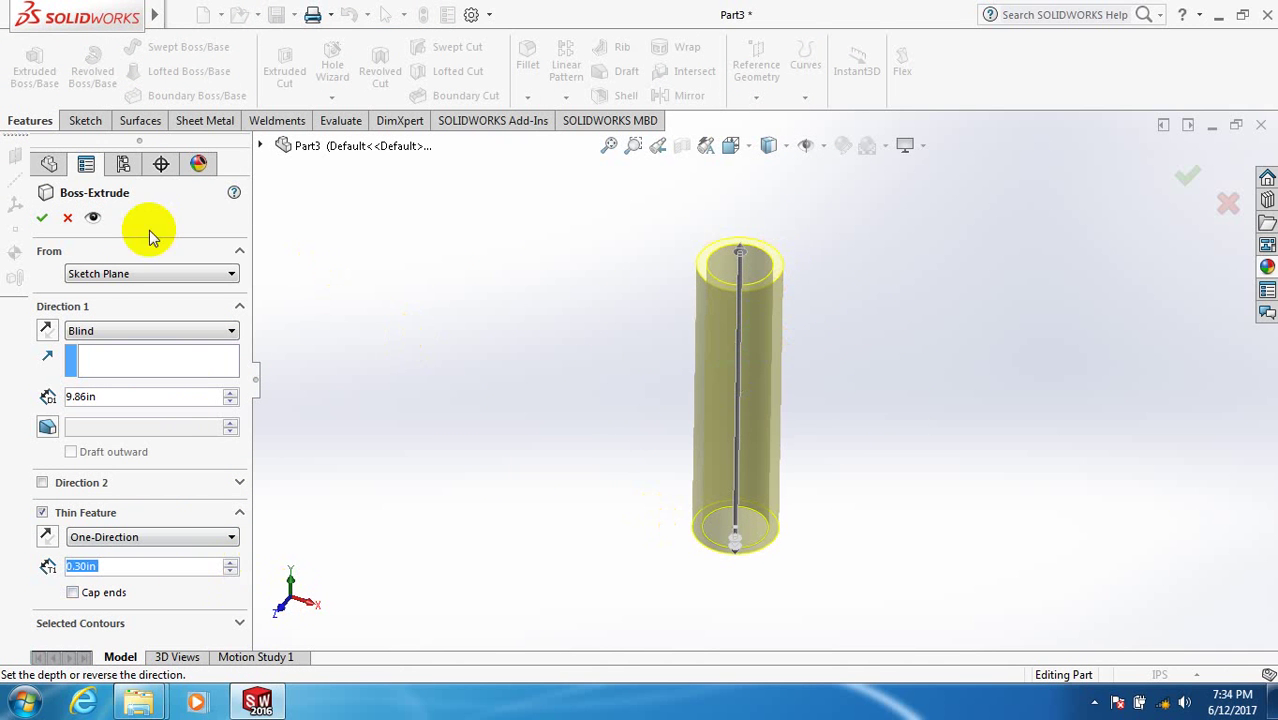
click(42, 217)
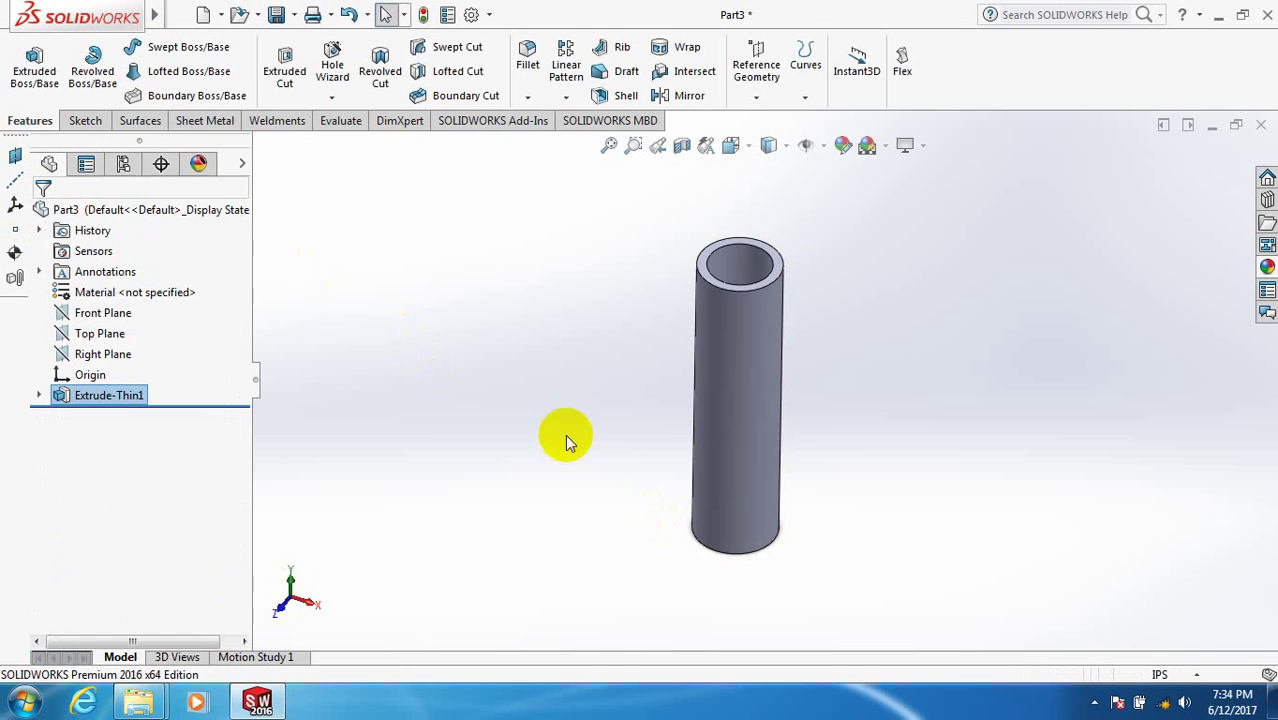
- Start a sketch on the tube's top ring face and convert its outer circular edge into a sketch circle
scroll(813, 277, down, 3)
middle_drag(813, 277, 776, 287)
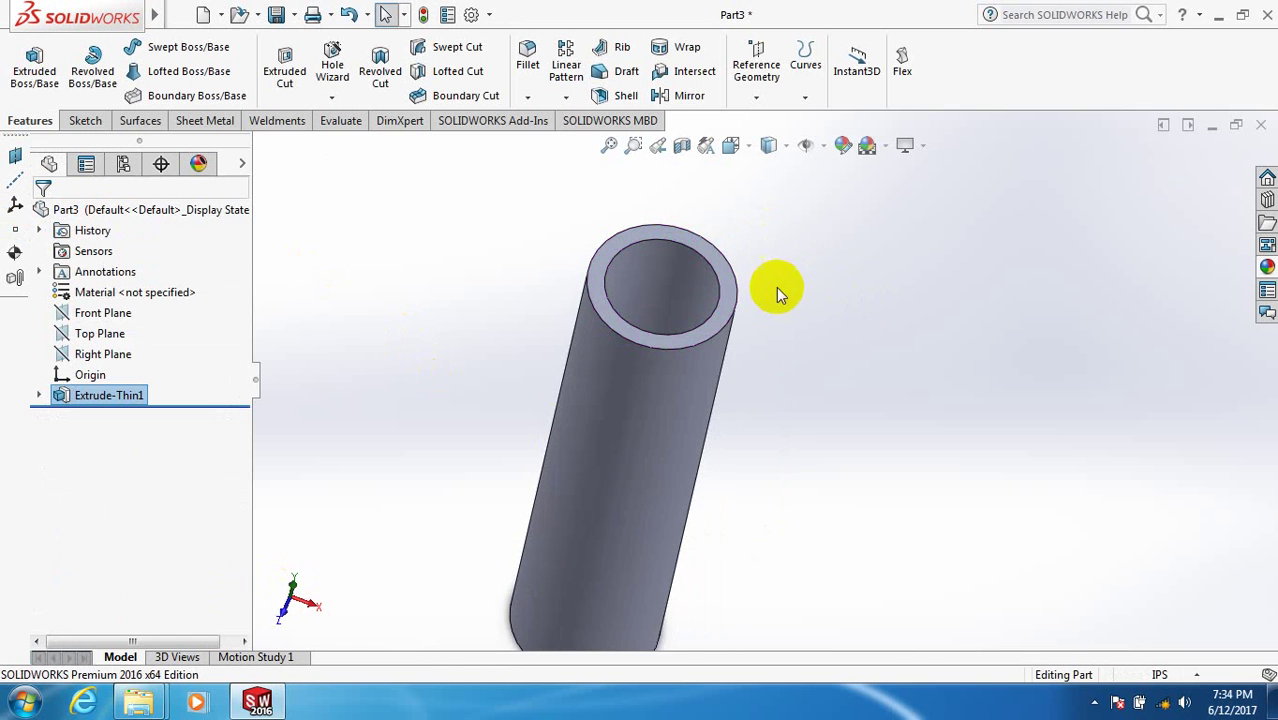
scroll(669, 218, down, 2)
click(767, 340)
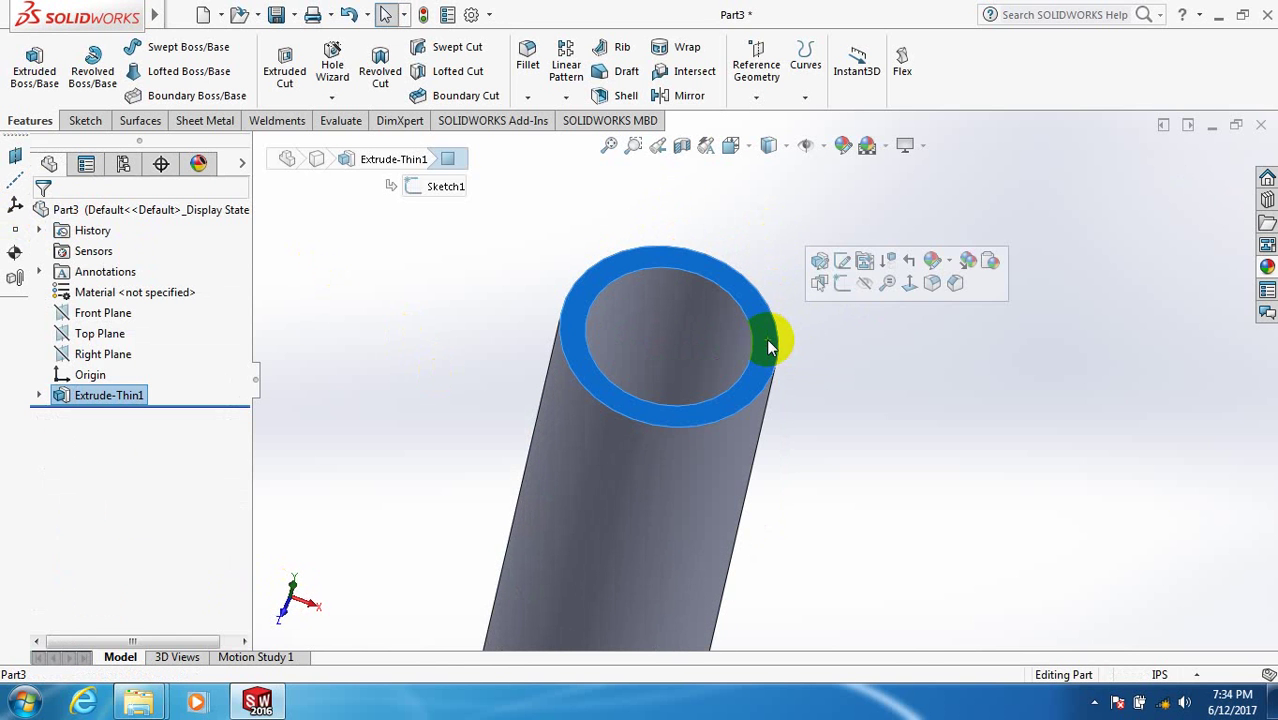
click(843, 287)
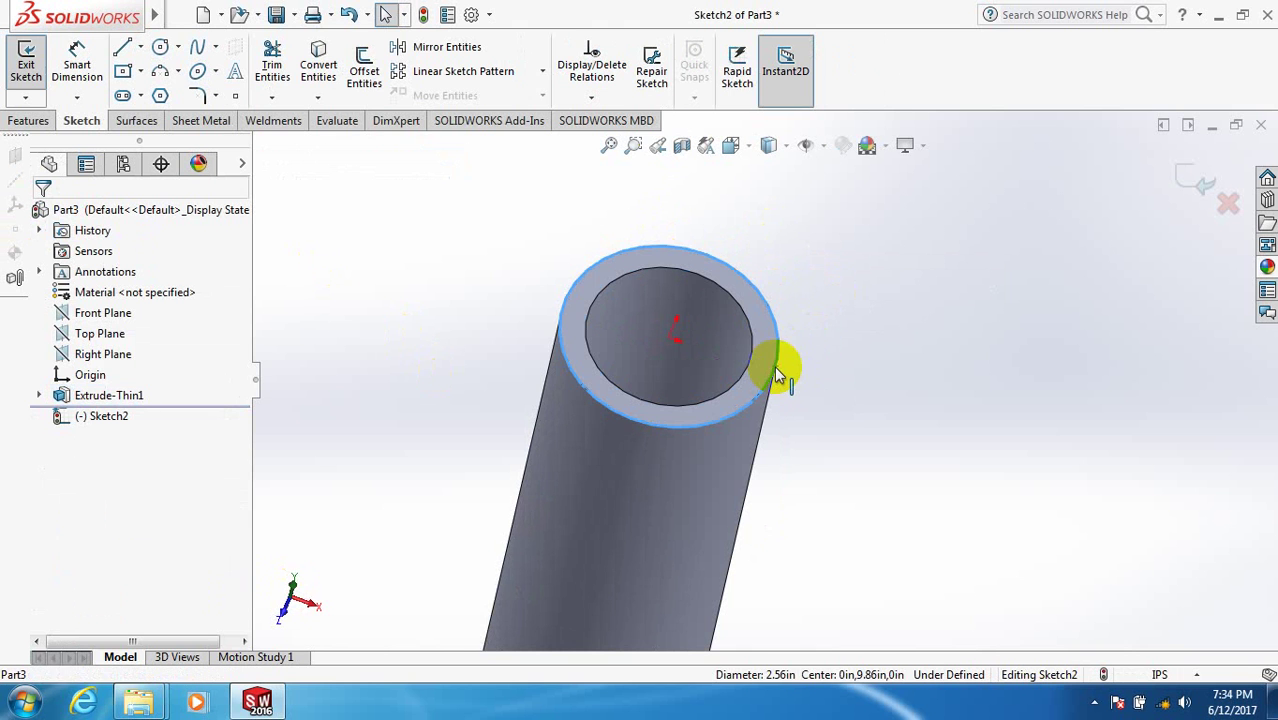
click(320, 63)
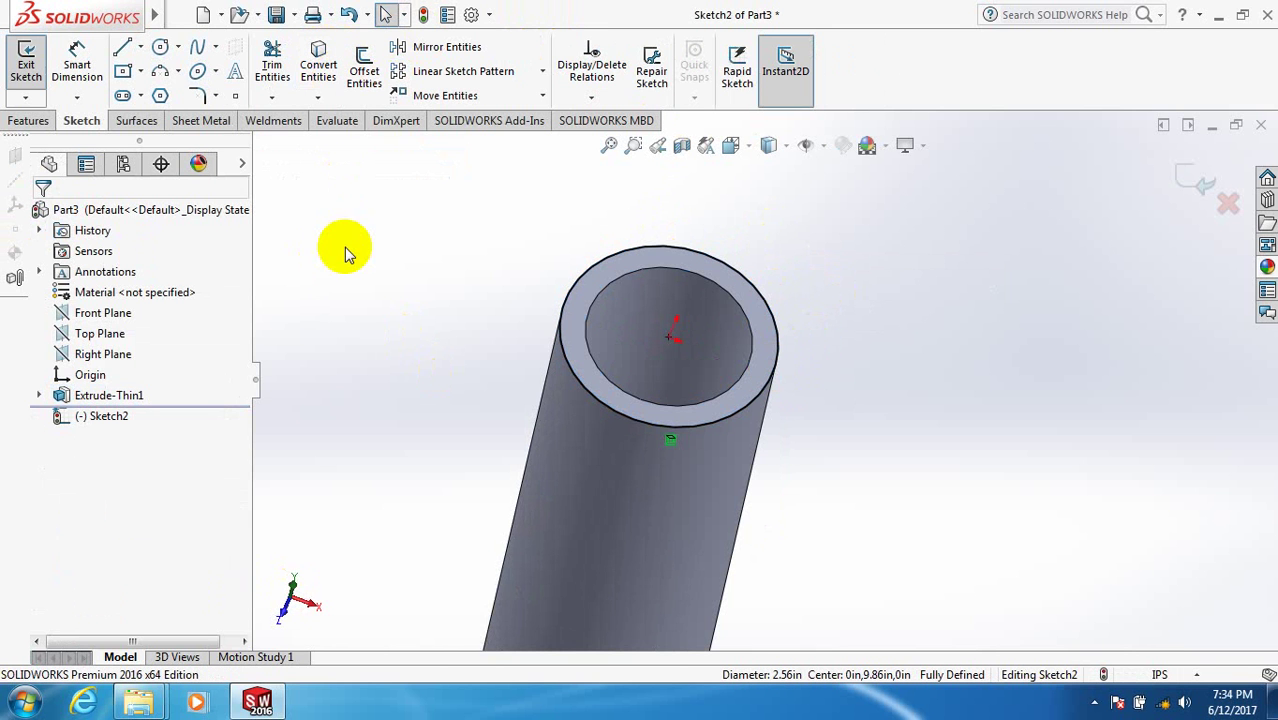
- Start a Helix and Spiral curve from the converted circle, defined by Pitch and Revolution
click(22, 121)
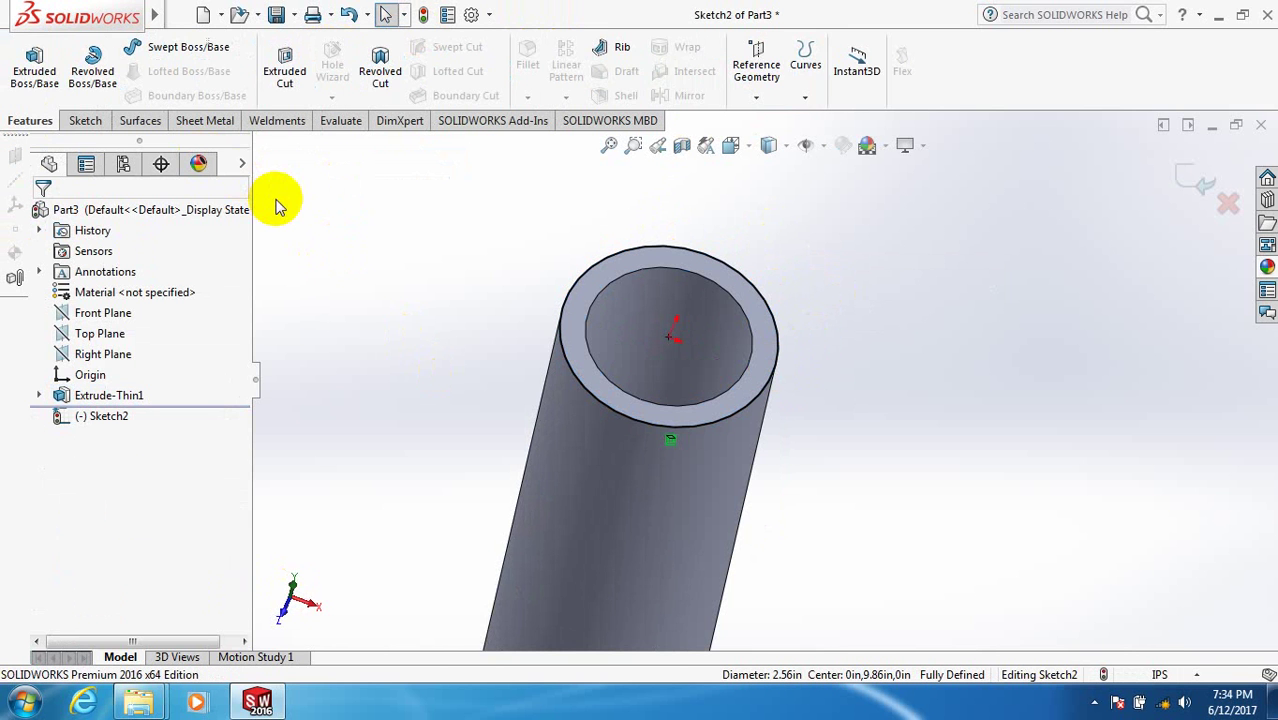
click(804, 97)
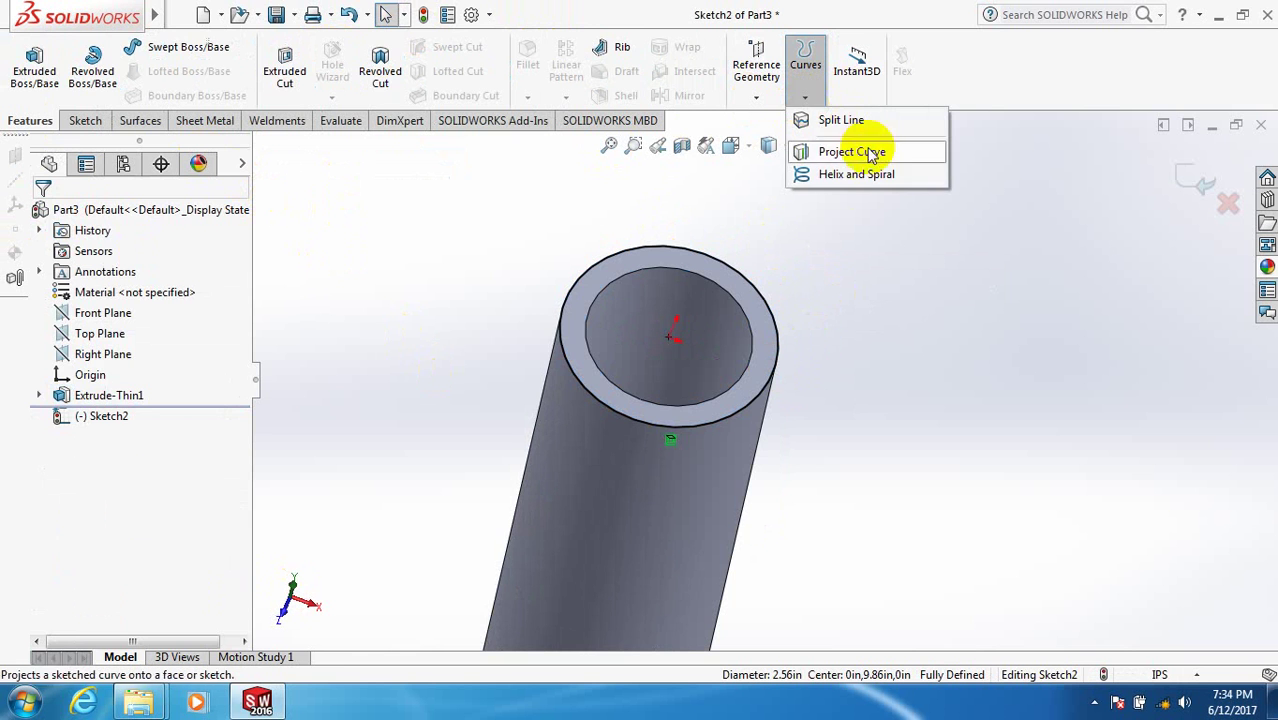
click(838, 174)
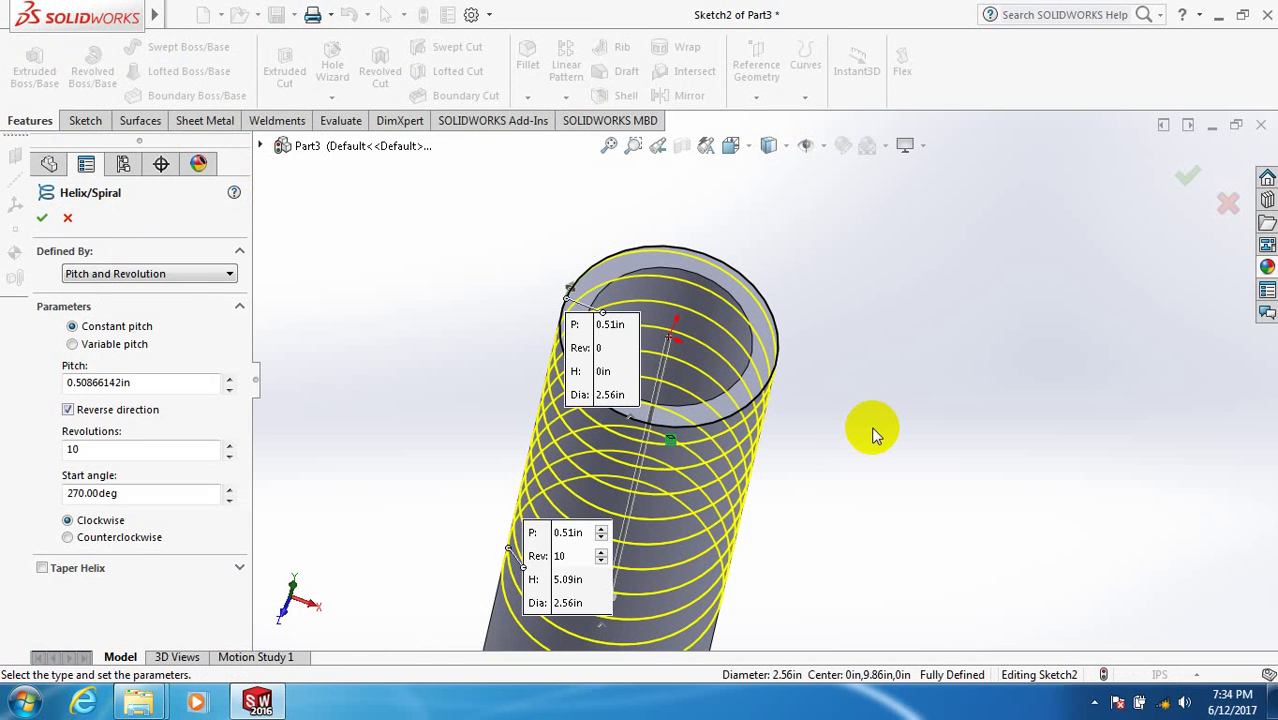
click(215, 274)
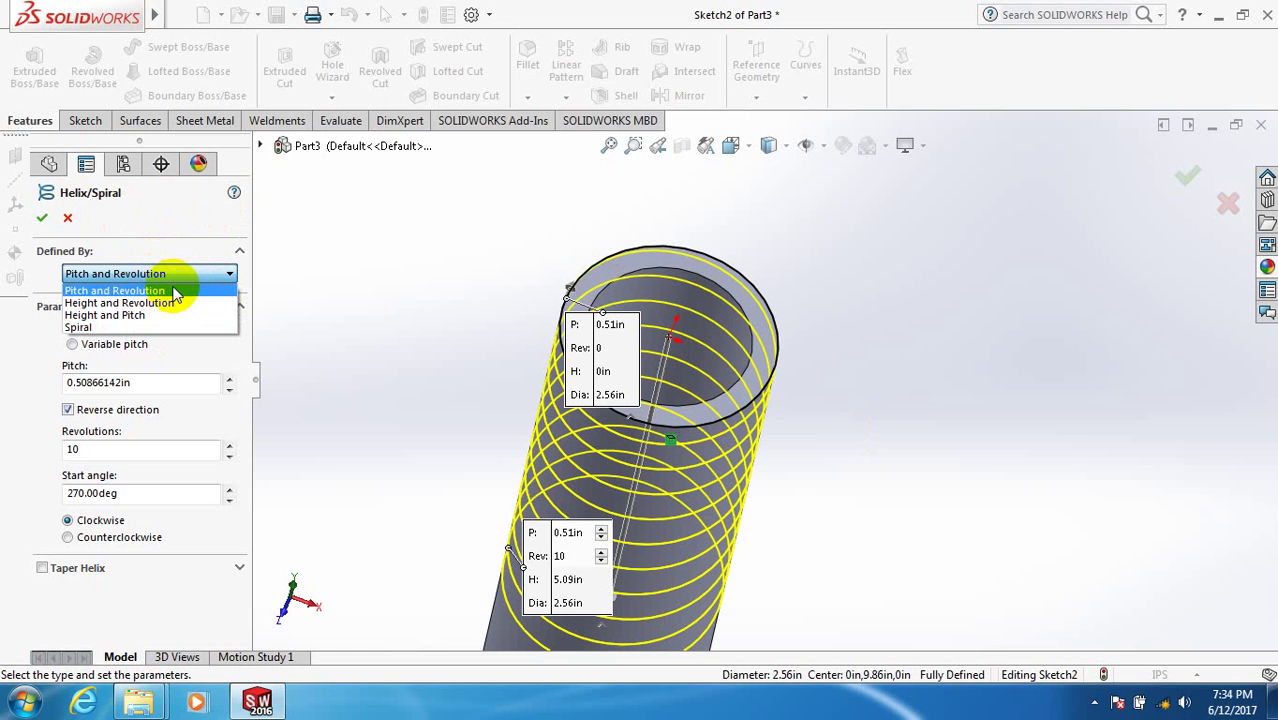
click(174, 292)
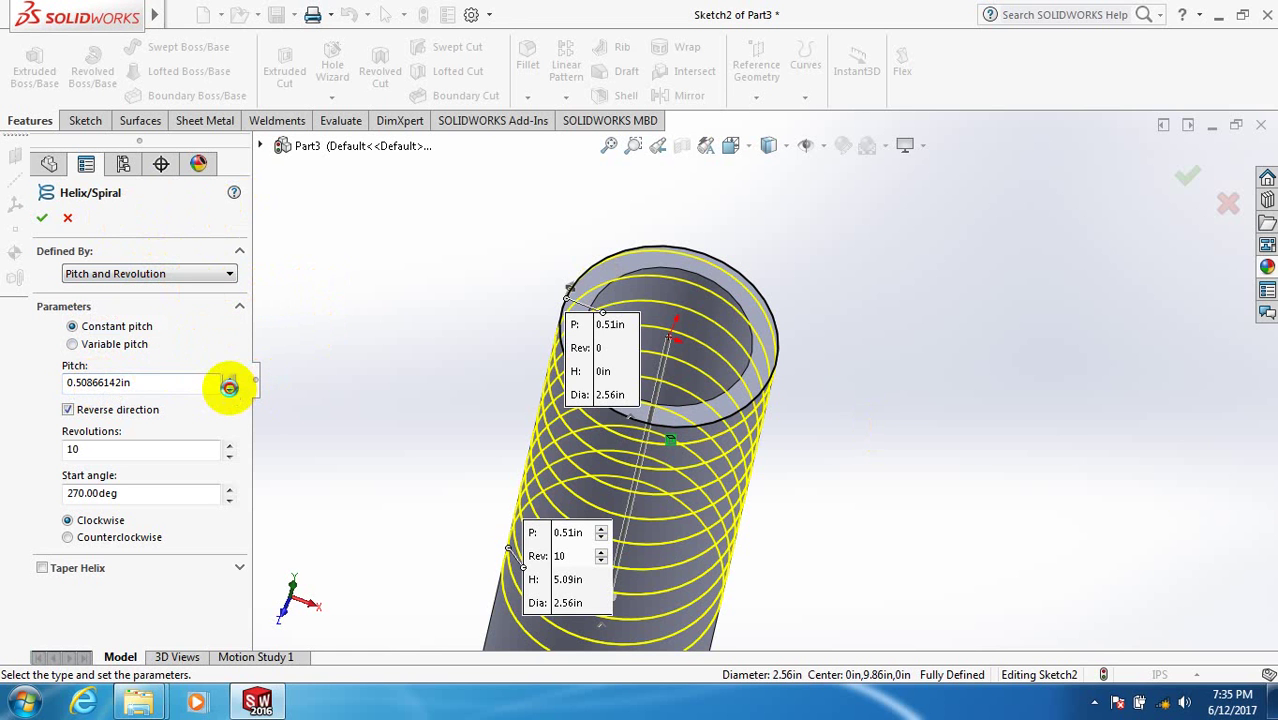
- Try reducing the helix pitch to 0.20866142 in and return it to 0.50866142 in
click(229, 388)
click(229, 388)
click(229, 388)
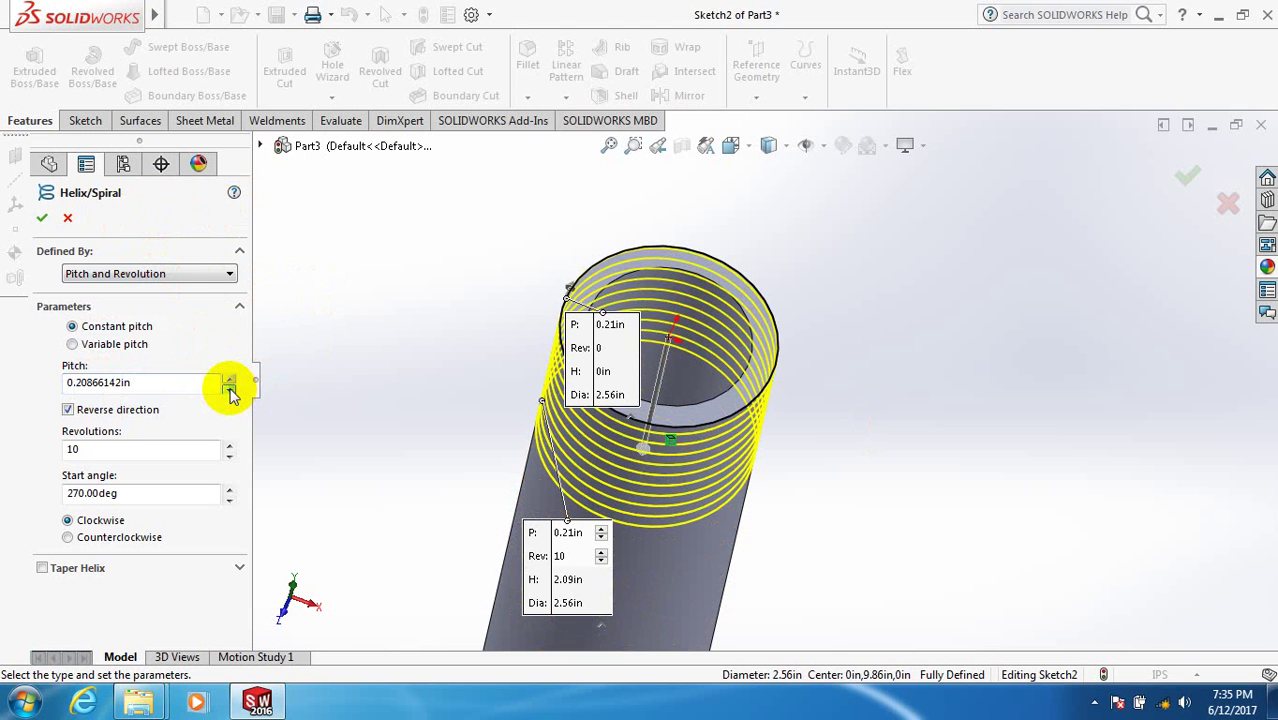
click(229, 378)
click(229, 378)
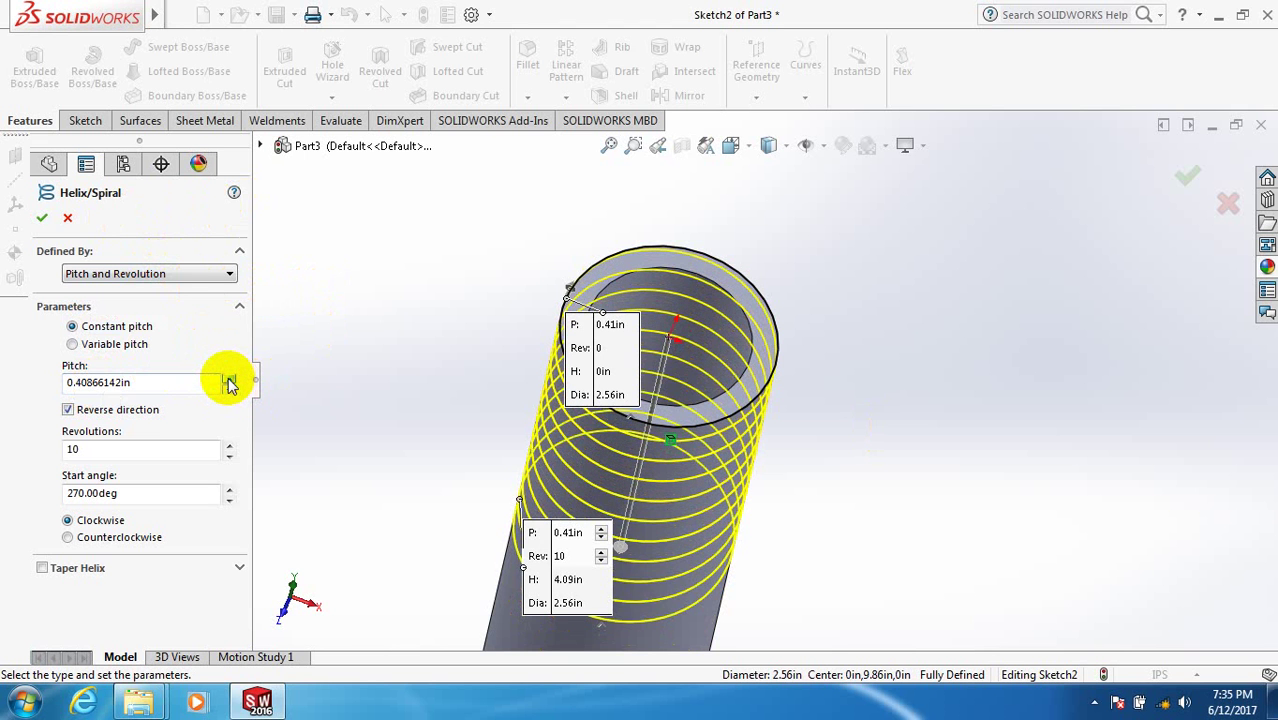
click(229, 378)
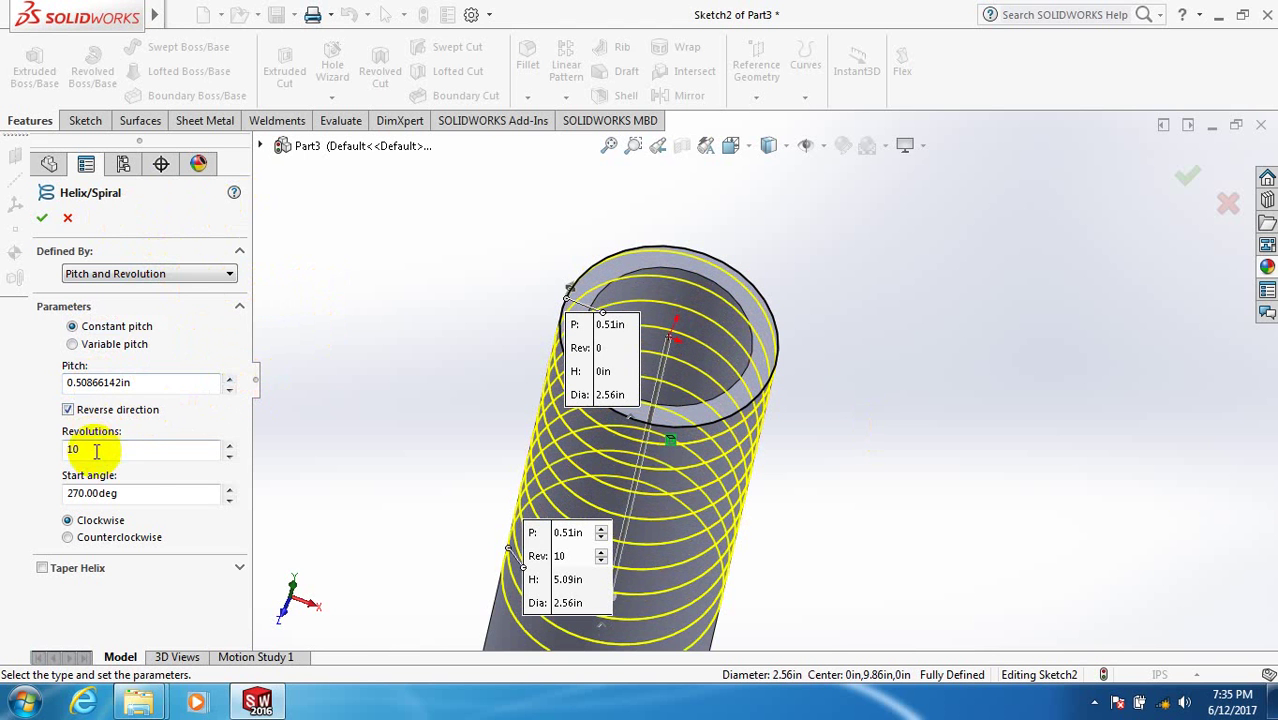
- Try 9.5 revolutions for the helix and return the value to 10
click(229, 457)
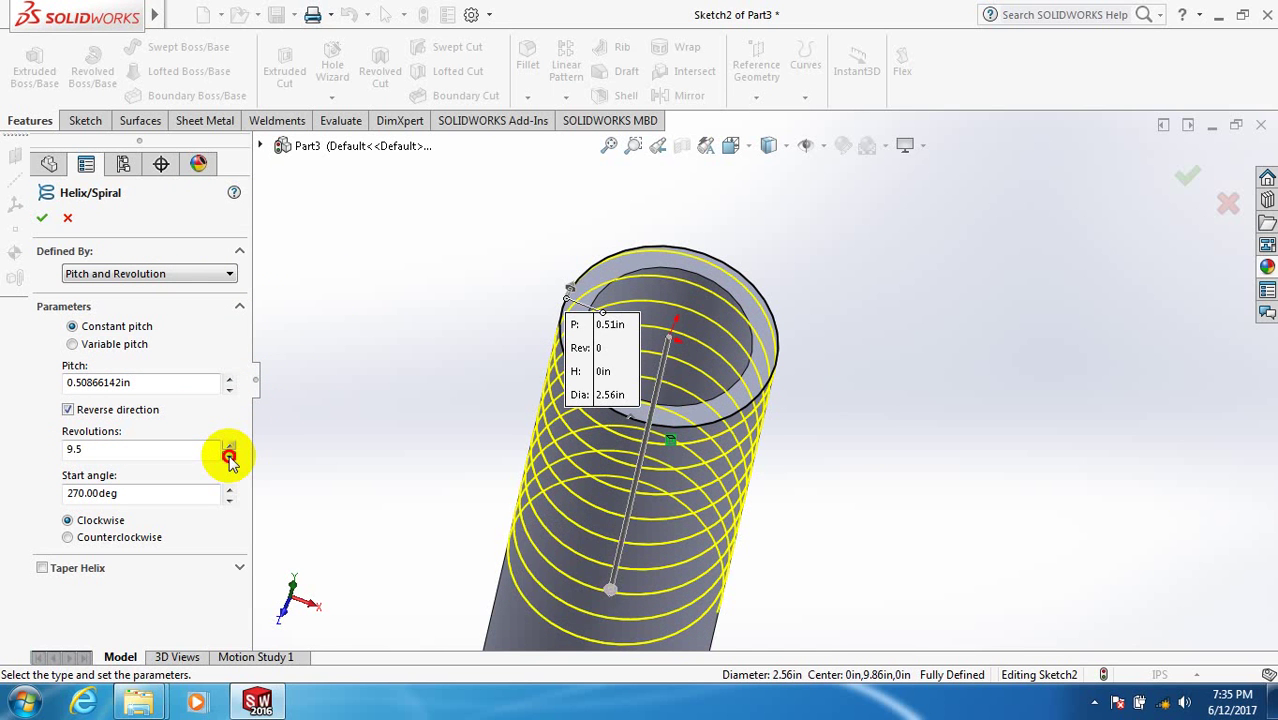
click(229, 444)
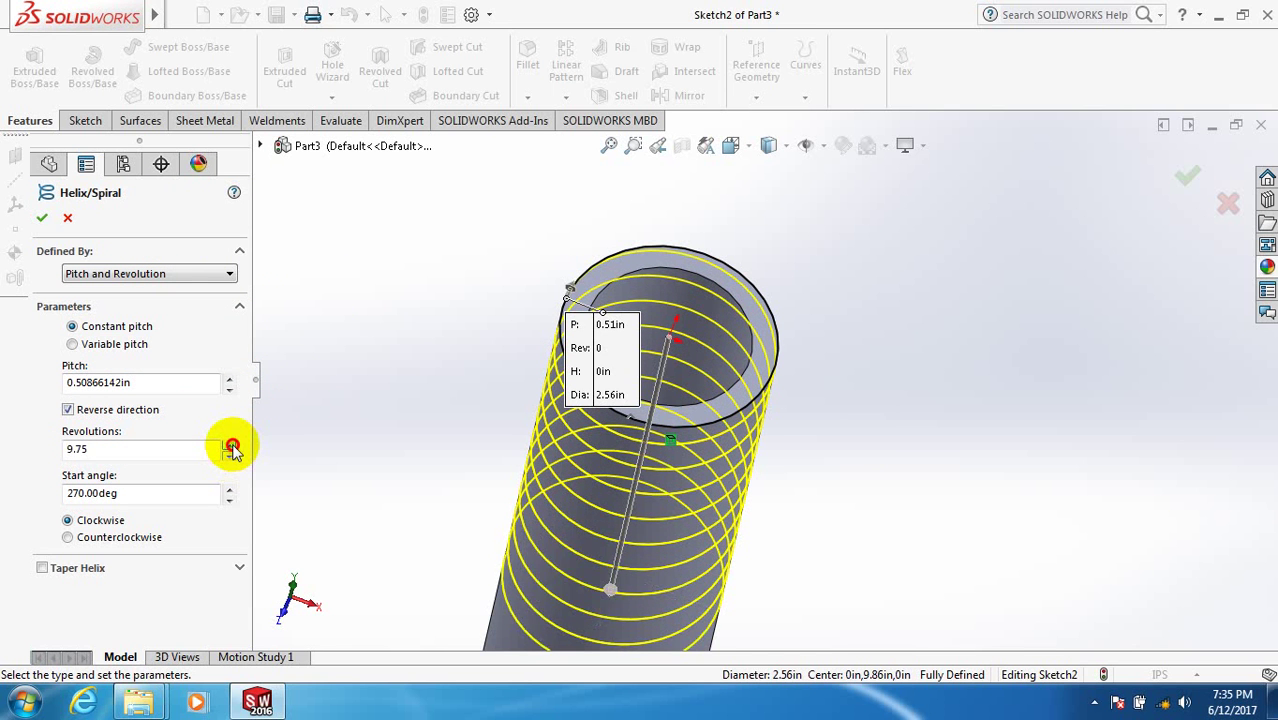
click(230, 444)
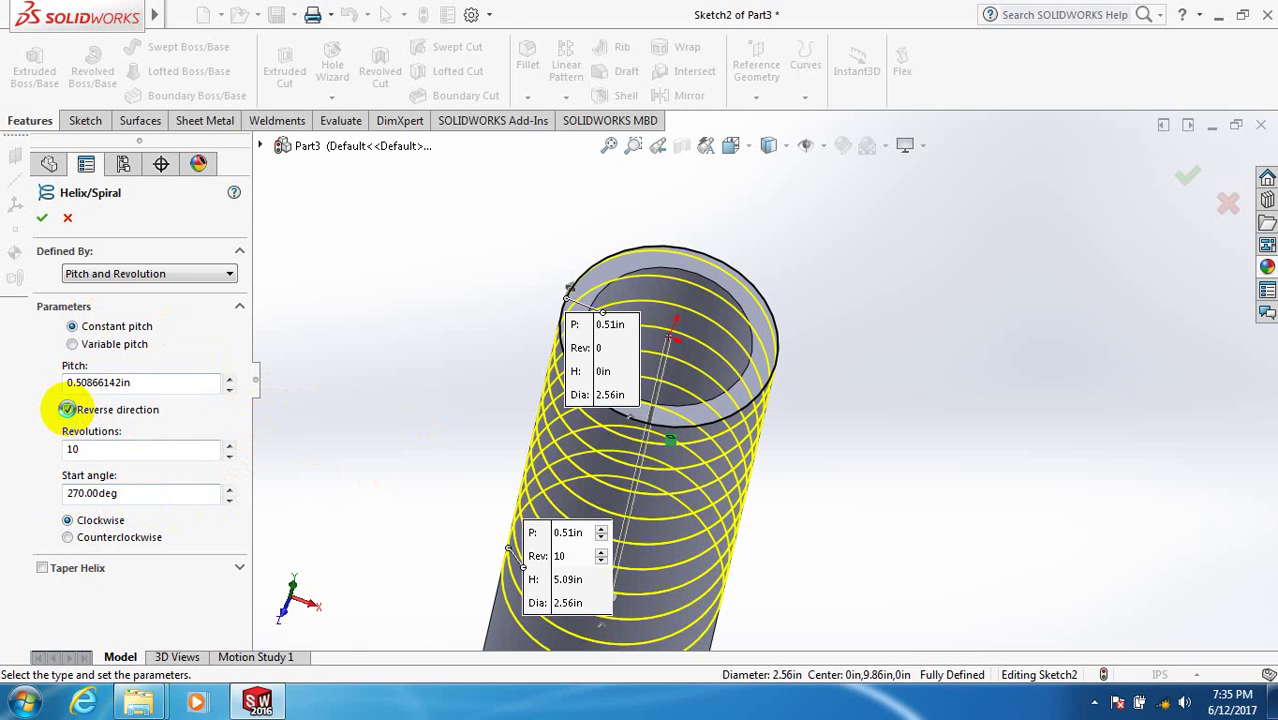
- Try the helix without reversed direction and with counterclockwise winding, restoring the reversed direction and clockwise winding
click(66, 409)
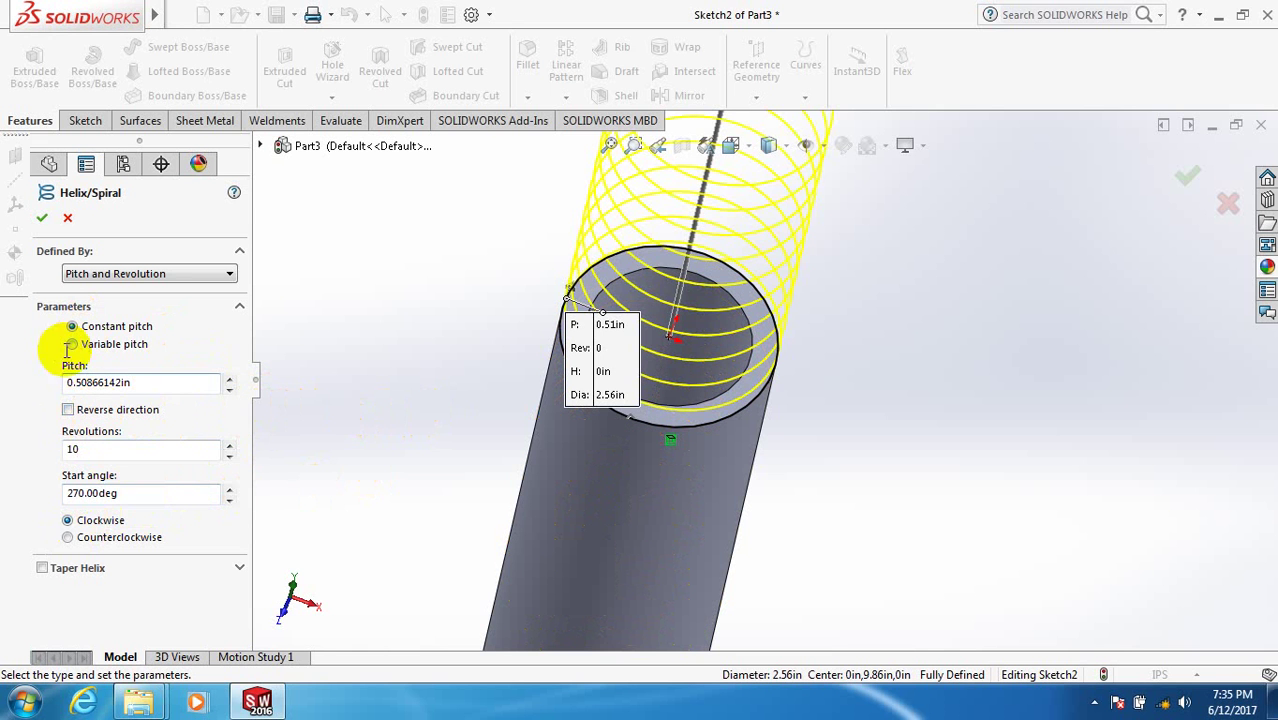
click(67, 409)
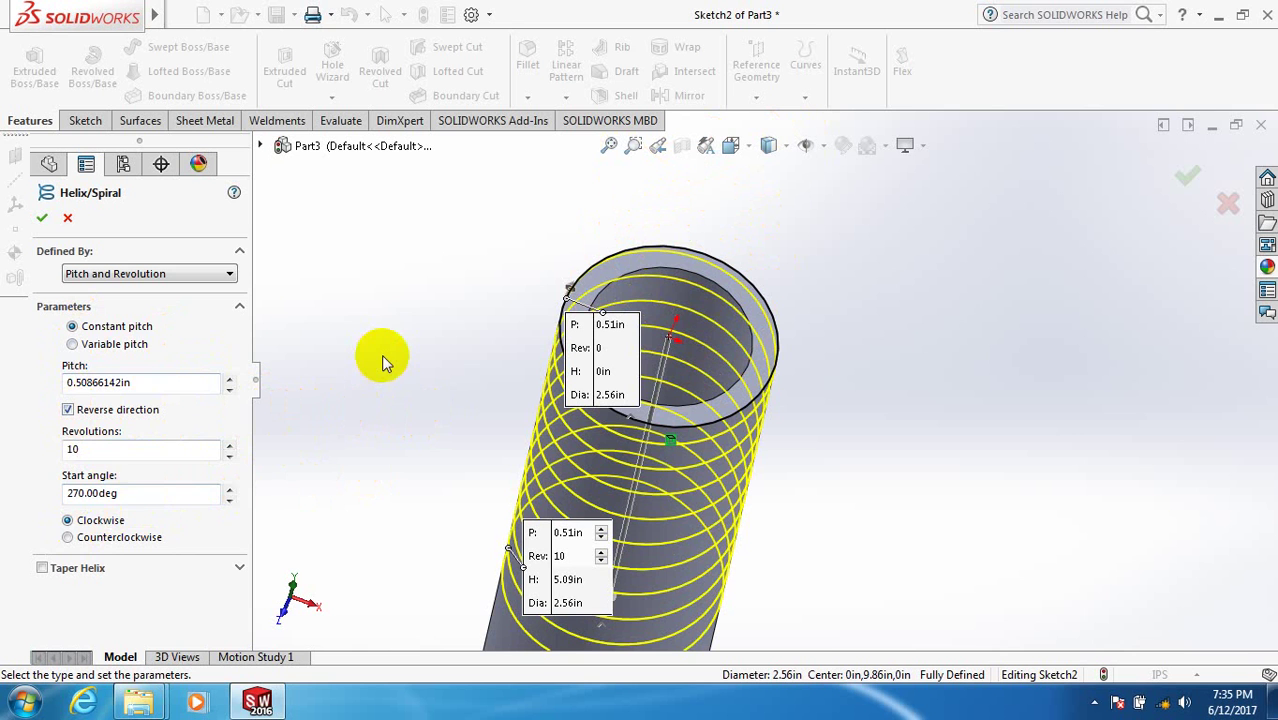
click(67, 539)
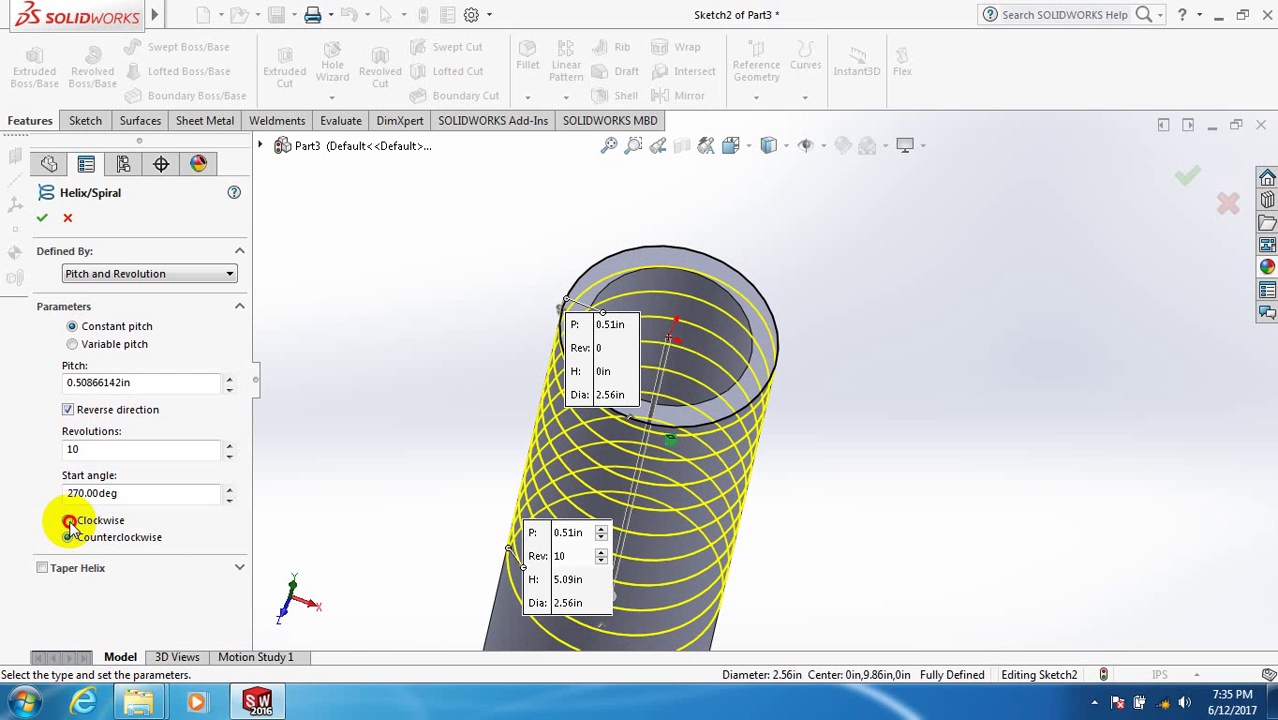
click(69, 521)
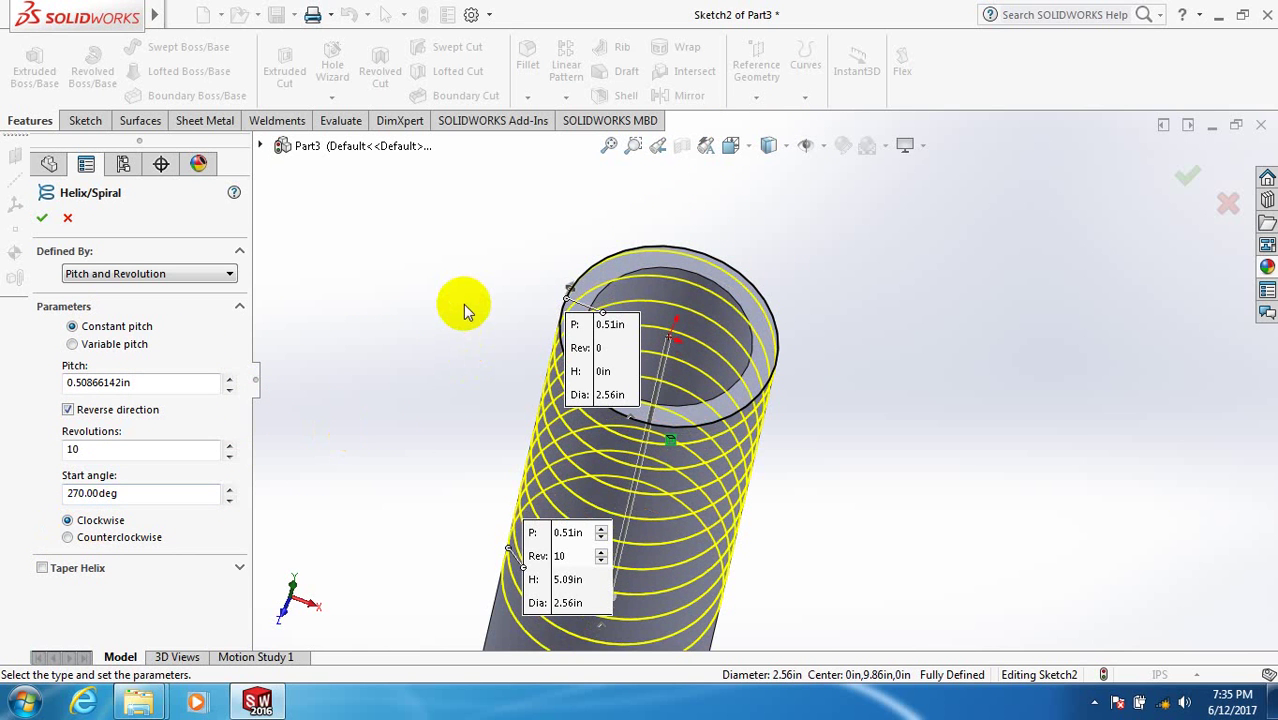
- Accept the helix with reversed direction and clockwise winding, and start a sketch on the Front Plane
click(42, 217)
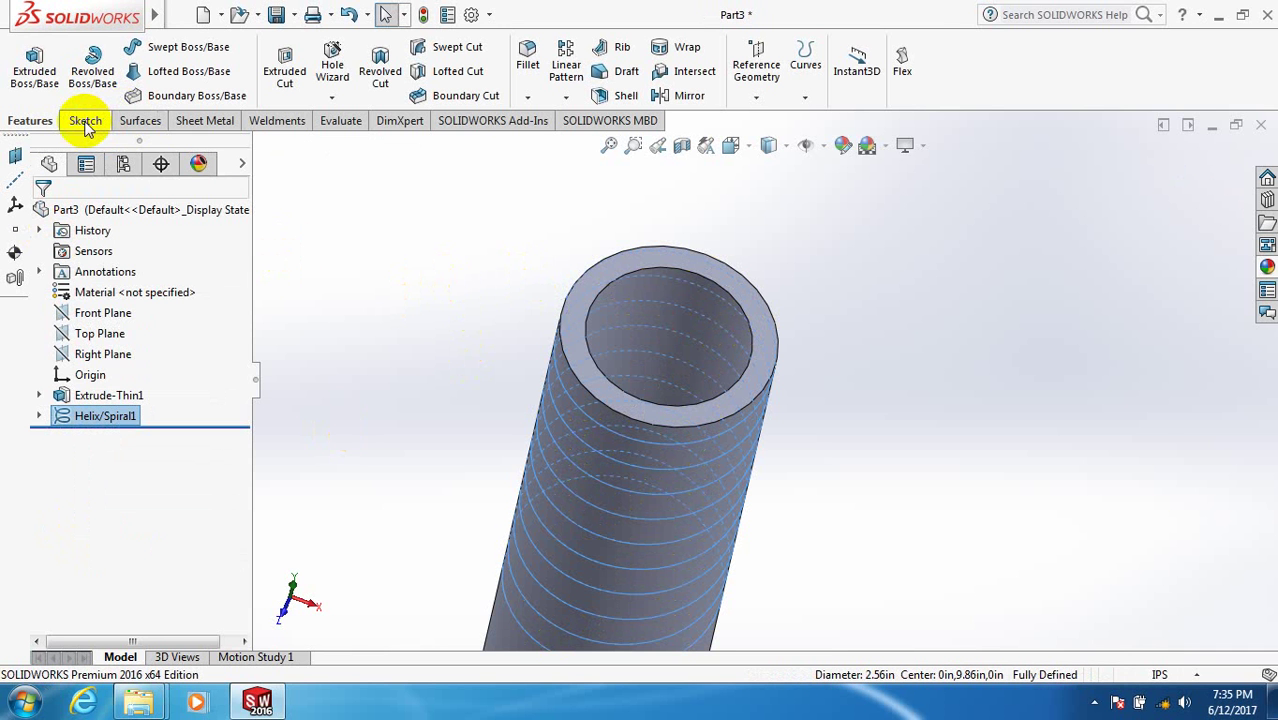
click(107, 315)
click(108, 289)
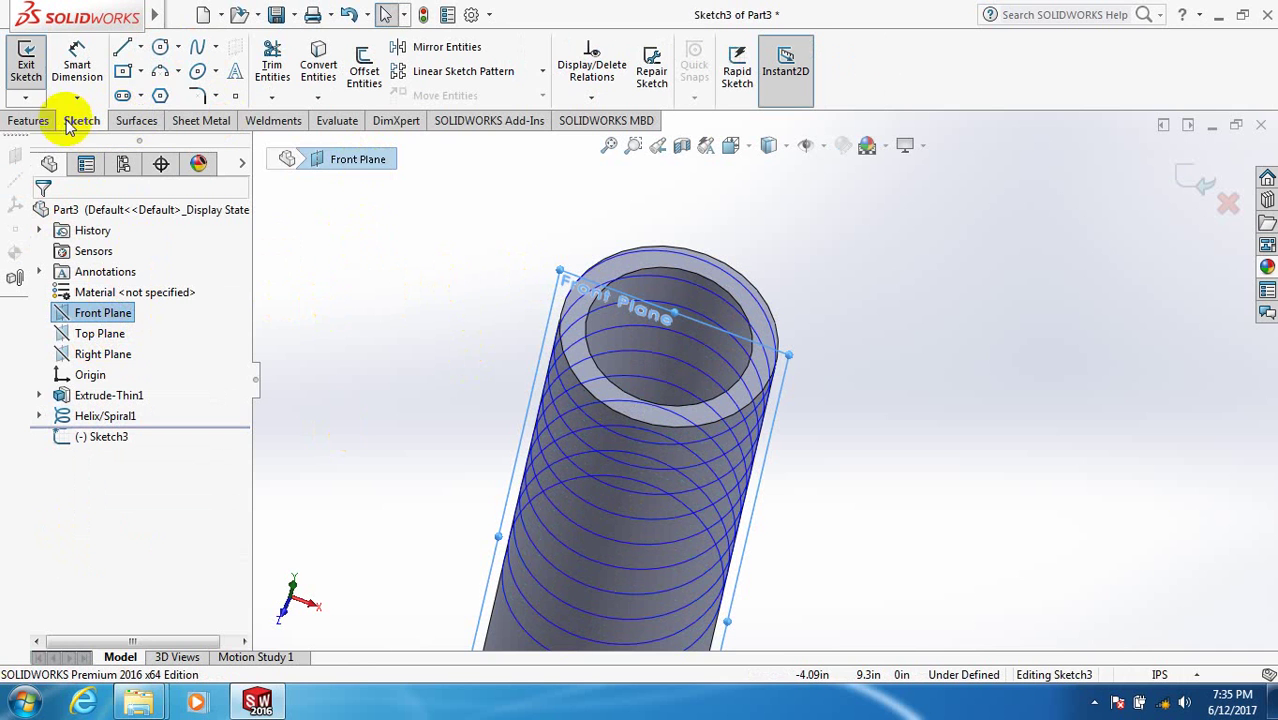
click(160, 97)
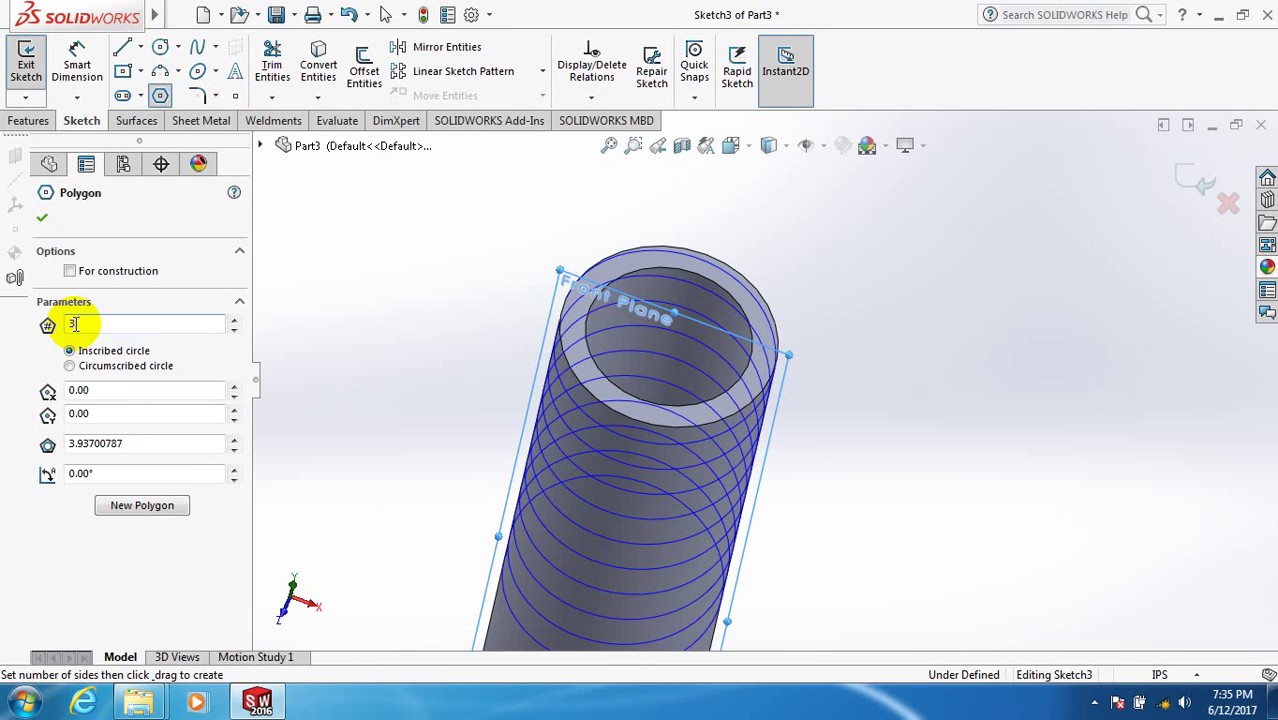
click(234, 320)
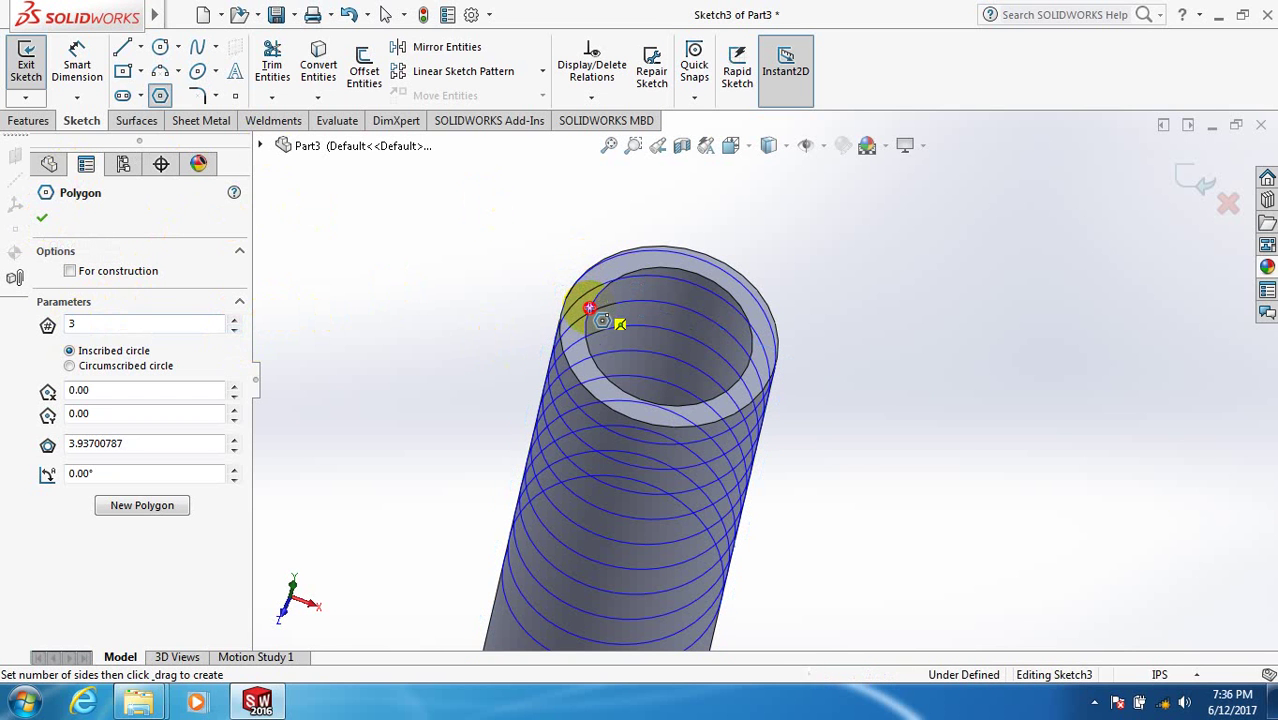
click(591, 304)
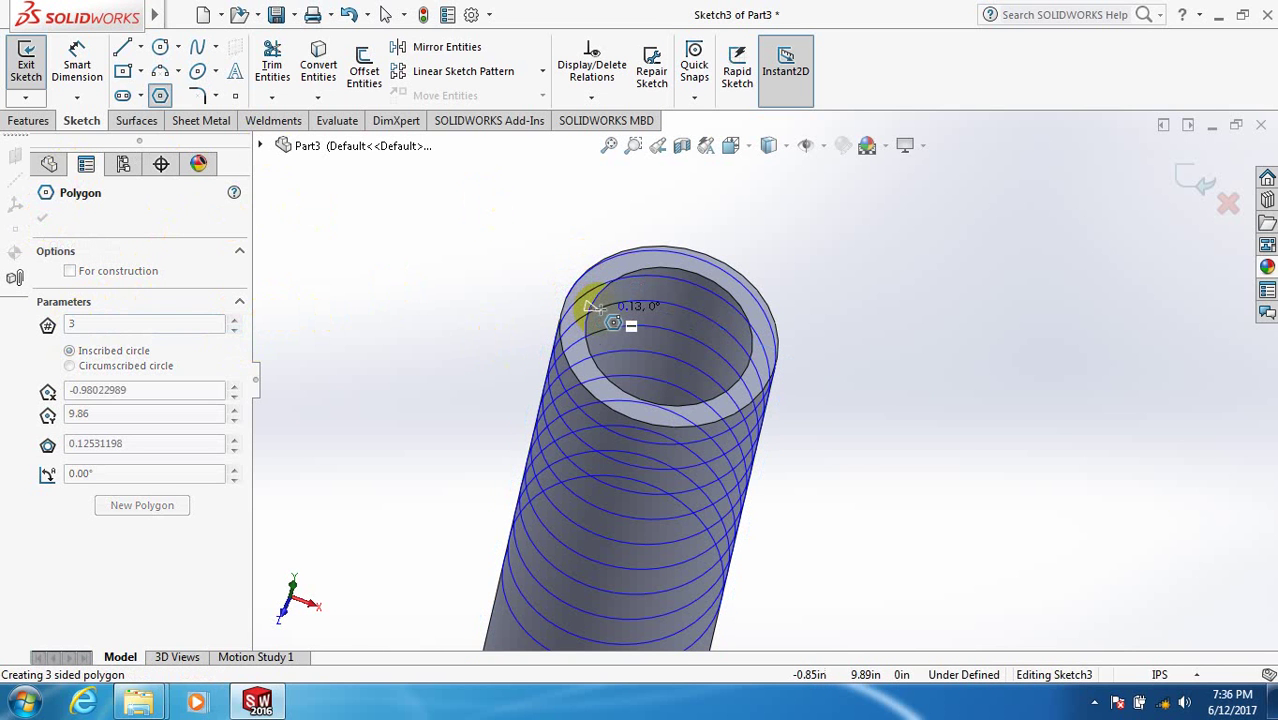
key(Escape)
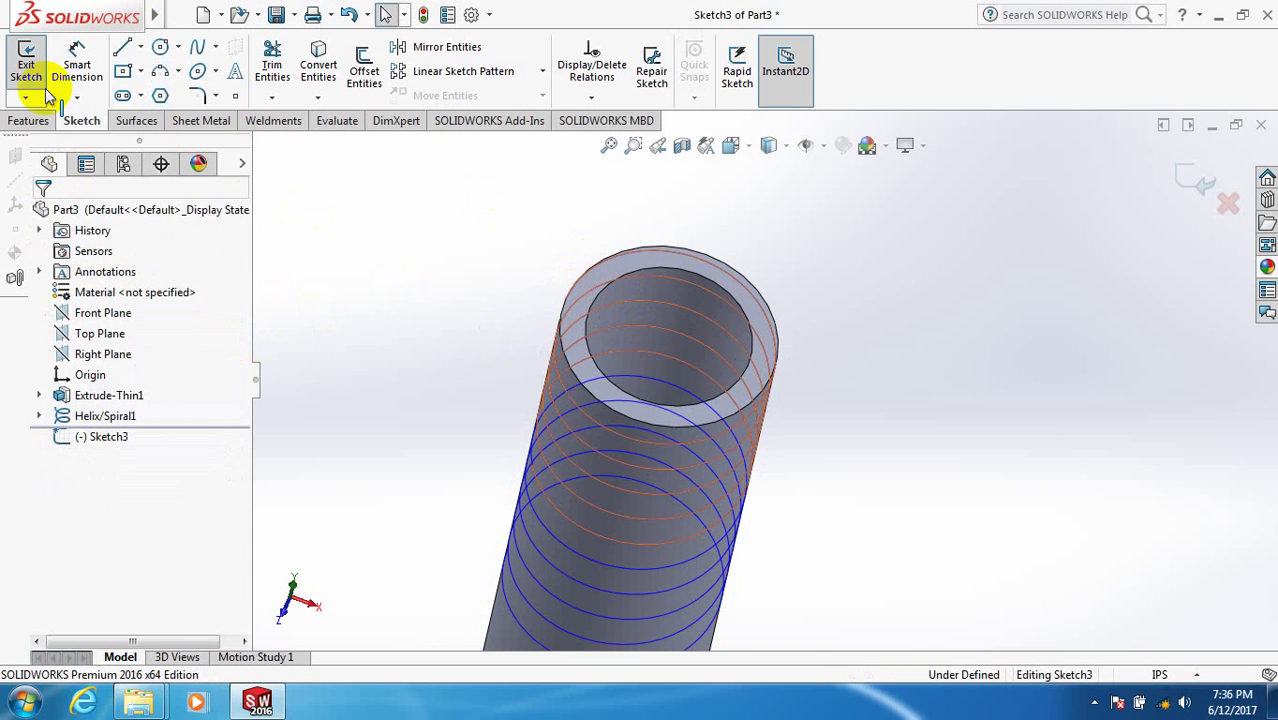
- Sketch a three-sided polygon with an inscribed circle about 0.08 in across, centred on the helix's start point at the tube's outer edge
click(162, 94)
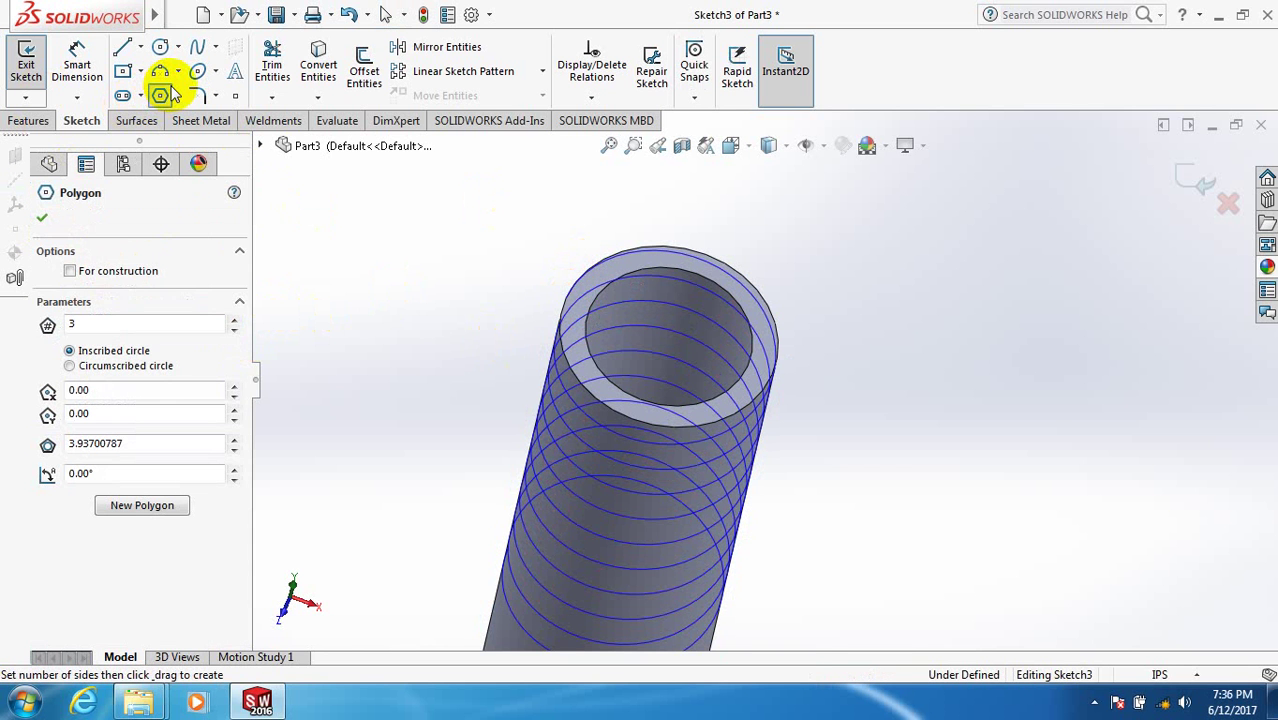
click(566, 299)
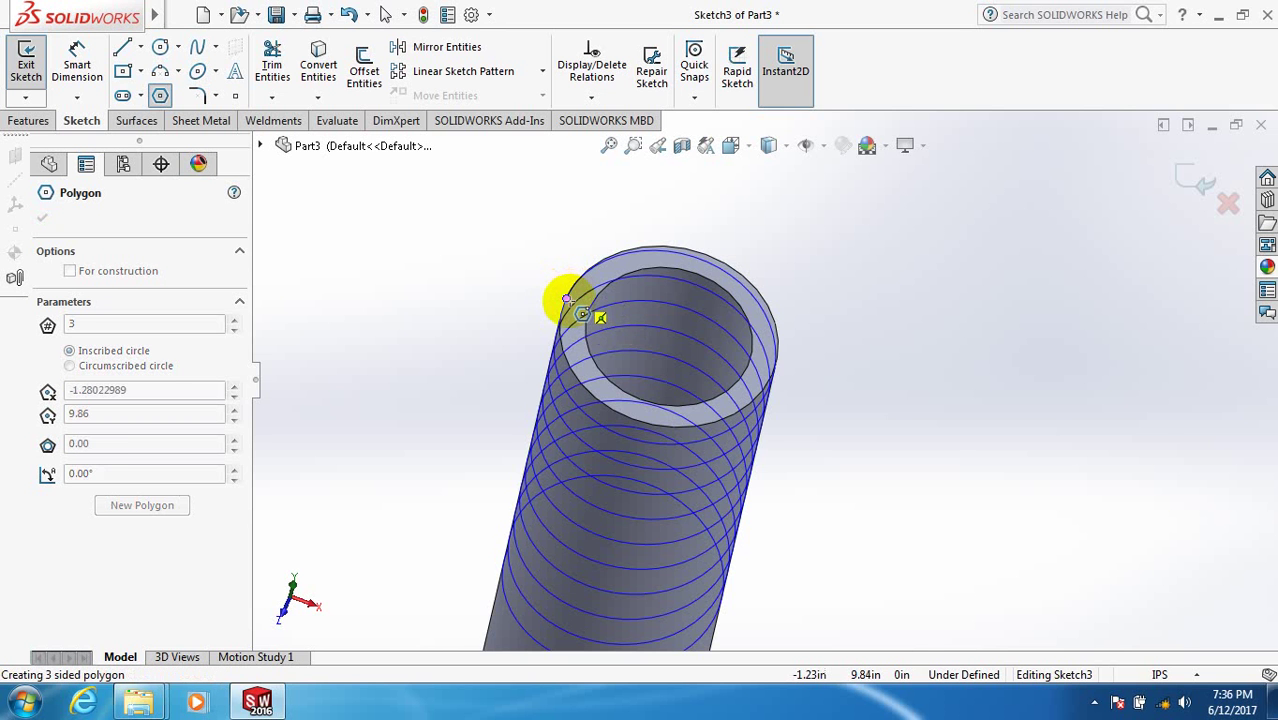
scroll(562, 298, down, 3)
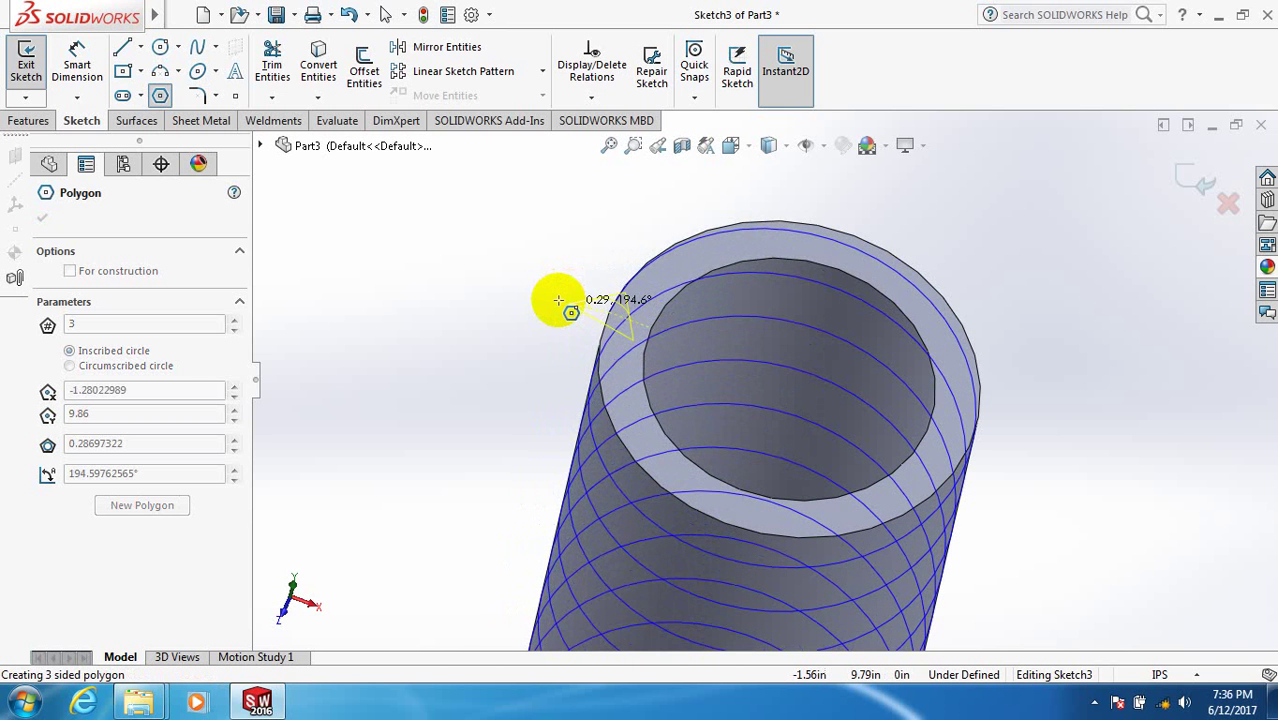
scroll(619, 306, down, 2)
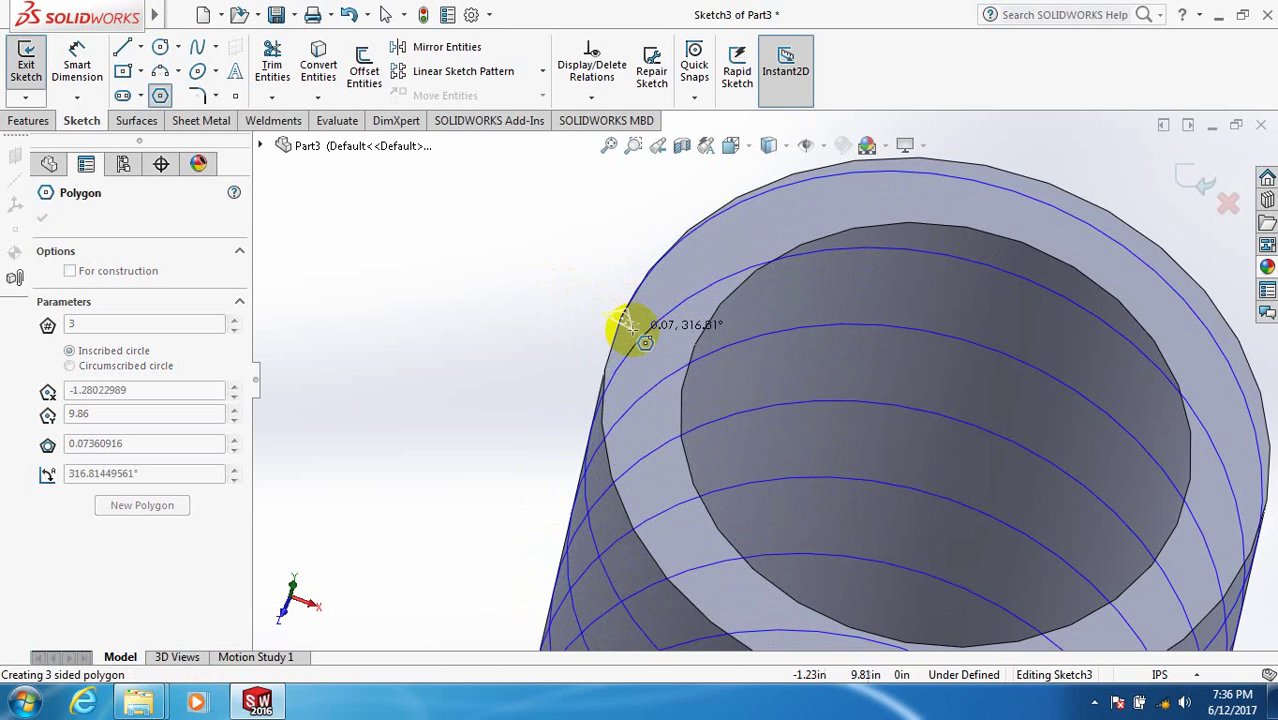
scroll(628, 322, down, 2)
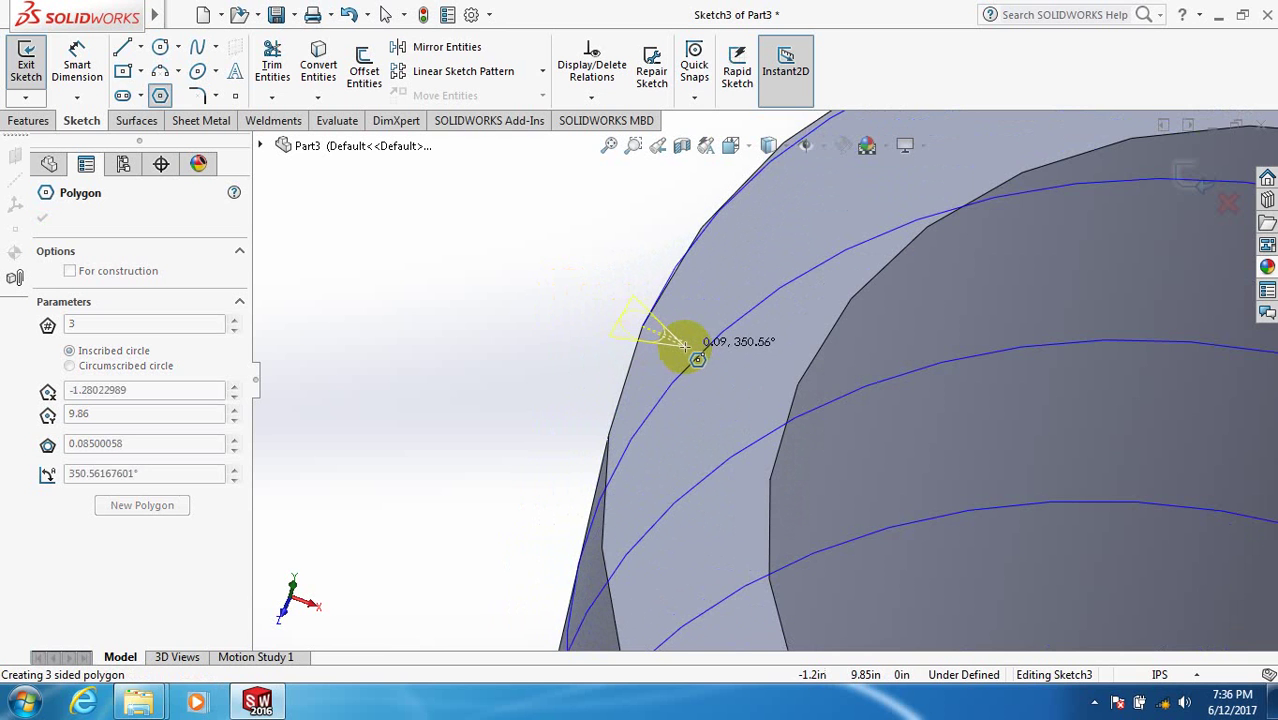
scroll(681, 341, down, 1)
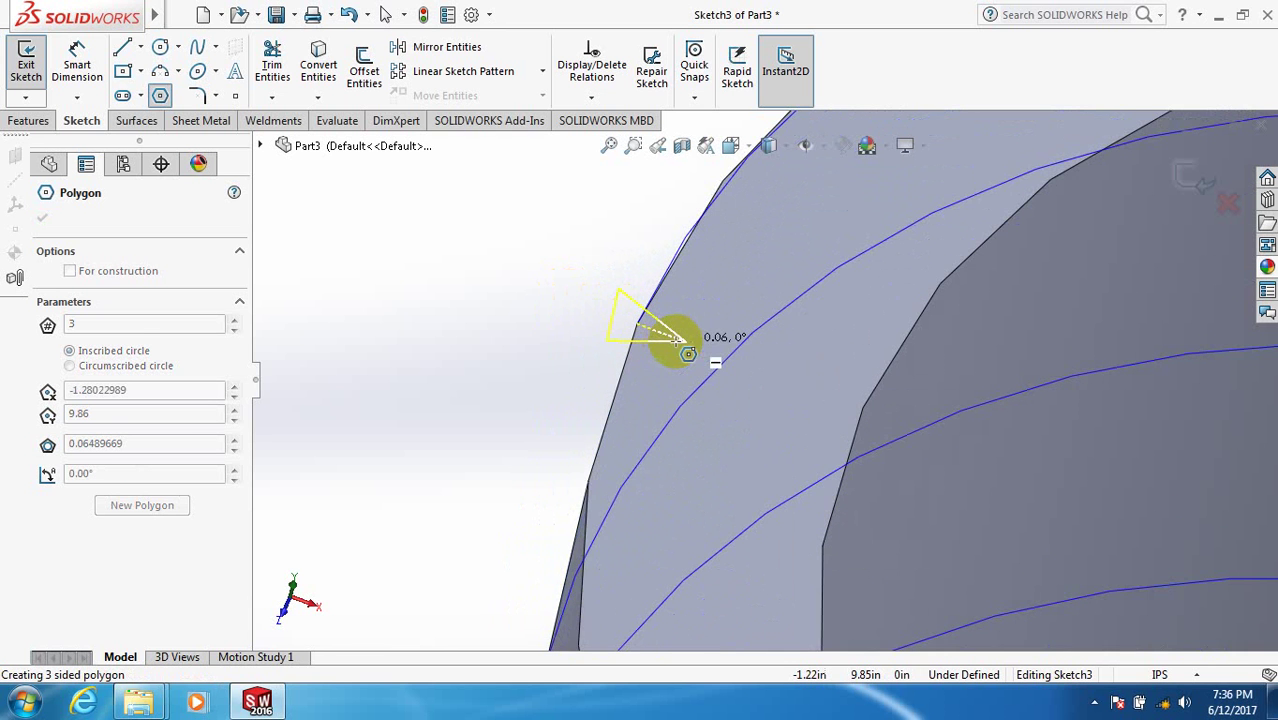
scroll(678, 341, down, 1)
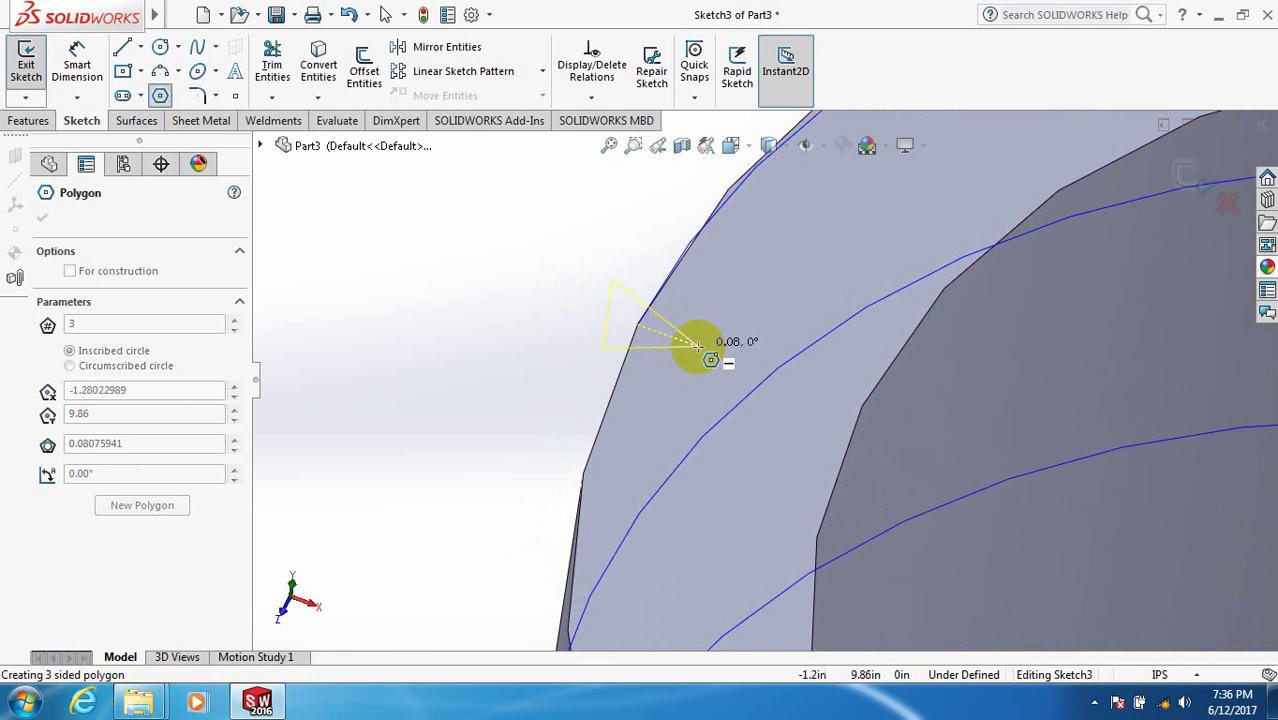
click(697, 347)
right_click(703, 346)
click(712, 362)
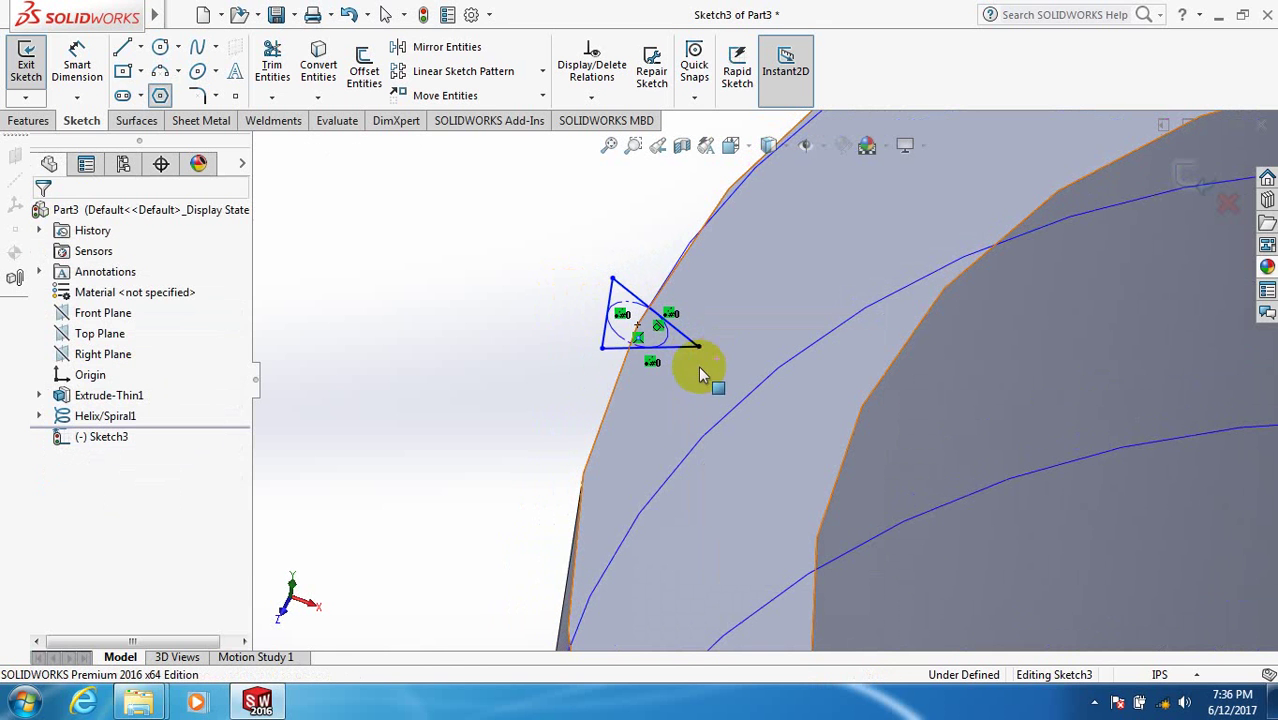
- Add a vertical relation to the triangle's outer side and exit the sketch
click(608, 297)
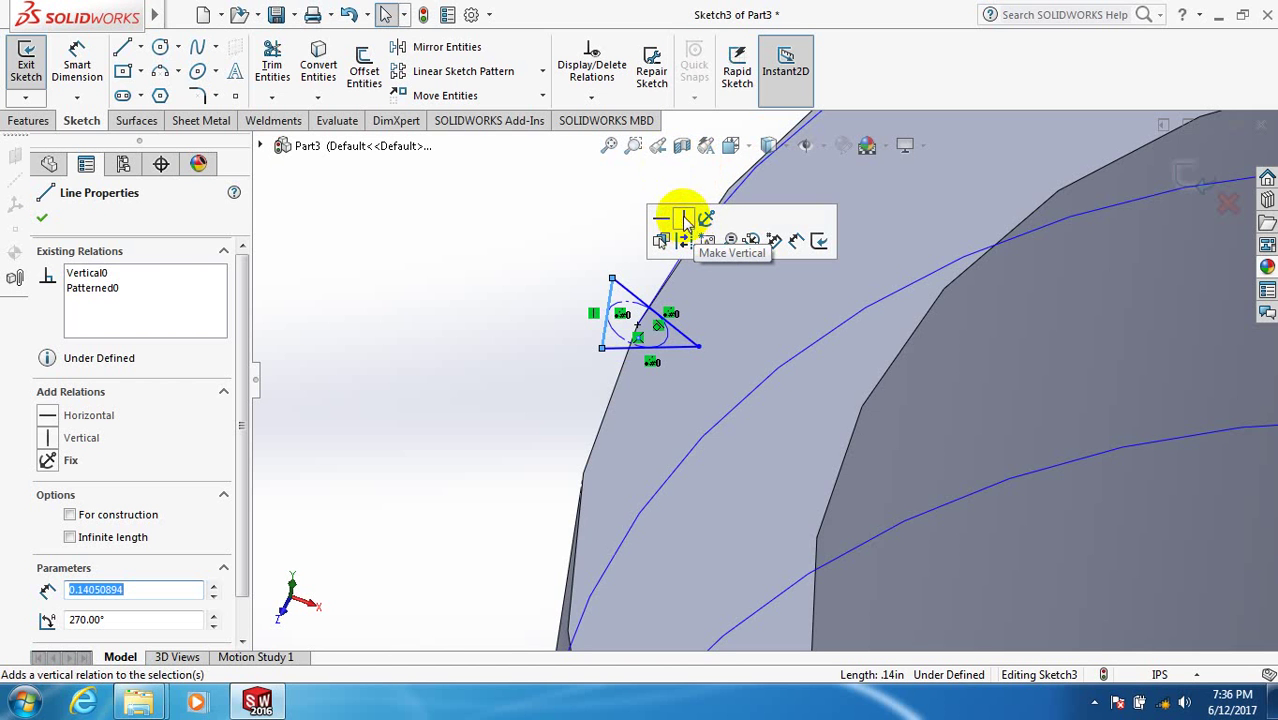
scroll(230, 396, down, 1)
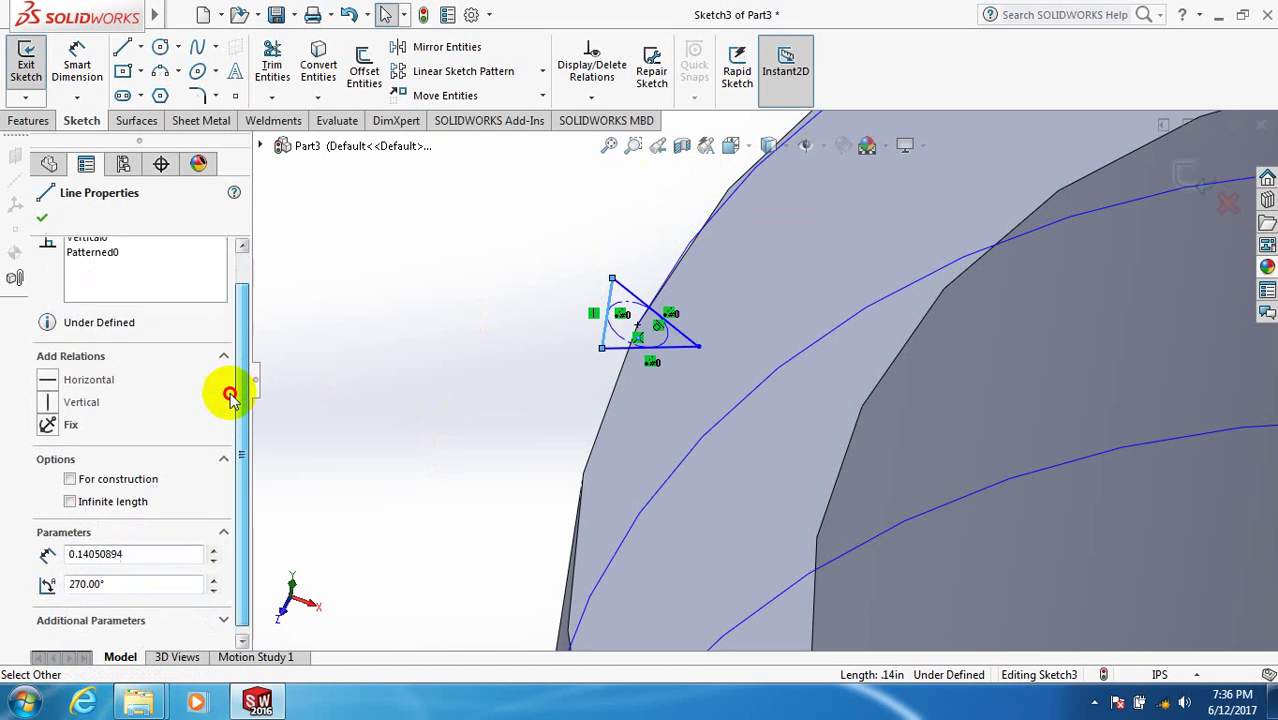
scroll(230, 396, down, 1)
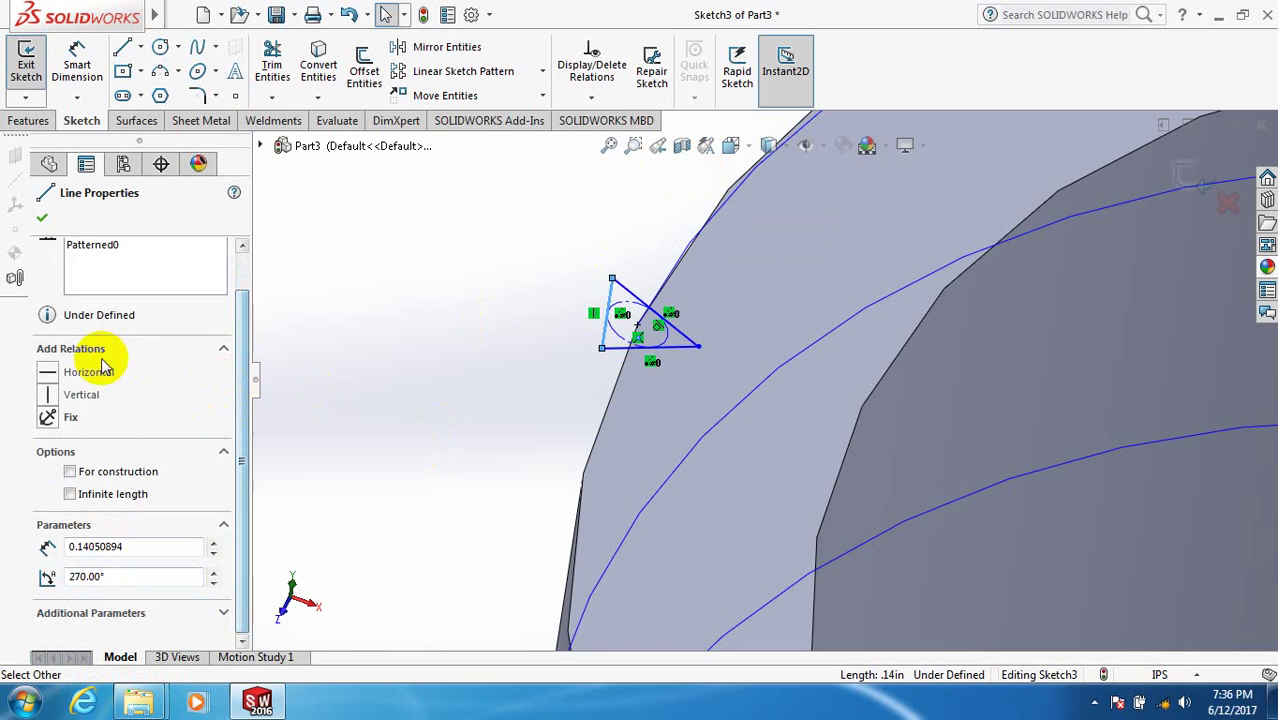
click(42, 216)
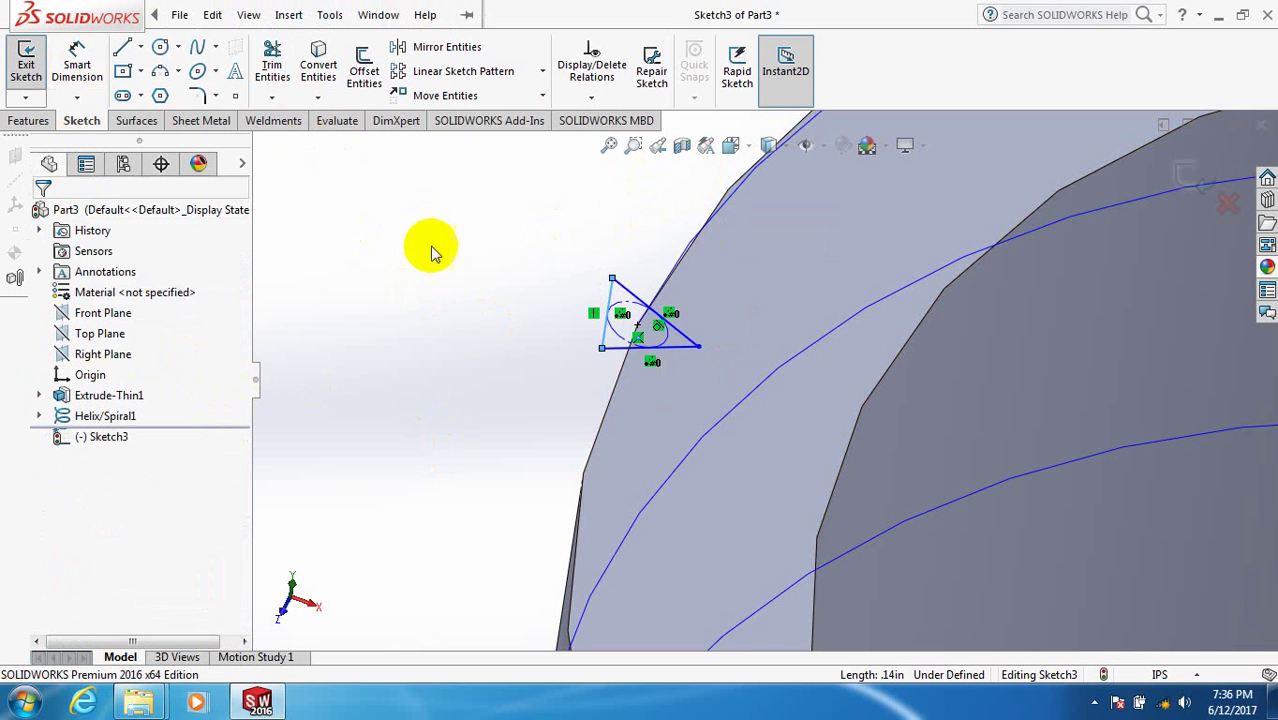
click(1185, 177)
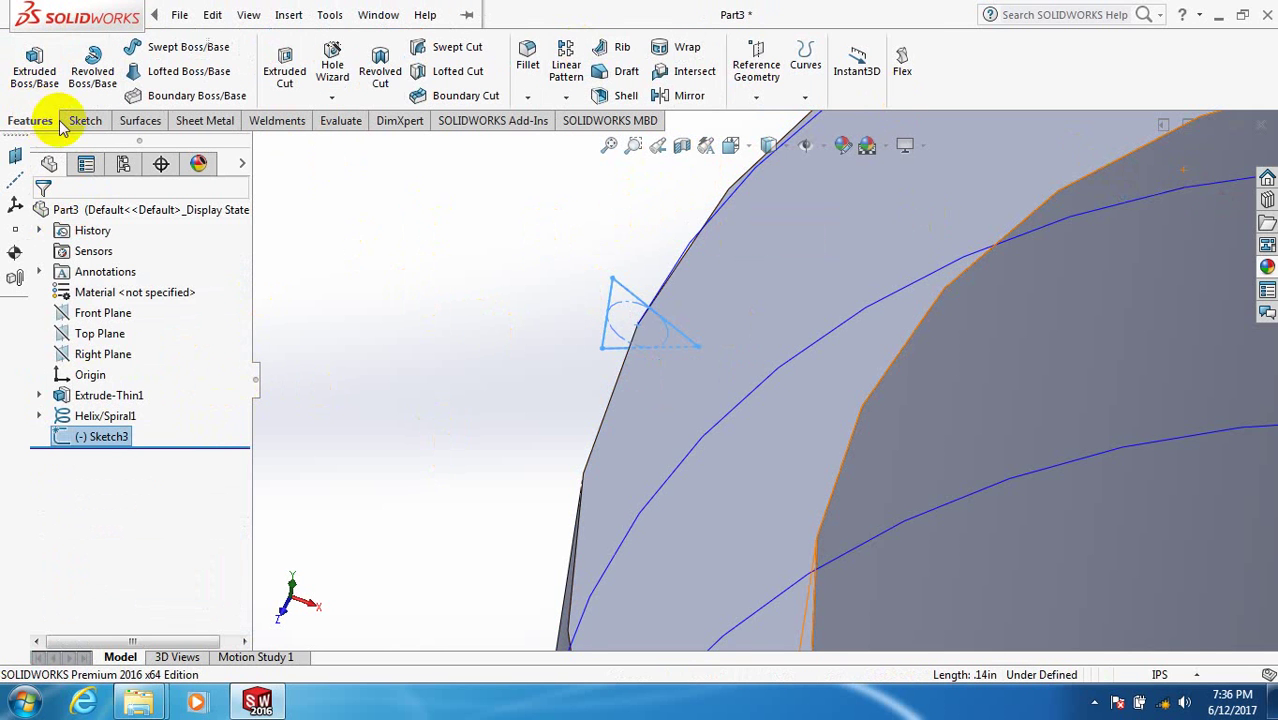
- Create a Swept Cut using the triangle sketch as the profile and the helix as the path
click(329, 14)
click(329, 14)
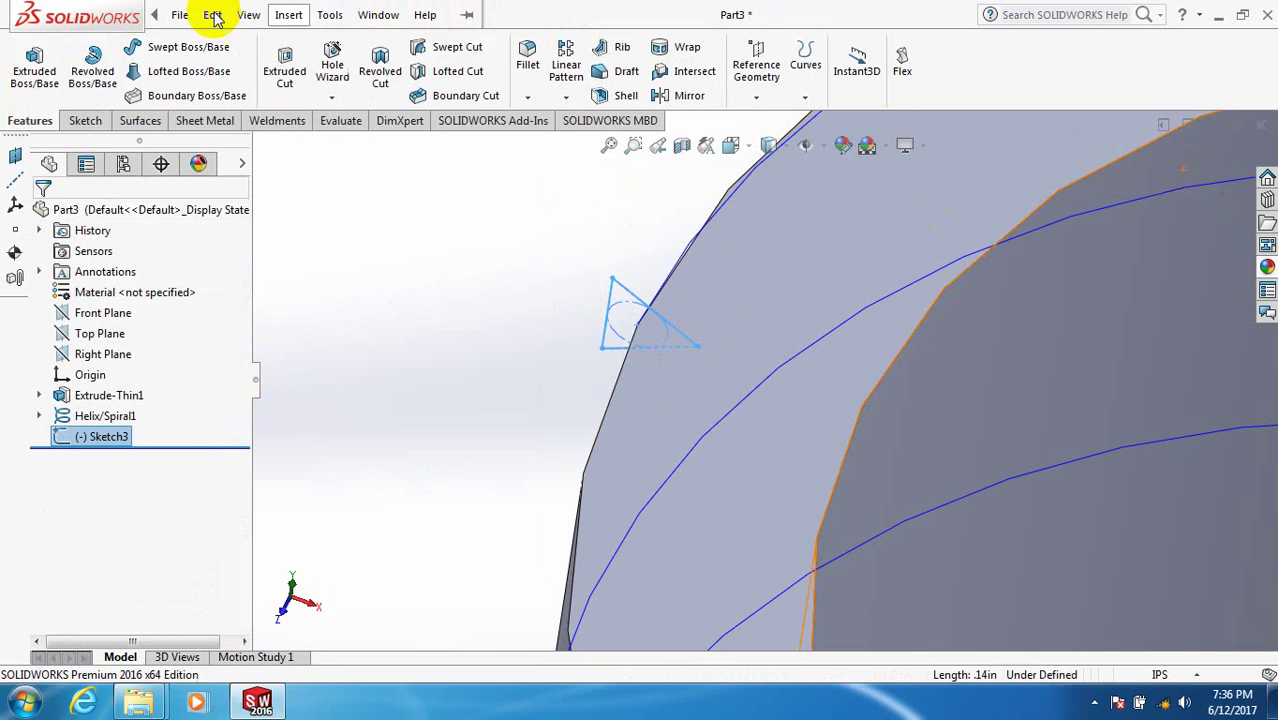
click(457, 47)
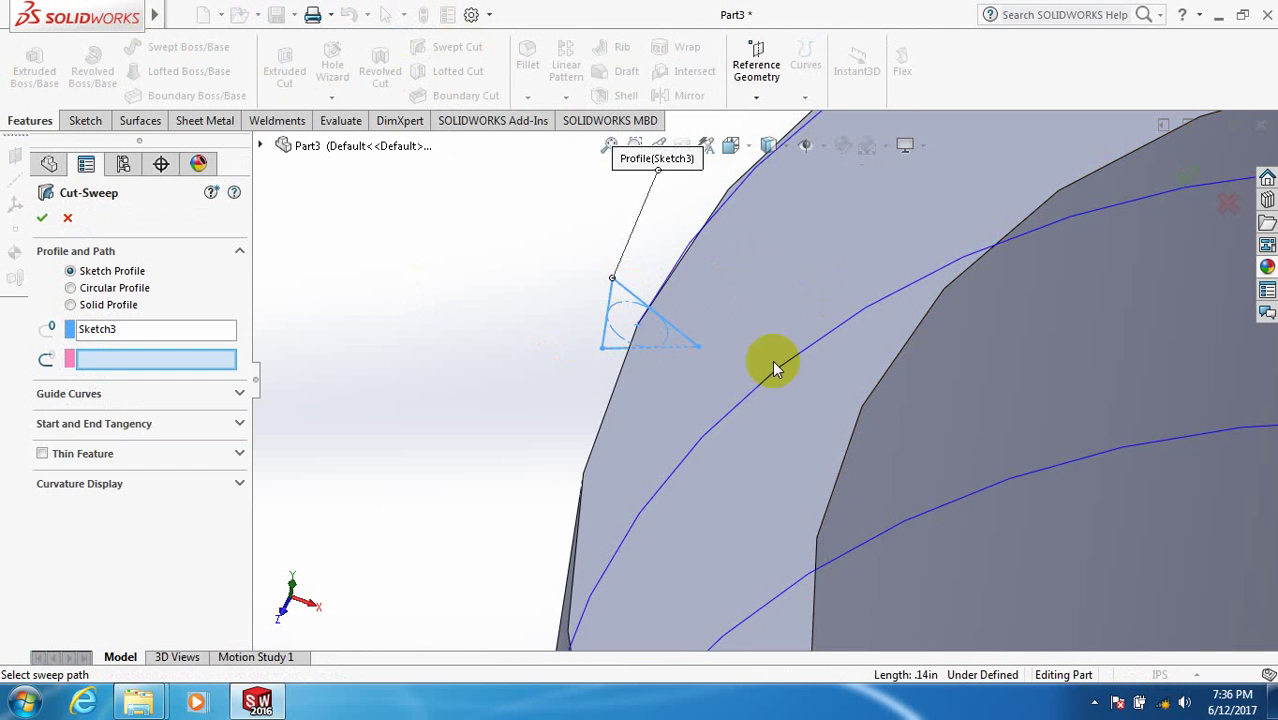
click(754, 394)
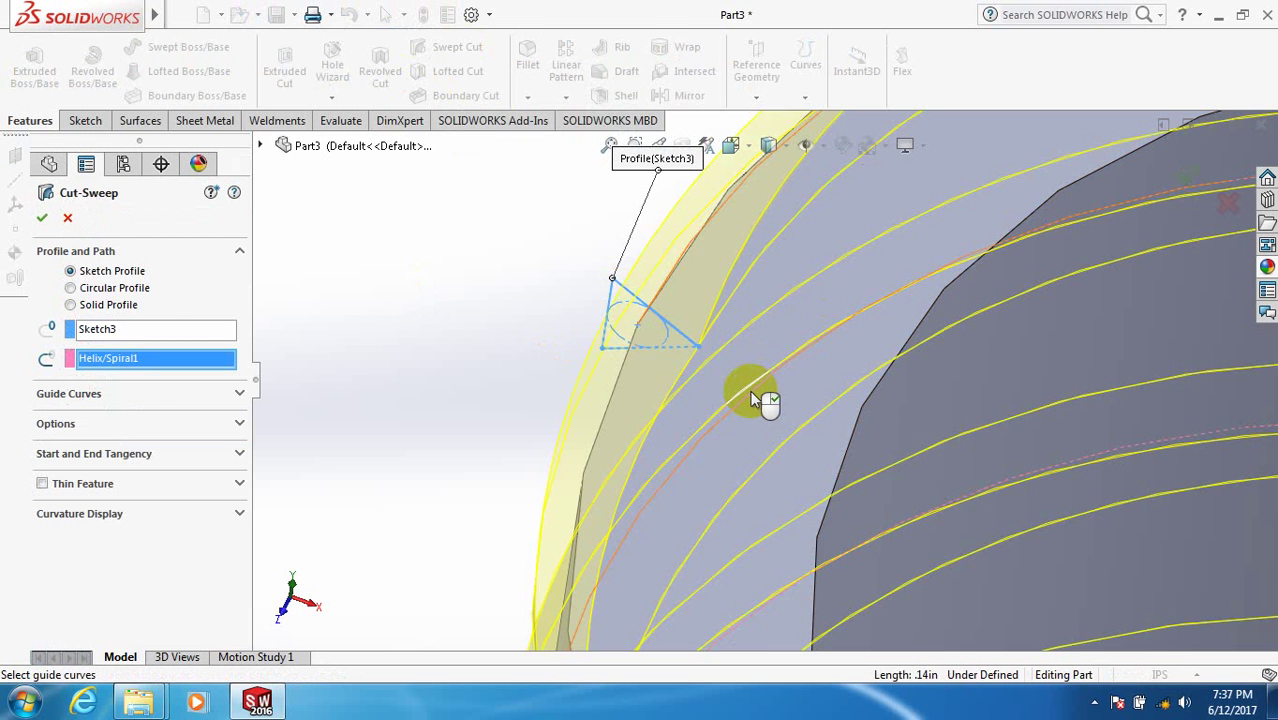
scroll(749, 391, up, 6)
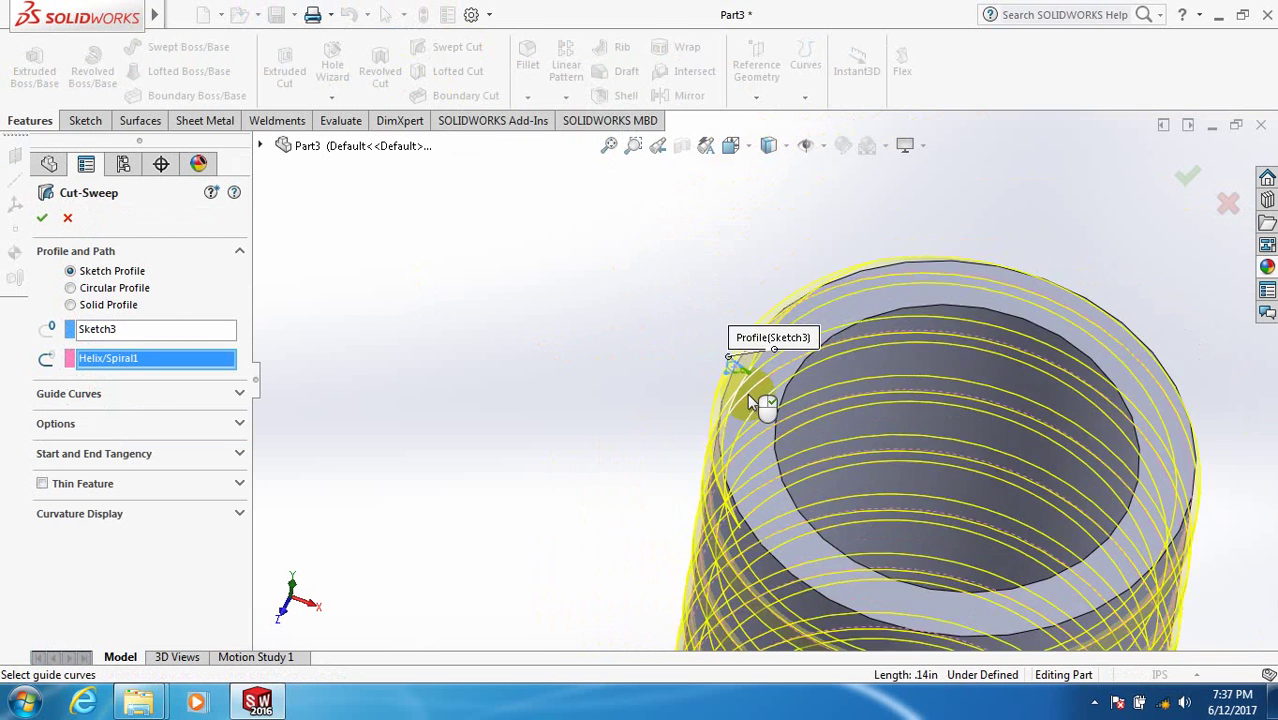
scroll(1040, 628, up, 2)
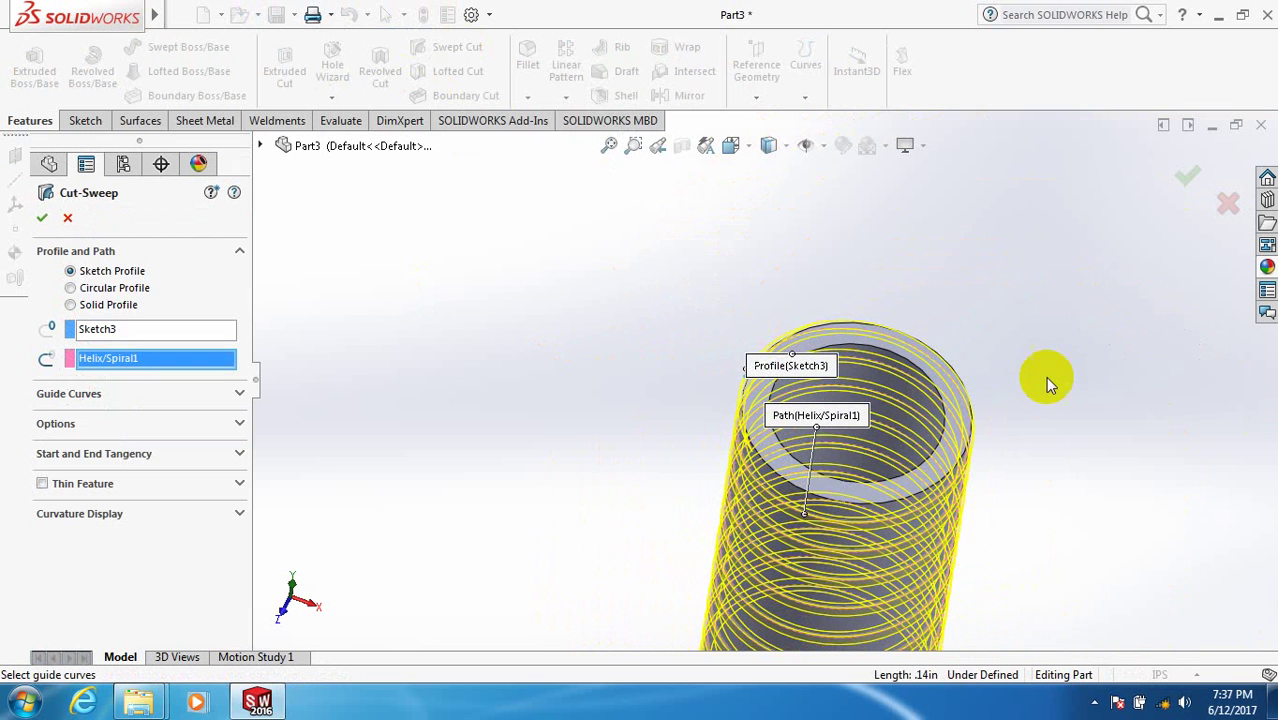
click(1182, 179)
- Undo the helical swept cut and the triangle profile, and close the emptied Front Plane sketch
middle_drag(1104, 448, 1021, 434)
click(859, 487)
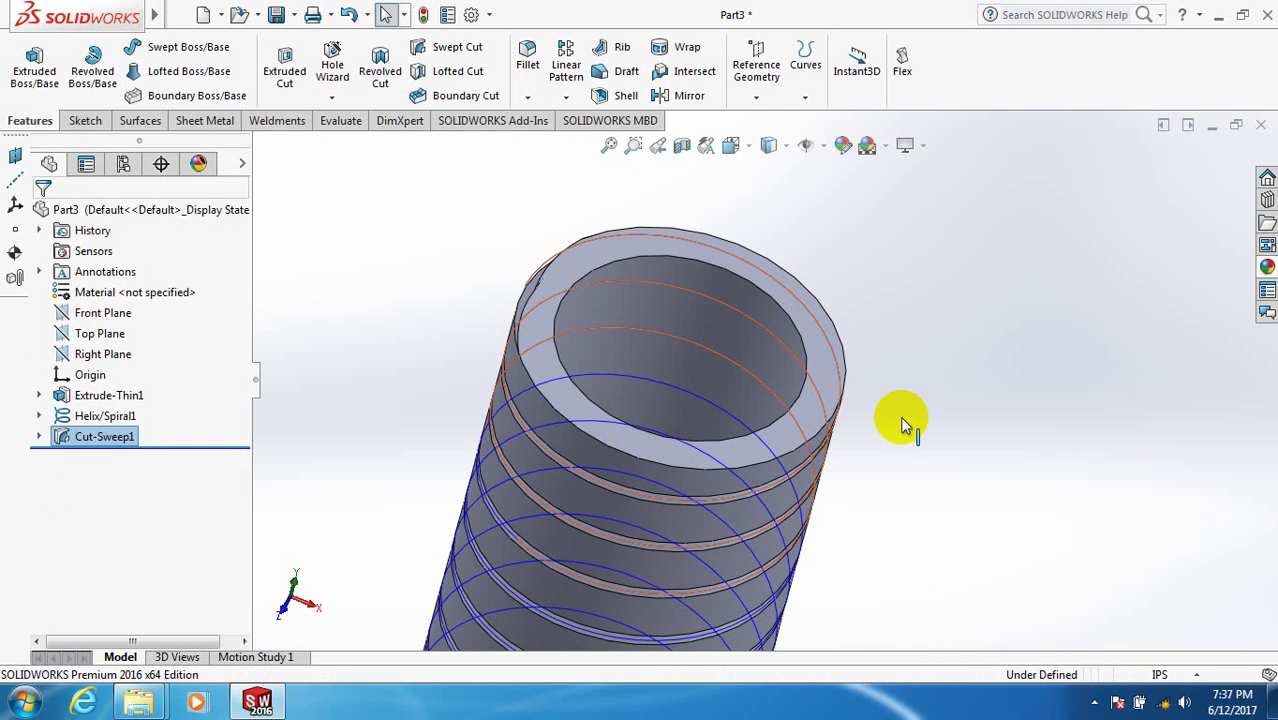
middle_drag(930, 418, 928, 478)
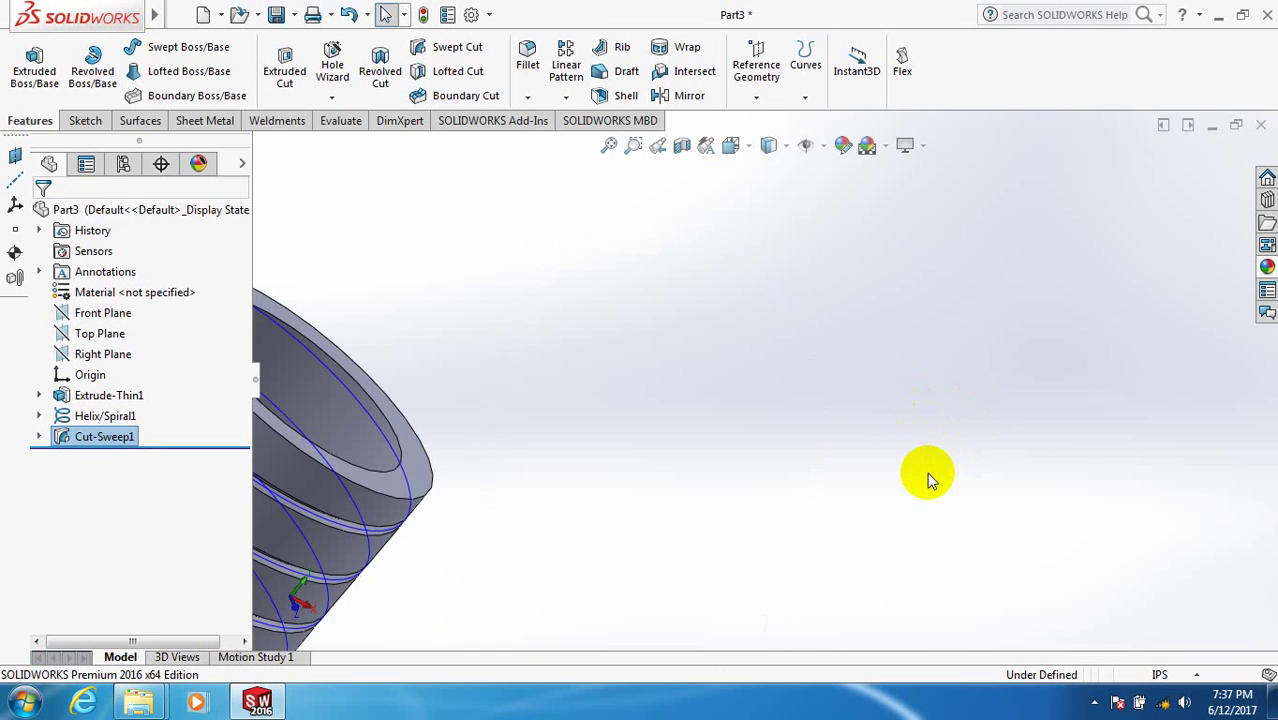
middle_drag(597, 449, 930, 334)
middle_drag(727, 449, 551, 458)
click(823, 448)
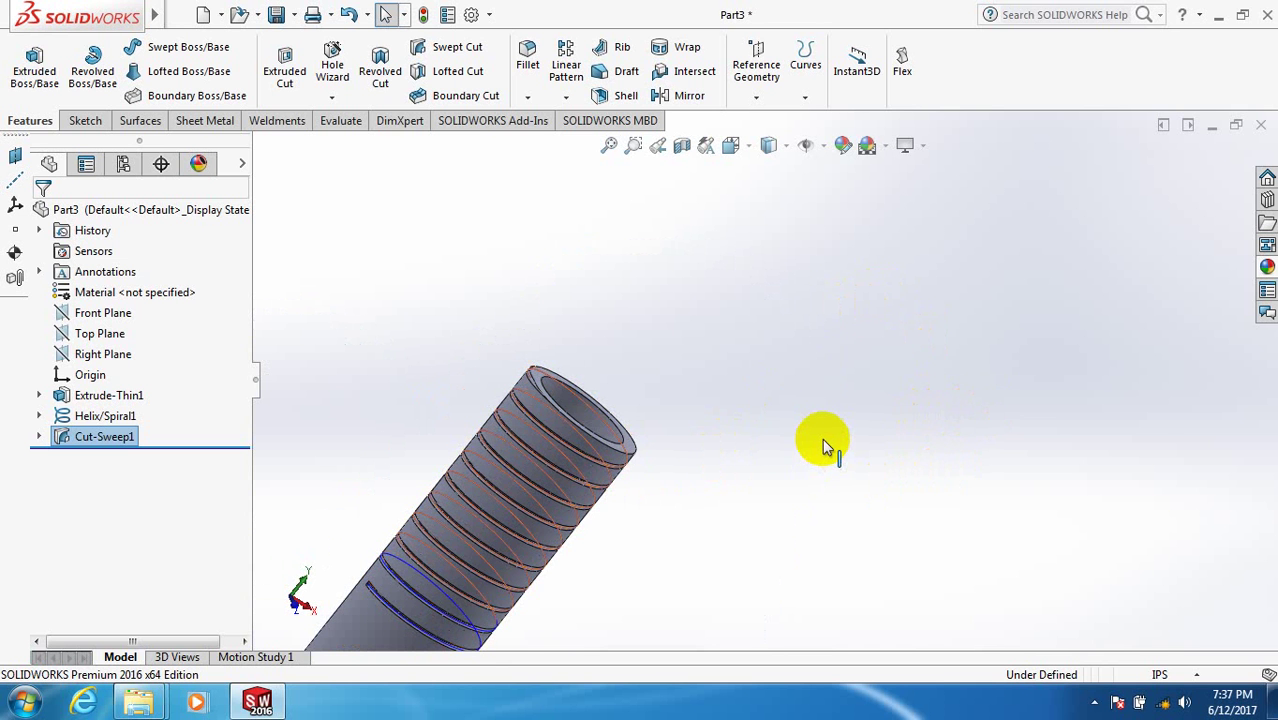
key(ctrl+z)
mouse_move(819, 436)
middle_down()
mouse_move(956, 399)
mouse_move(990, 372)
middle_up()
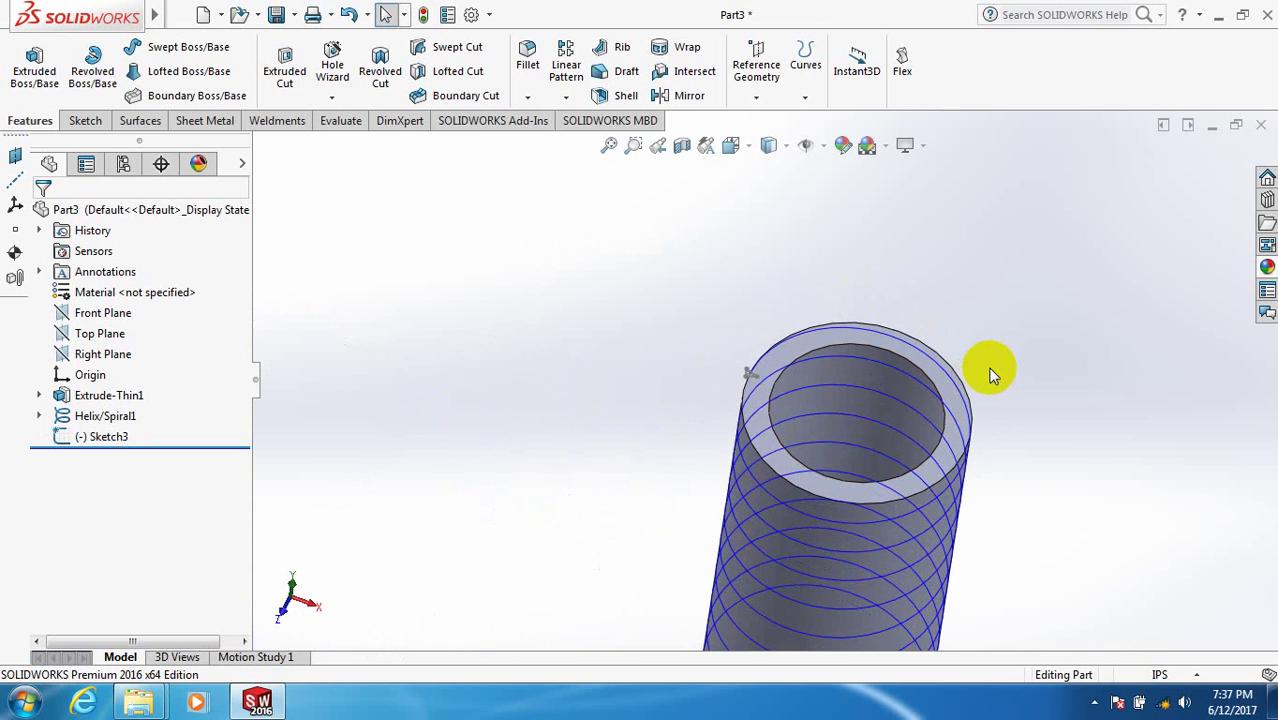
key(ctrl+z)
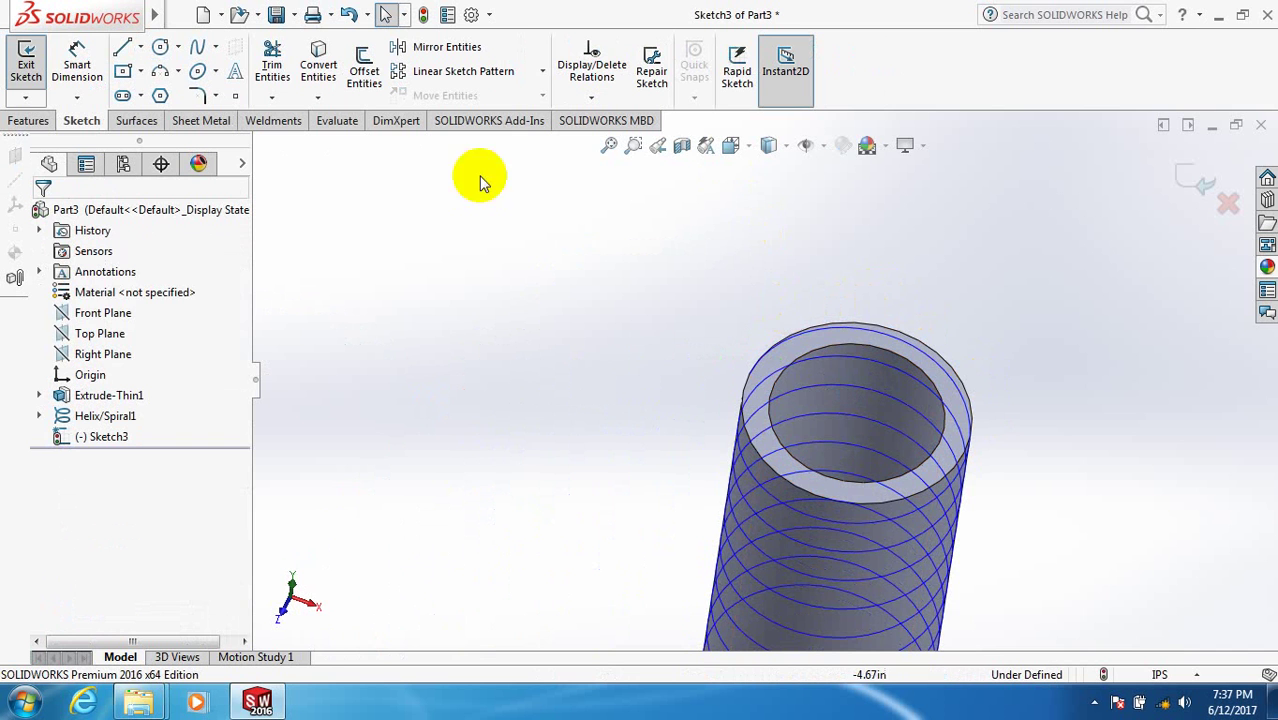
click(103, 316)
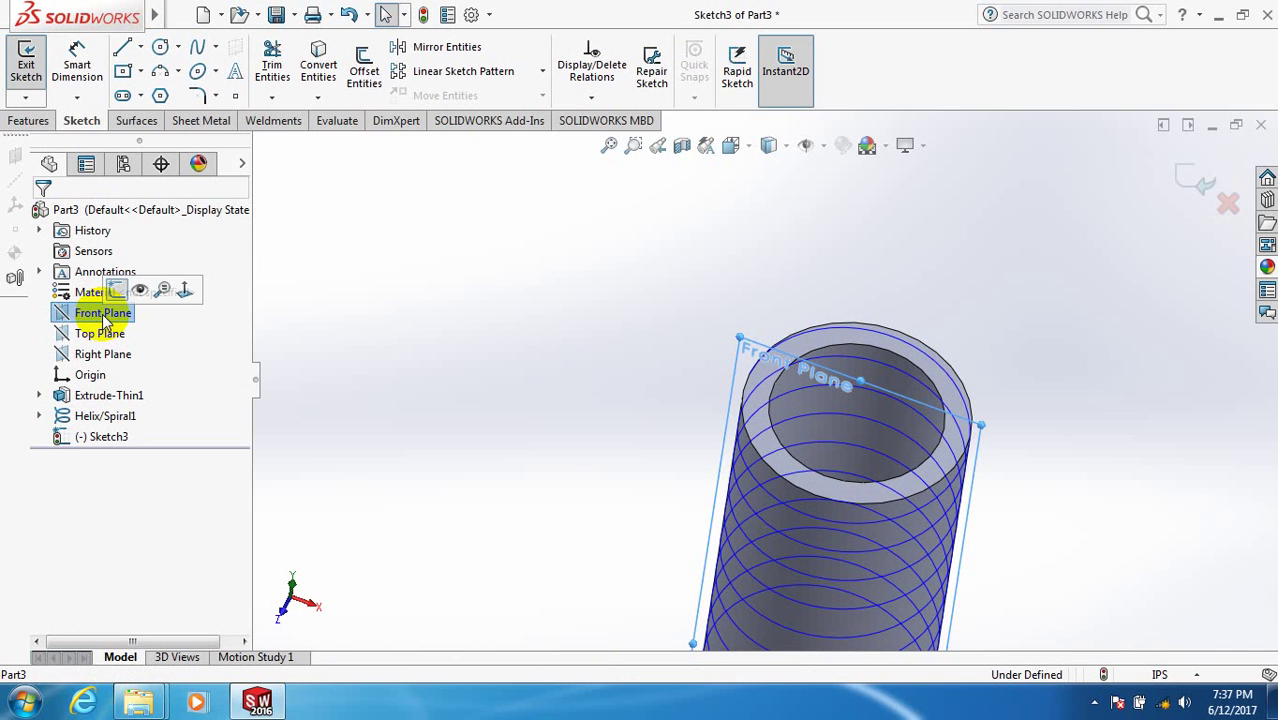
click(100, 287)
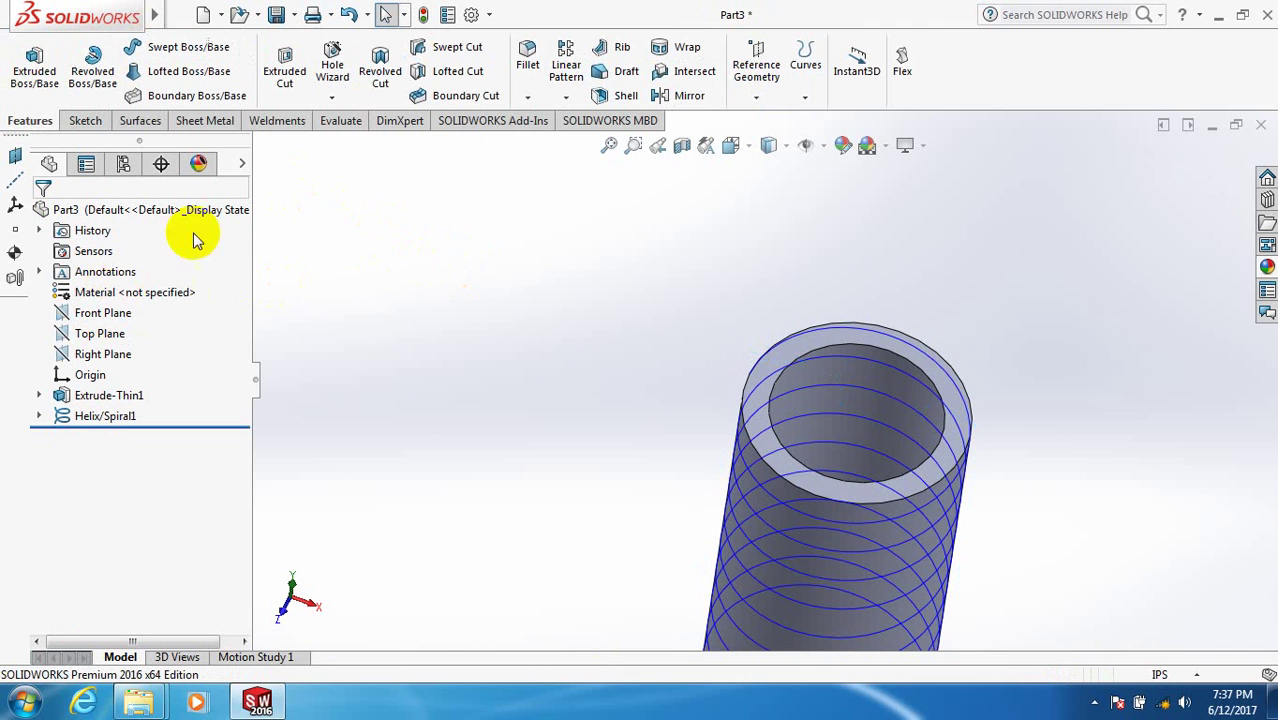
- On the Front Plane, sketch a three-sided polygon with an inscribed circle about 0.18 in across, centred on the helix's start point
click(100, 313)
click(117, 287)
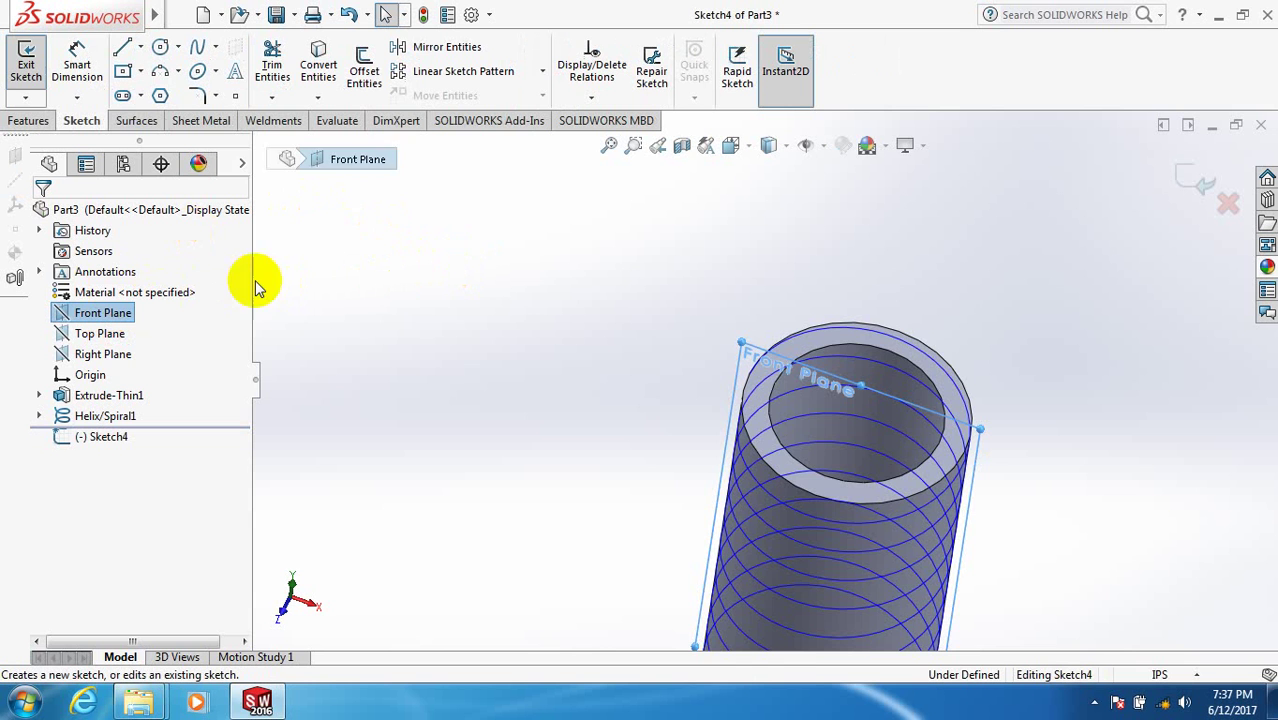
scroll(810, 395, down, 1)
scroll(808, 393, down, 3)
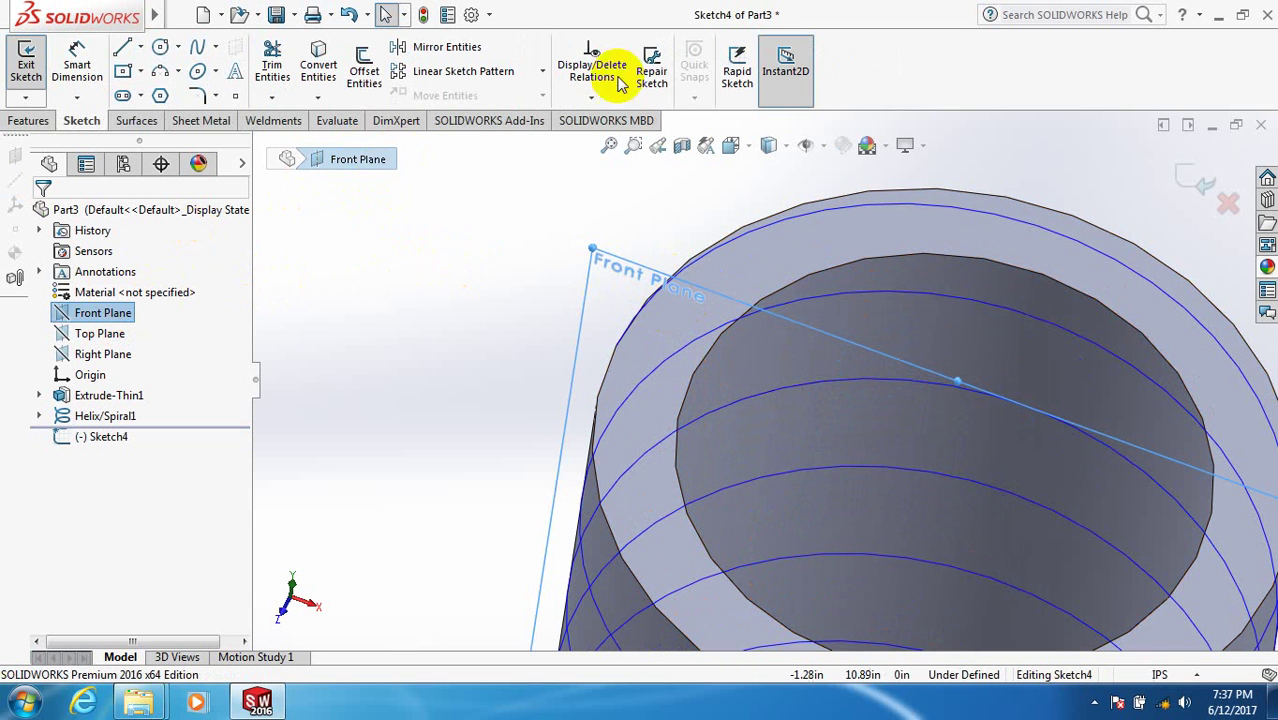
click(160, 95)
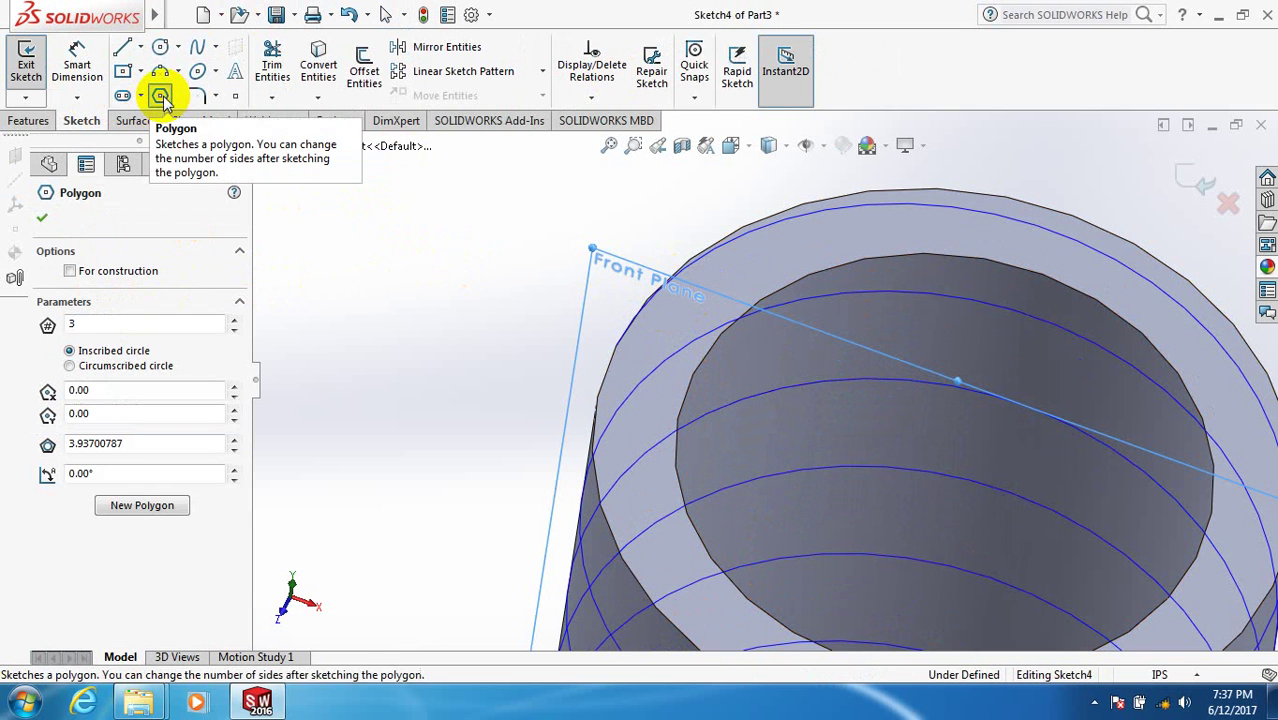
click(616, 346)
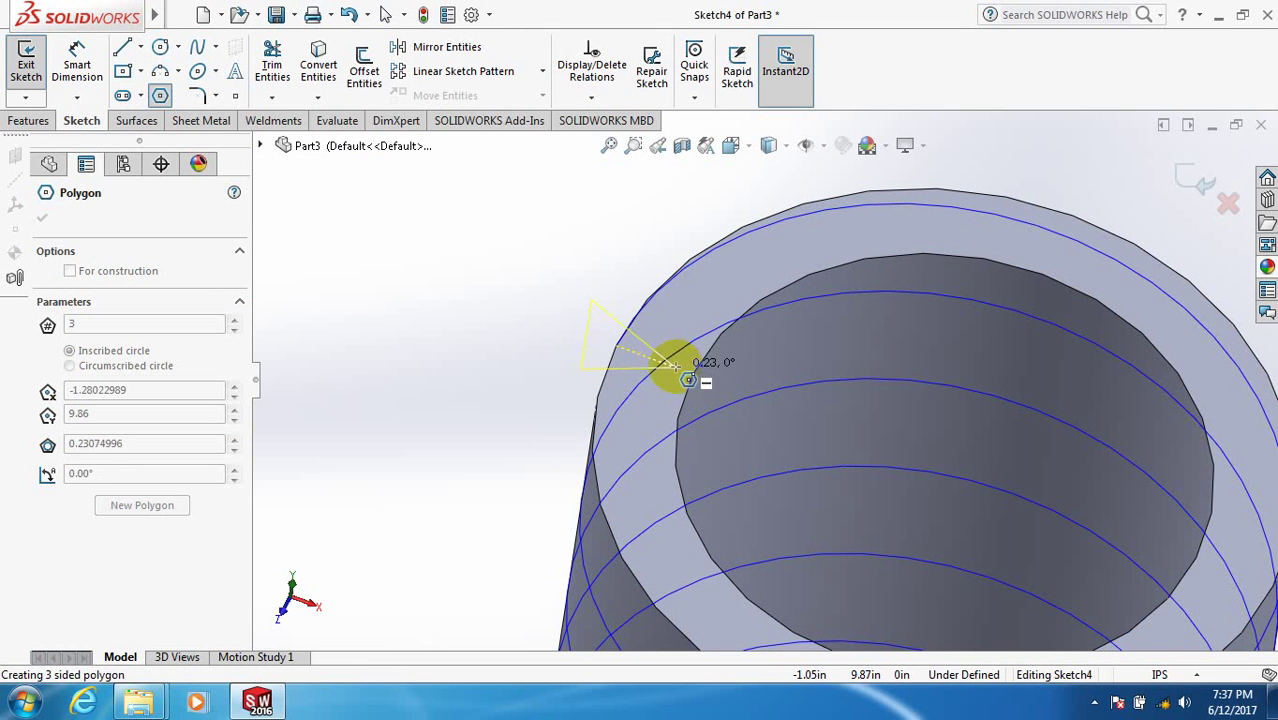
scroll(676, 367, down, 4)
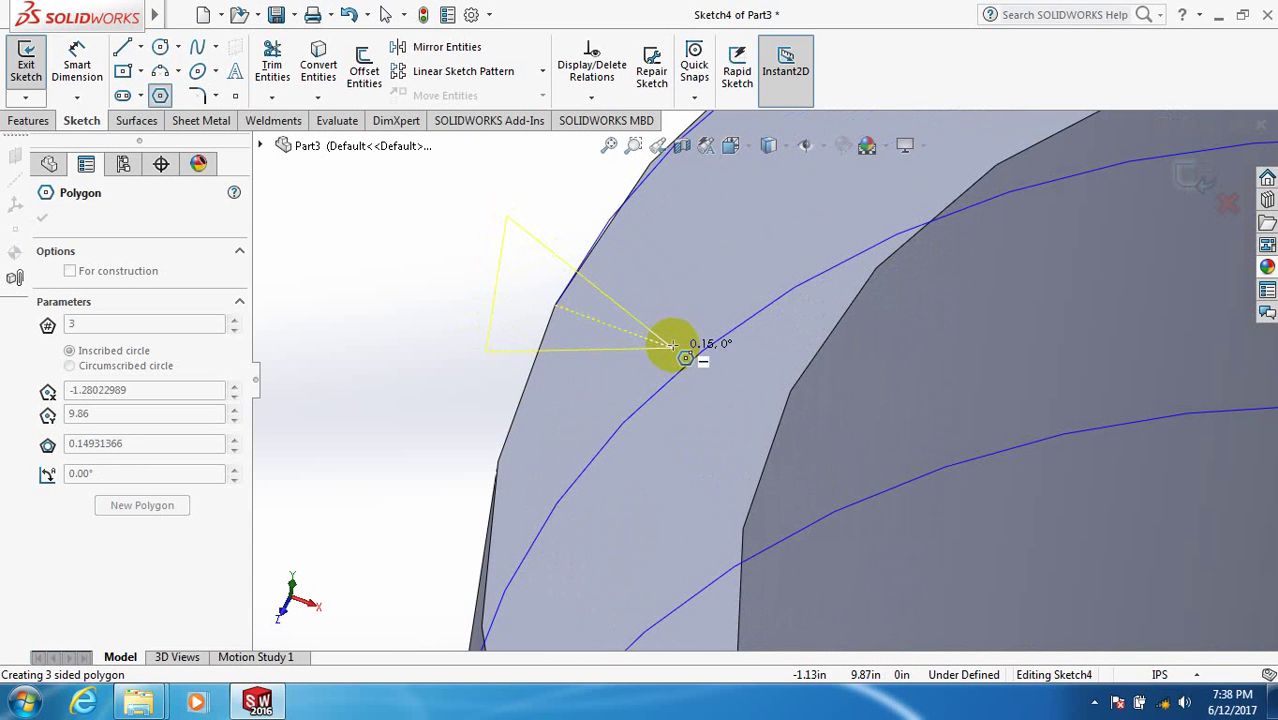
click(690, 353)
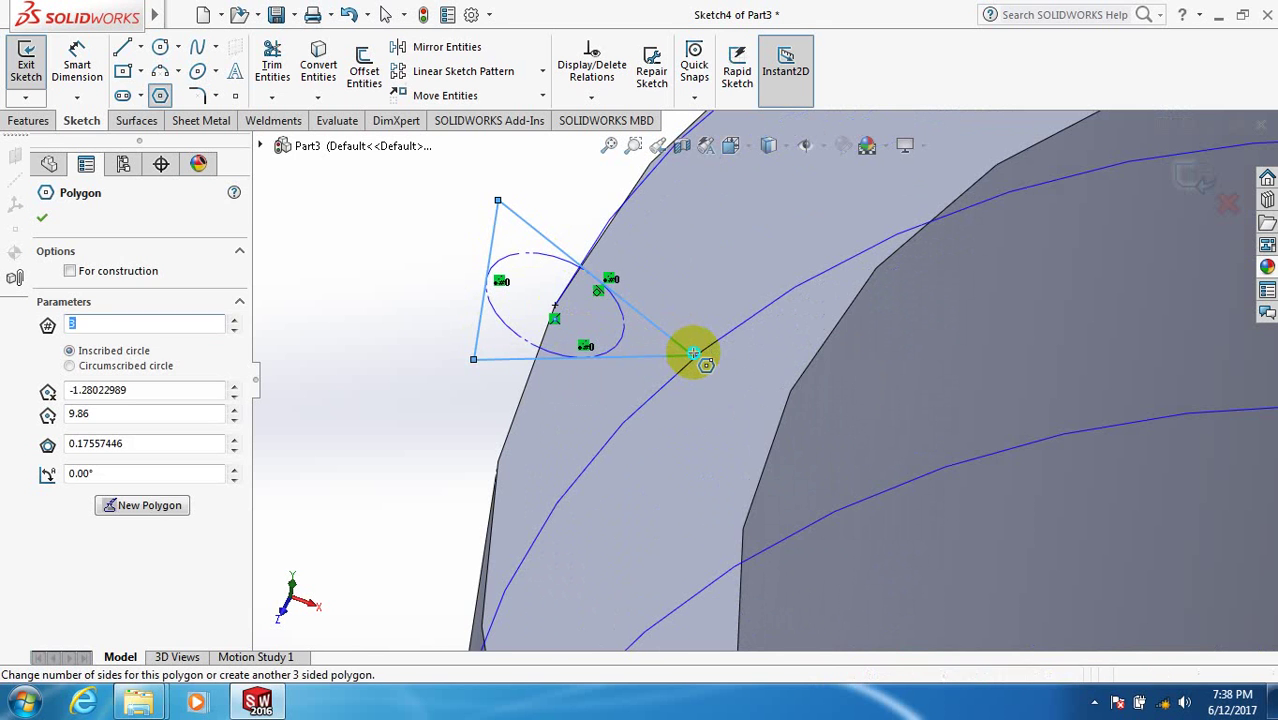
right_click(694, 356)
click(720, 367)
- Add a vertical relation to the triangle's outer side and exit the sketch
click(491, 247)
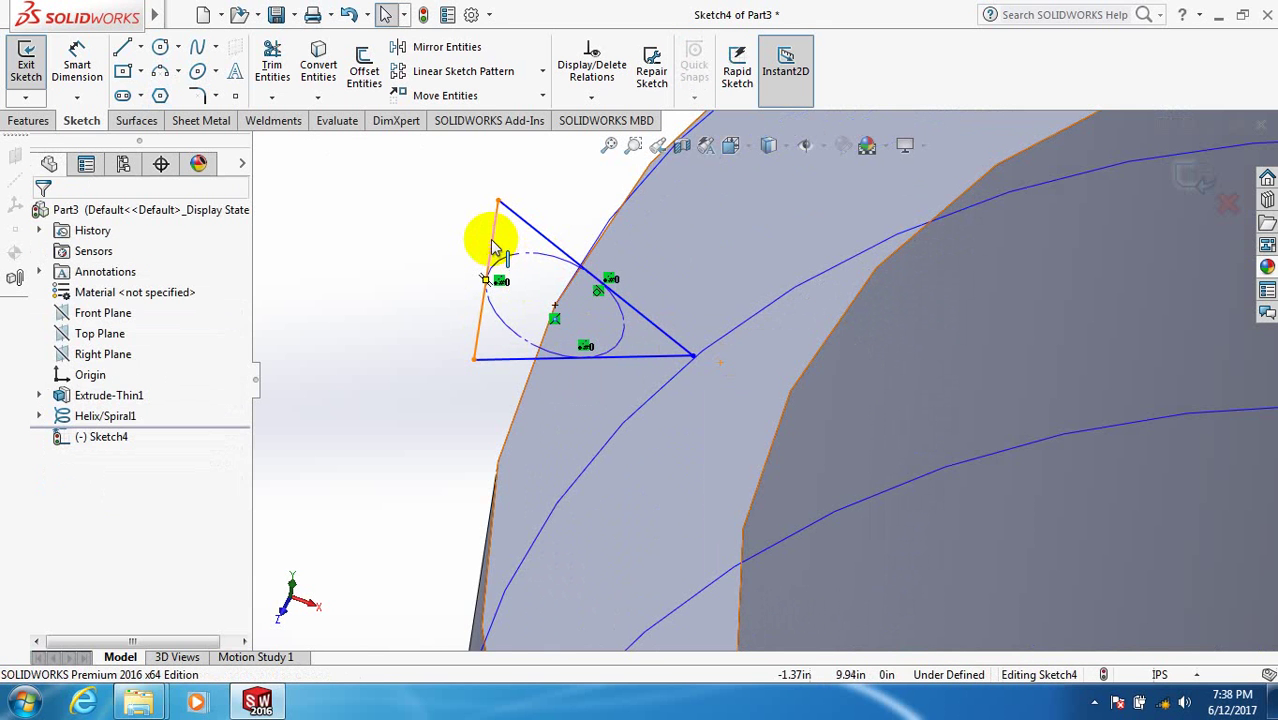
click(569, 162)
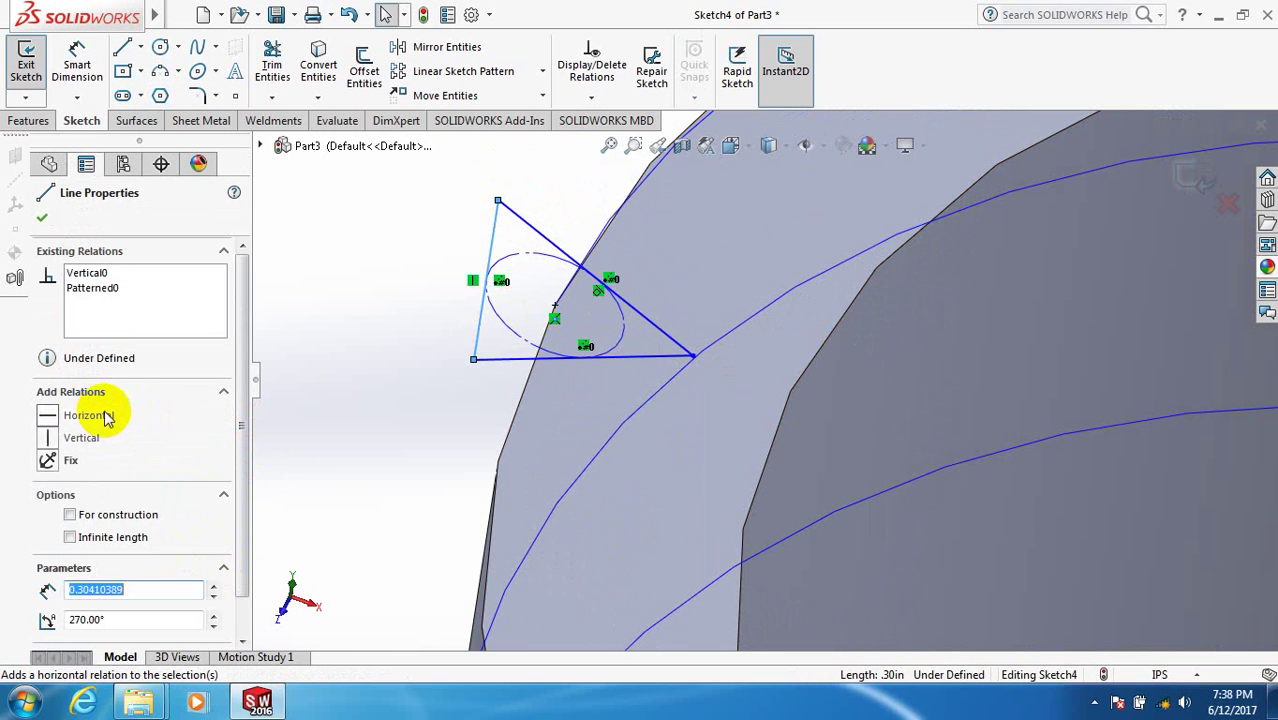
click(41, 215)
scroll(744, 416, up, 2)
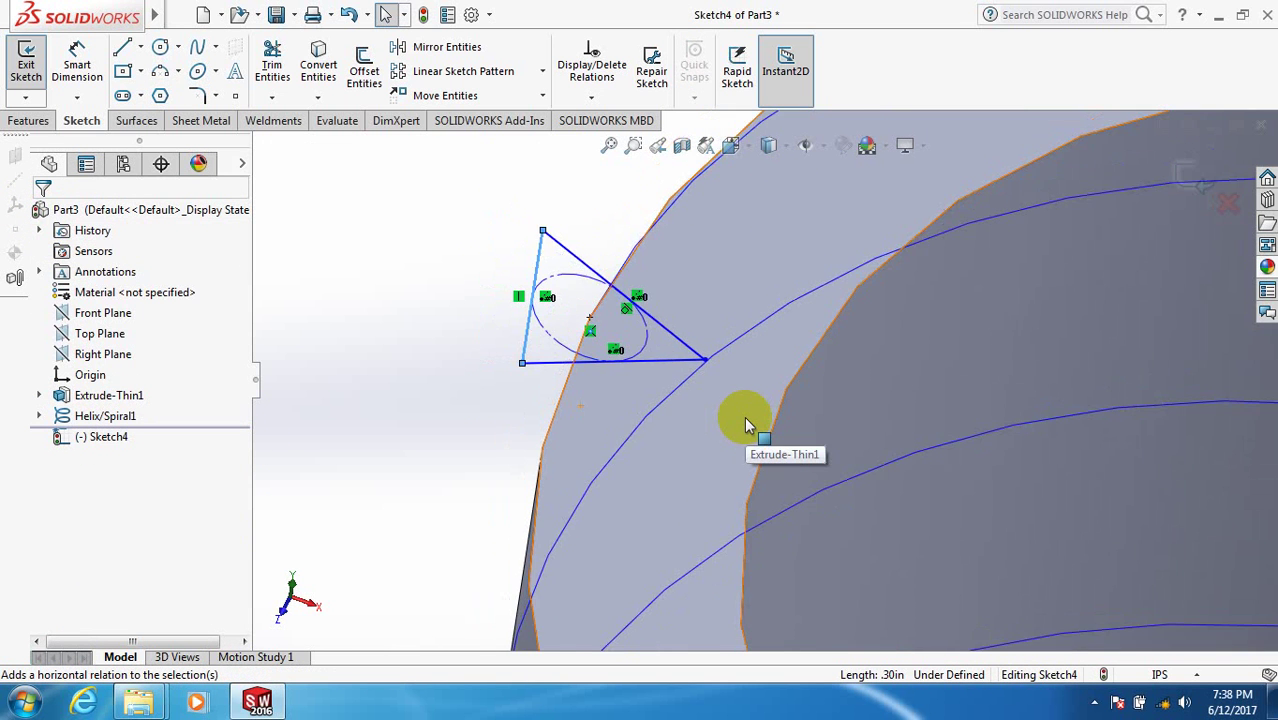
scroll(744, 416, up, 1)
click(1203, 192)
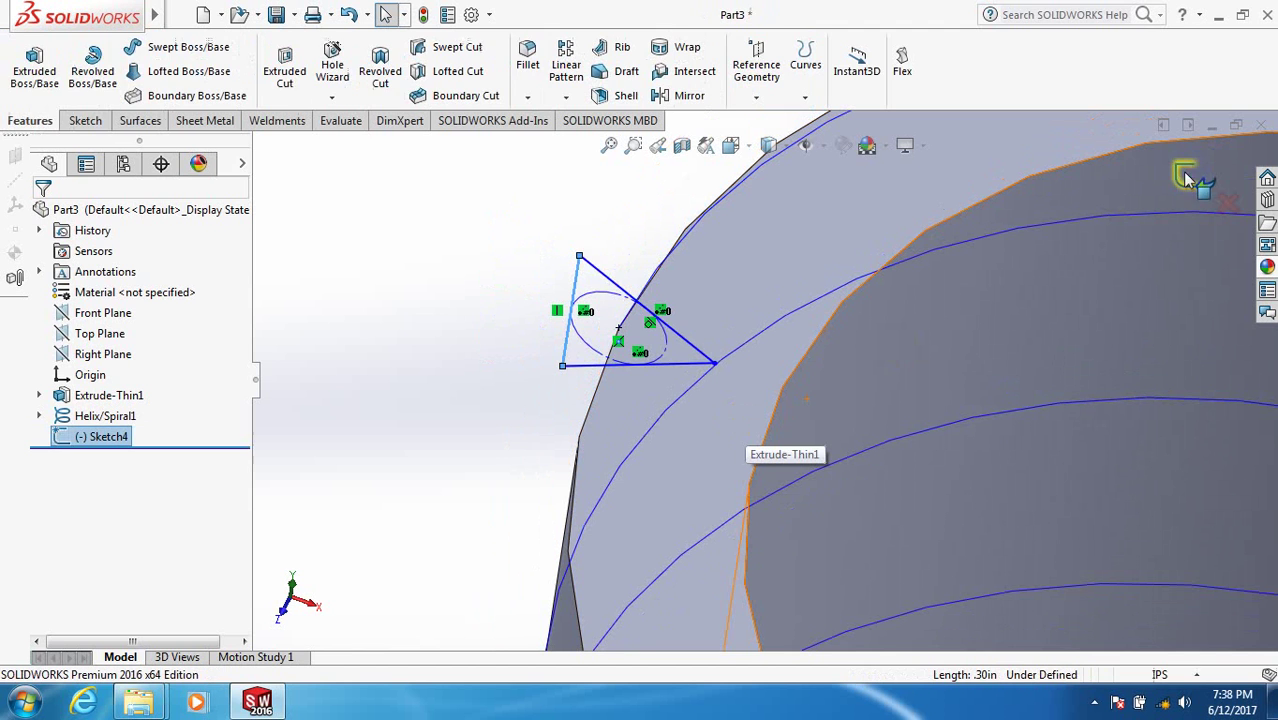
- Create a Swept Cut along the helix using the larger triangle sketch as the profile
click(449, 49)
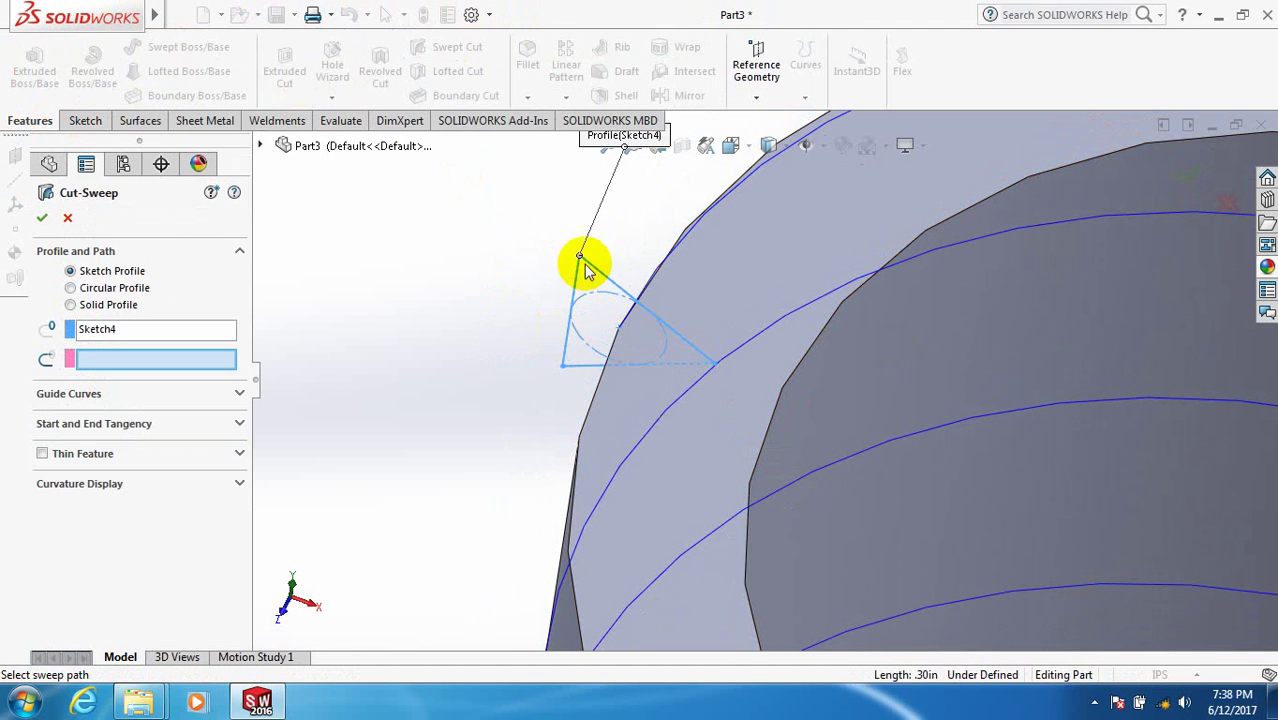
click(764, 330)
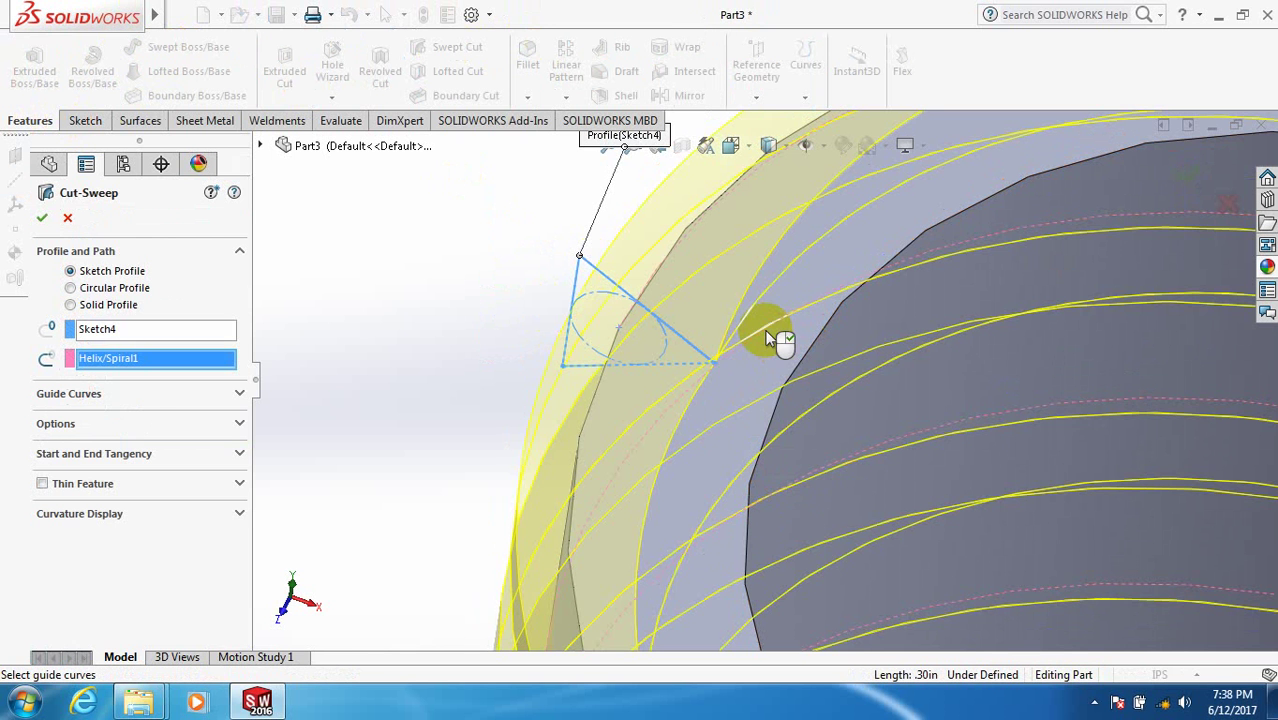
click(41, 217)
- Examine the thread grooves around the tube's outside and at its open end from several angles
scroll(402, 345, up, 4)
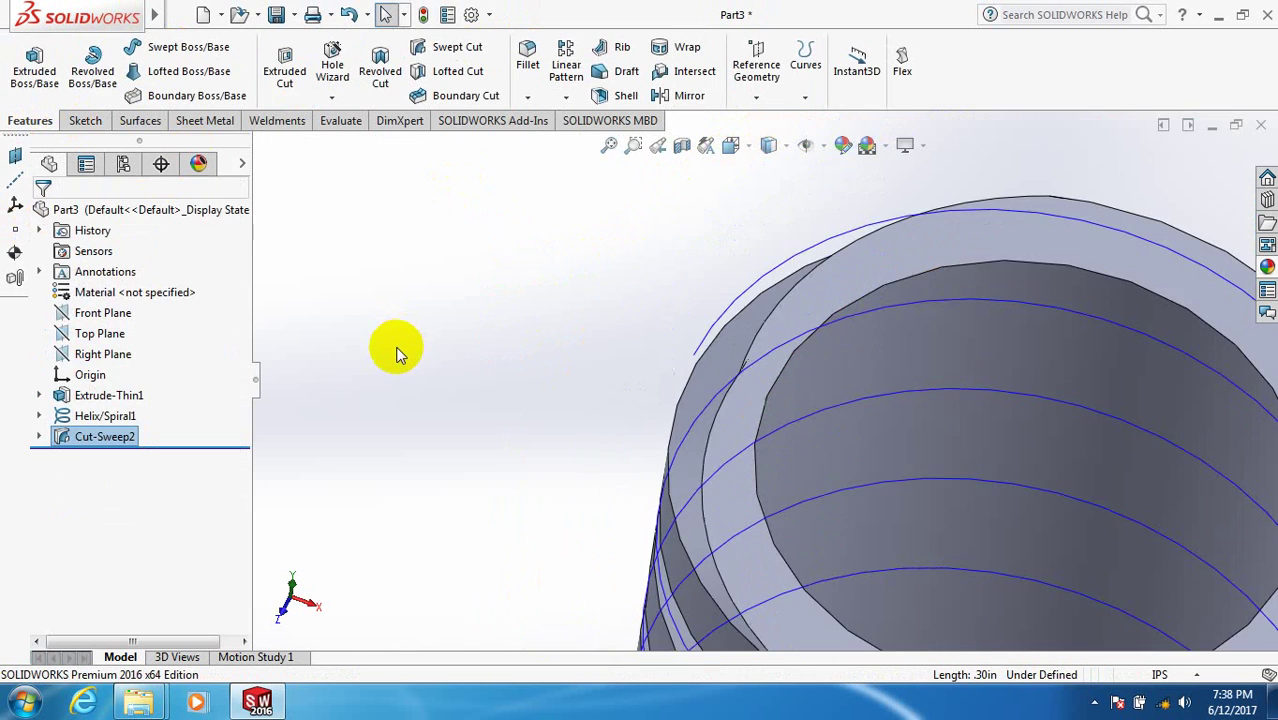
middle_drag(398, 358, 927, 531)
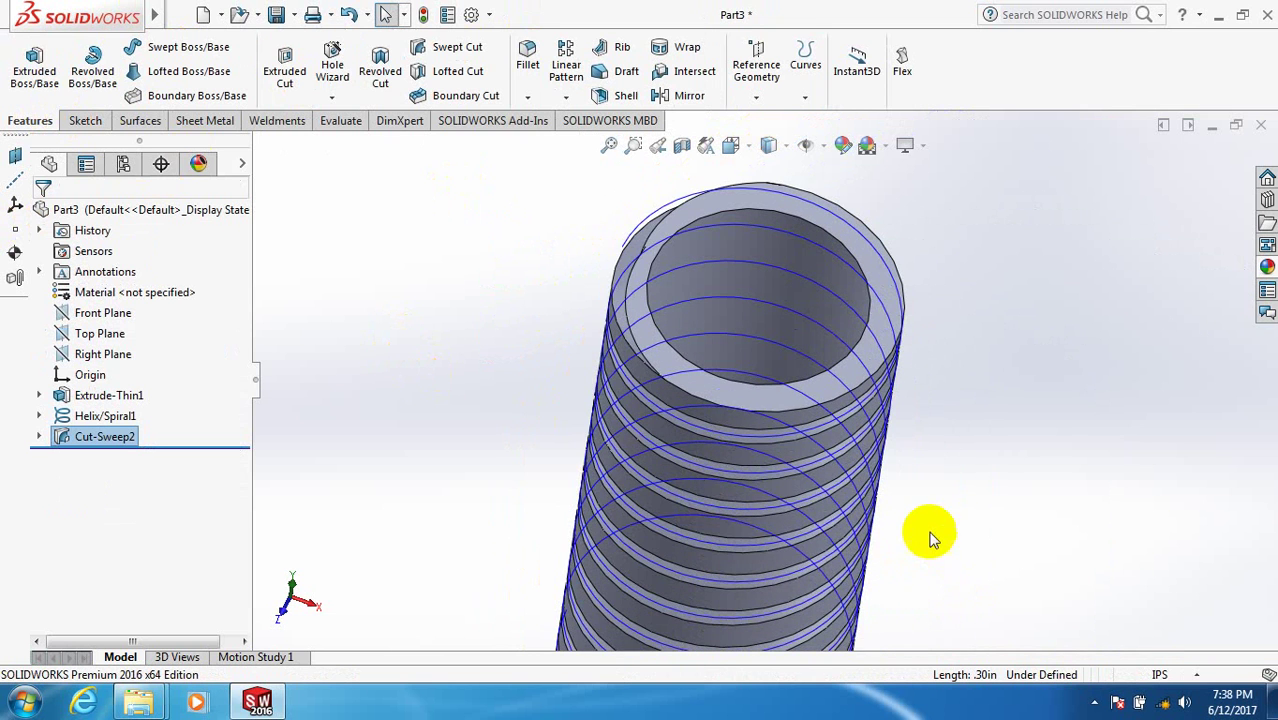
mouse_move(940, 472)
middle_down()
mouse_move(961, 458)
mouse_move(964, 428)
mouse_move(962, 468)
middle_up()
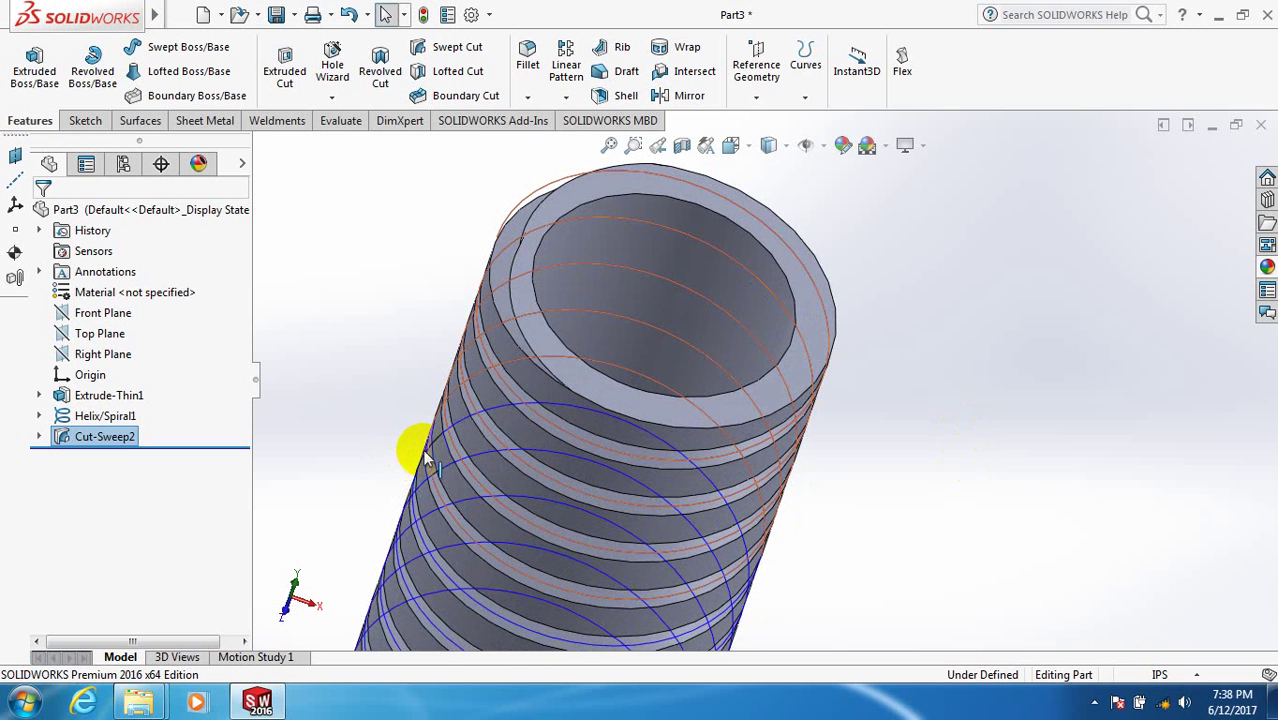
middle_drag(987, 523, 884, 540)
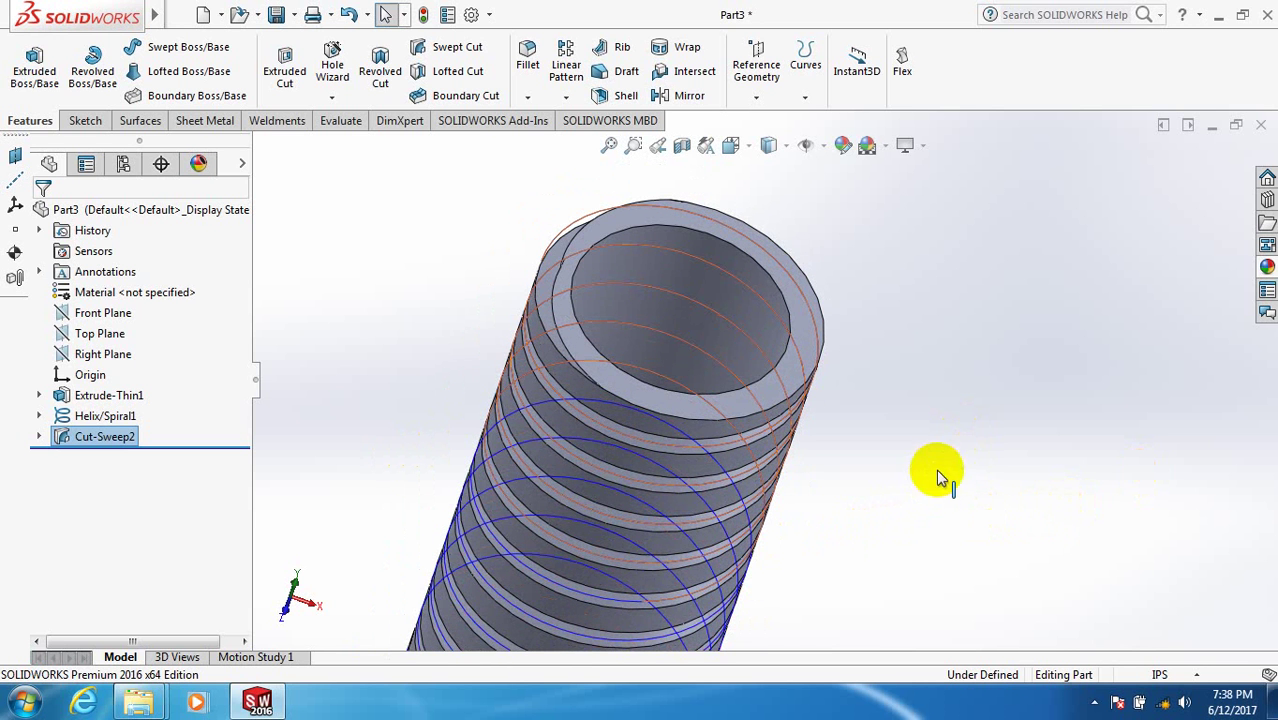
middle_drag(970, 423, 739, 523)
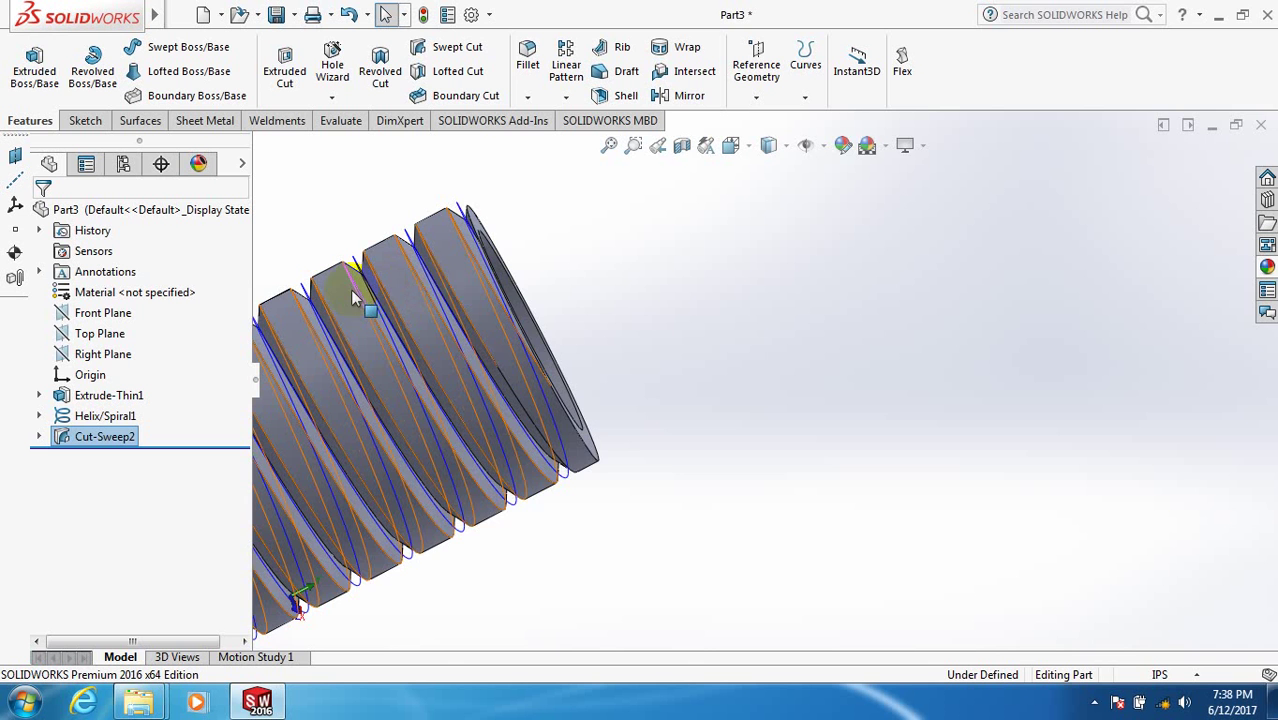
scroll(629, 295, down, 2)
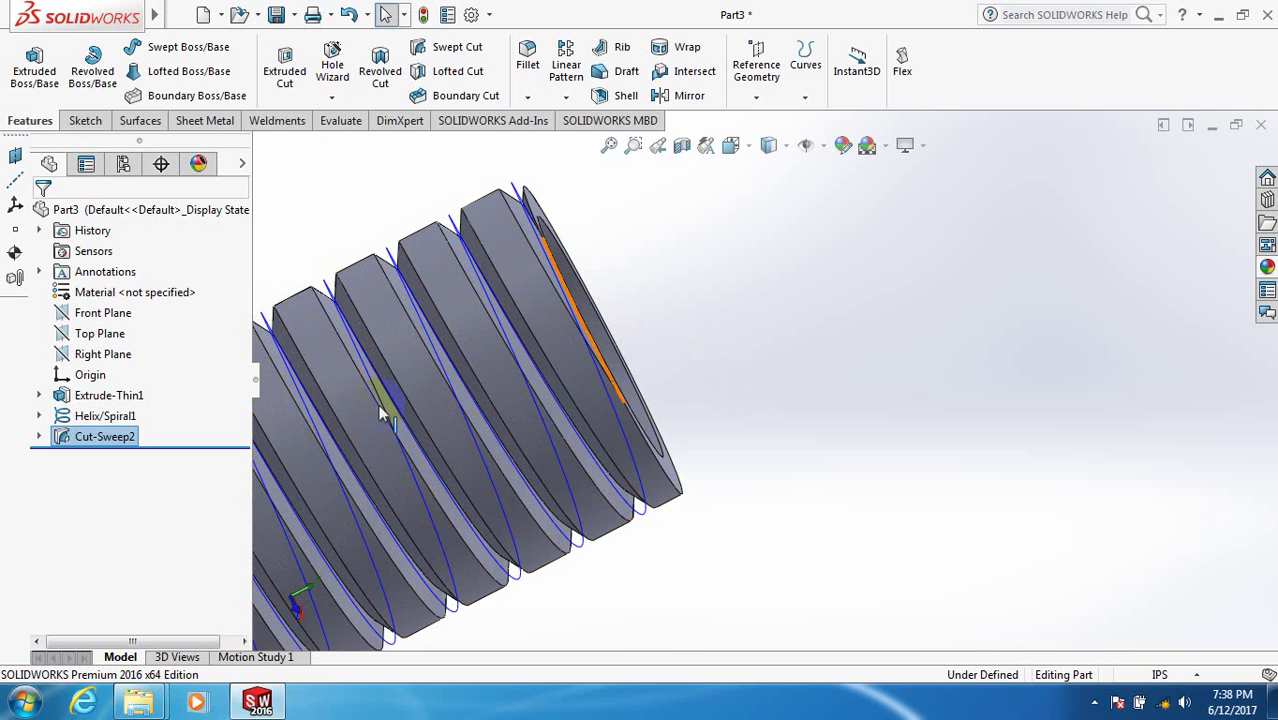
scroll(288, 410, down, 4)
scroll(503, 388, up, 5)
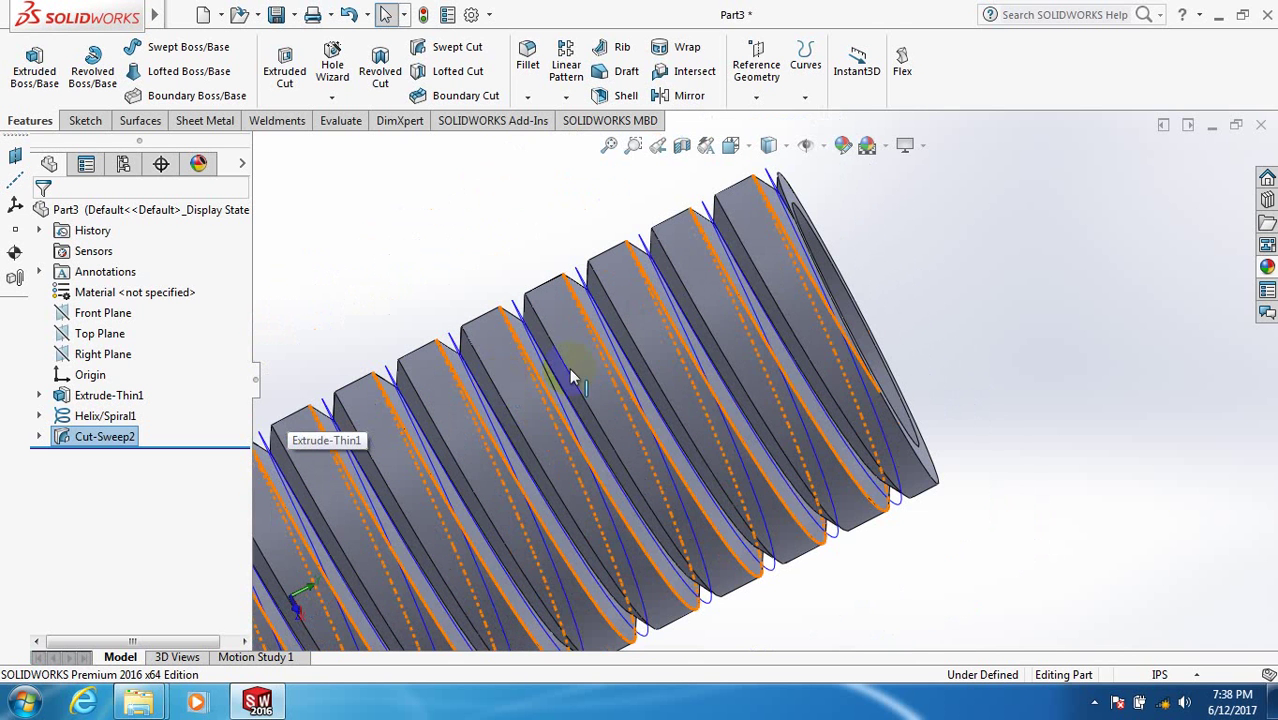
- Assign the Gray Cast Iron material from the Iron category to the part
double_click(95, 292)
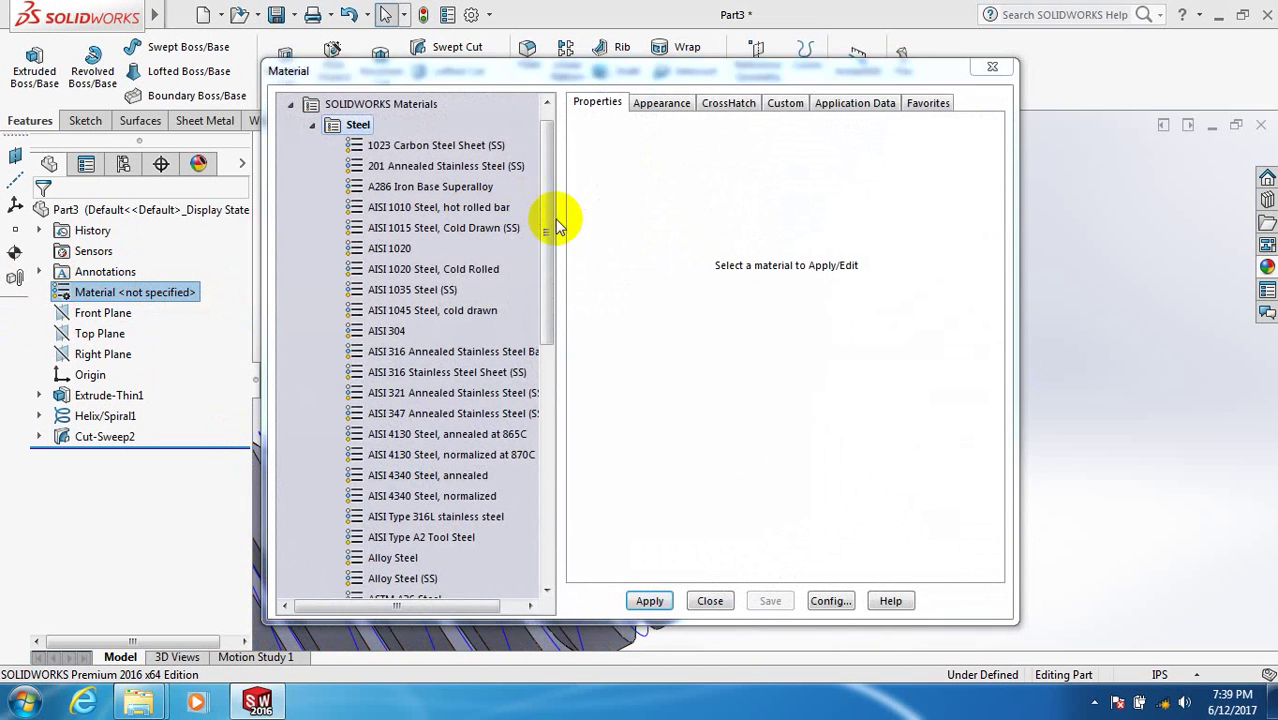
drag(549, 230, 551, 430)
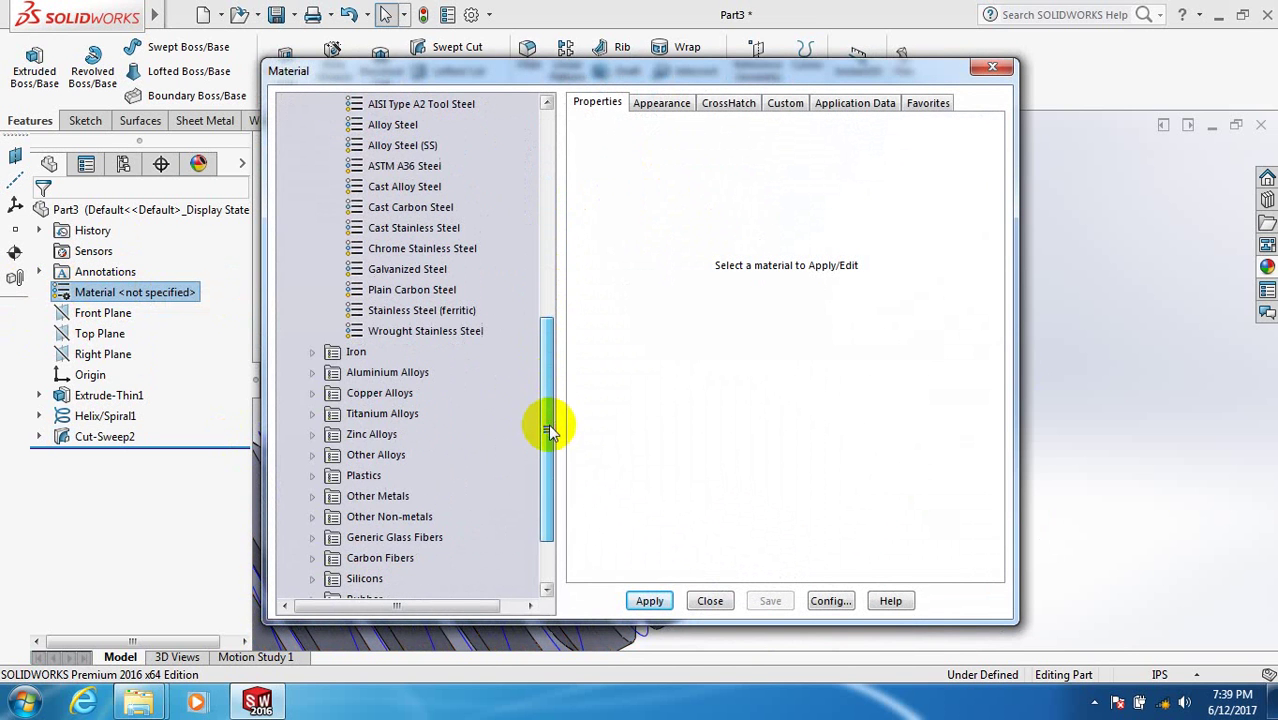
click(312, 354)
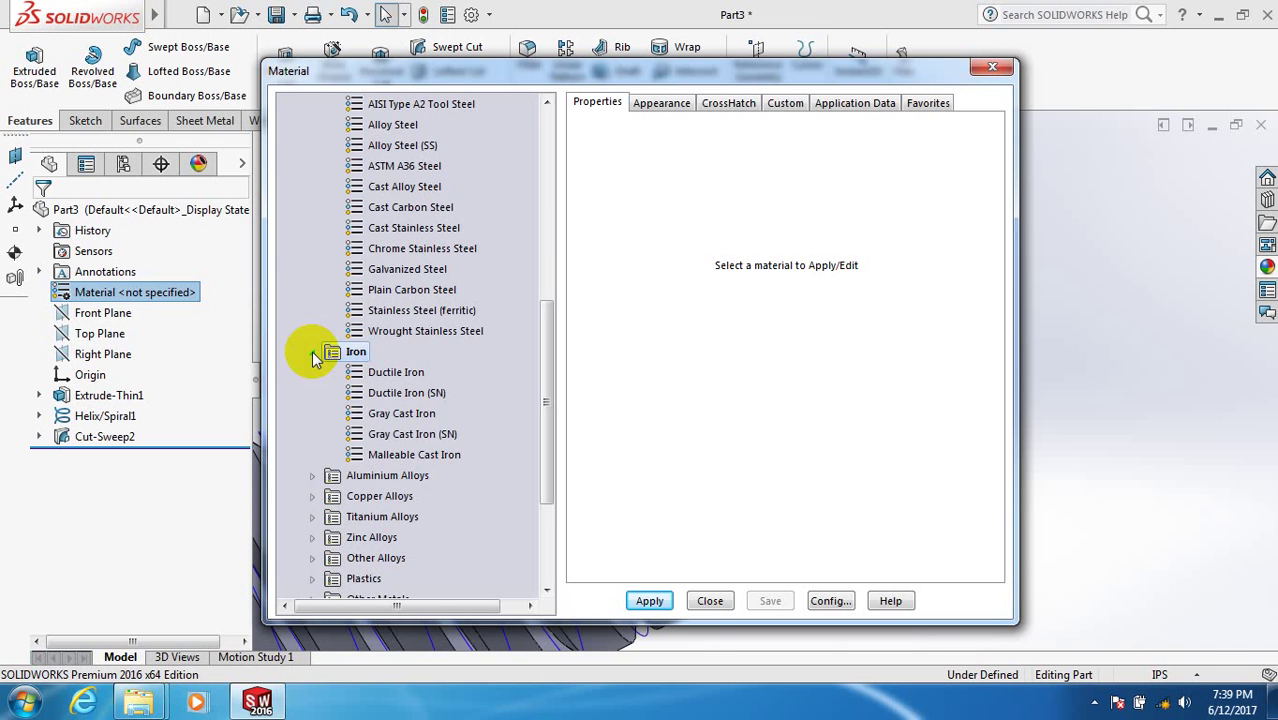
click(403, 414)
click(649, 601)
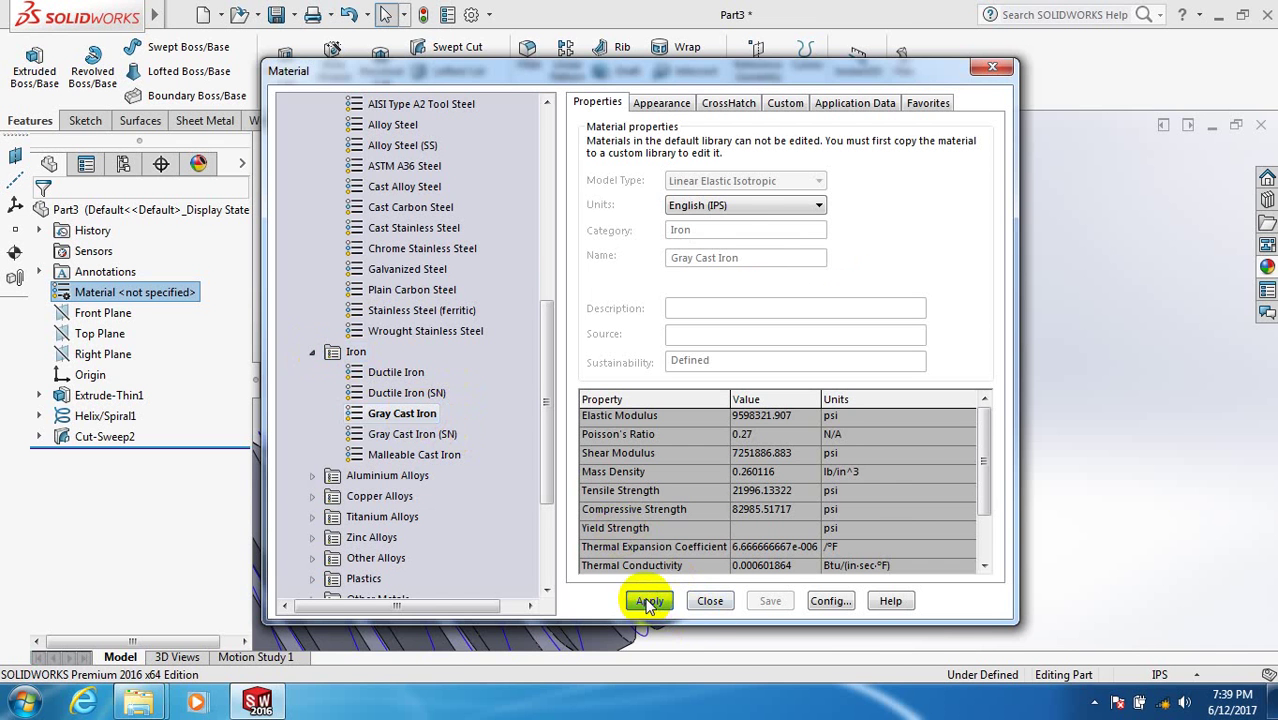
click(710, 600)
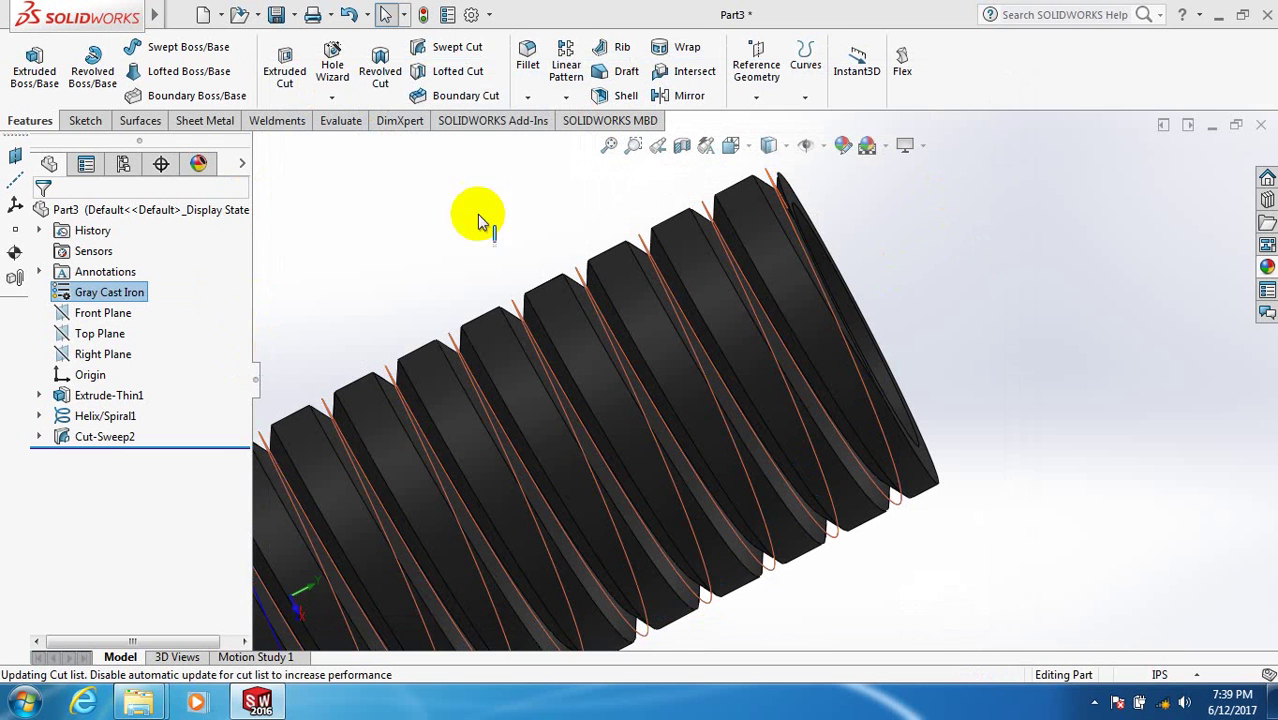
- Open the appearance settings for the whole part and accept the cast iron appearance
click(845, 148)
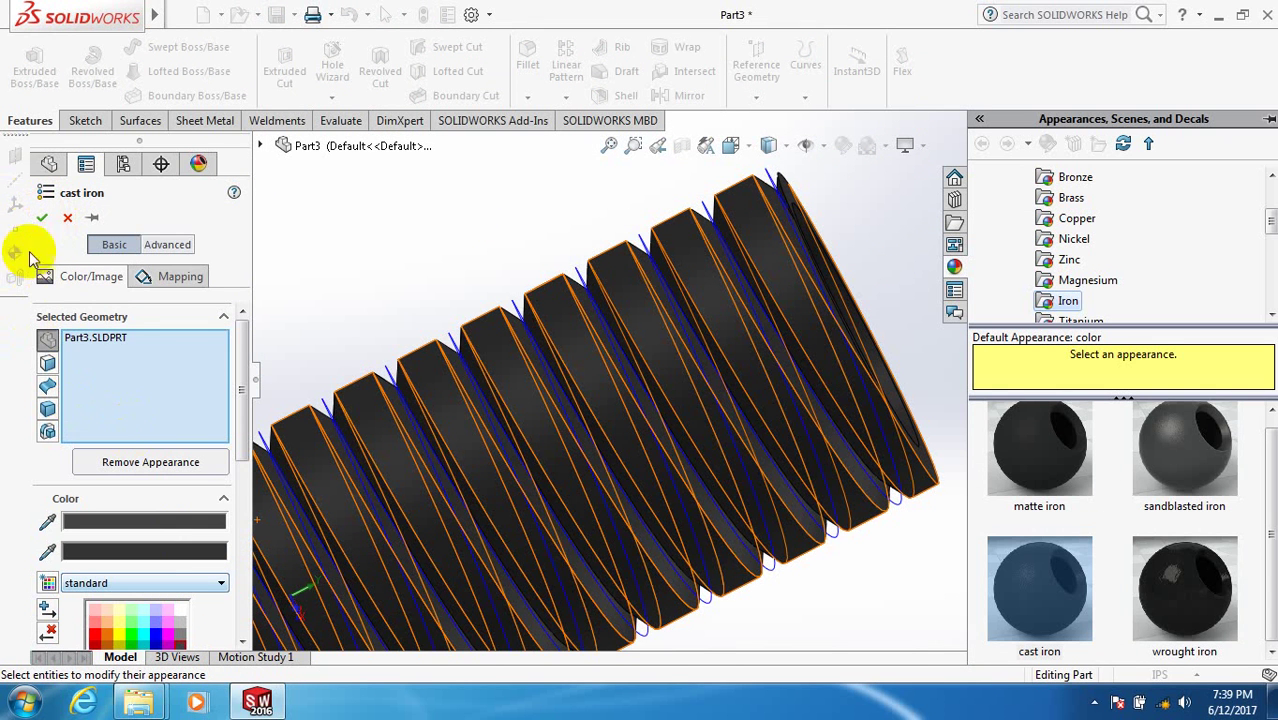
click(42, 218)
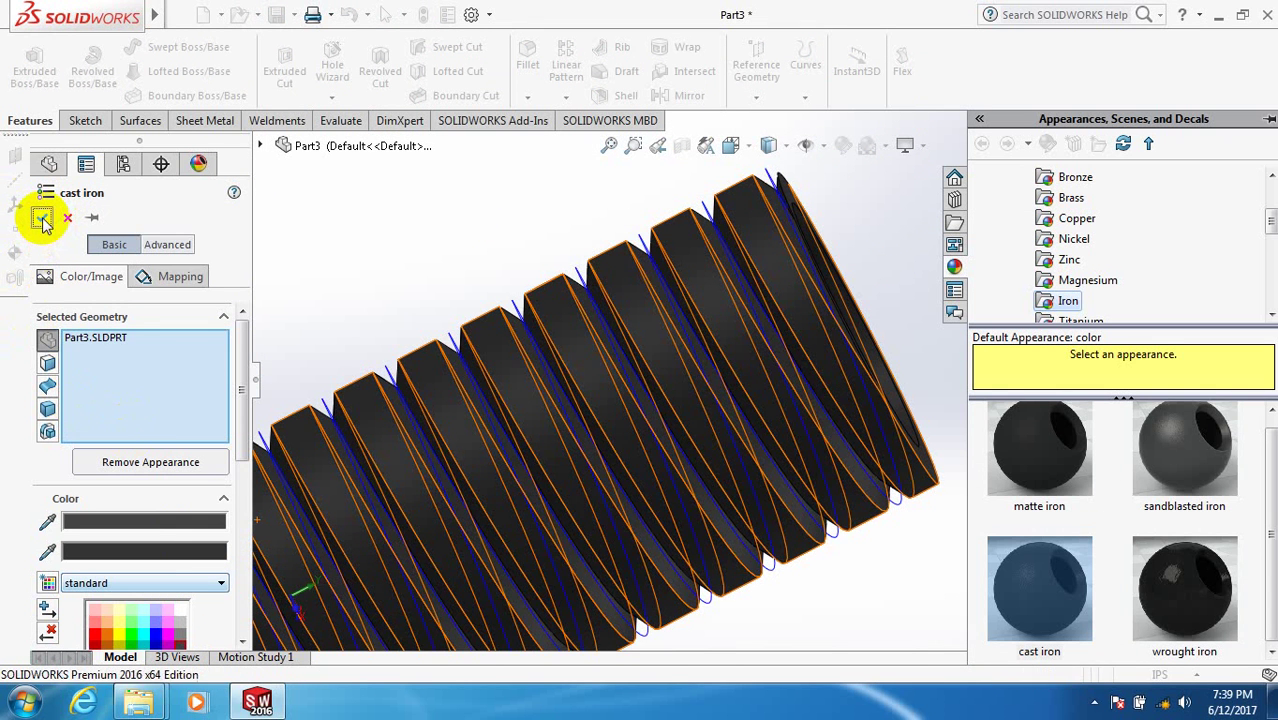
click(44, 220)
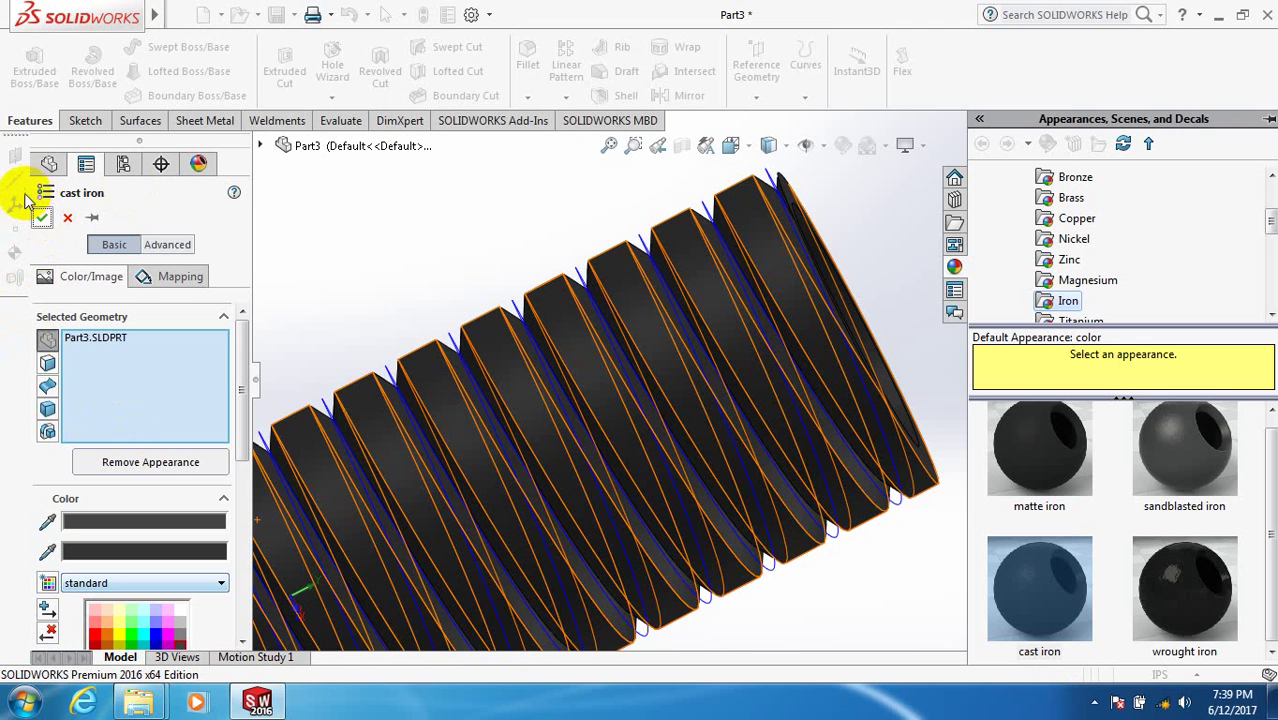
click(40, 217)
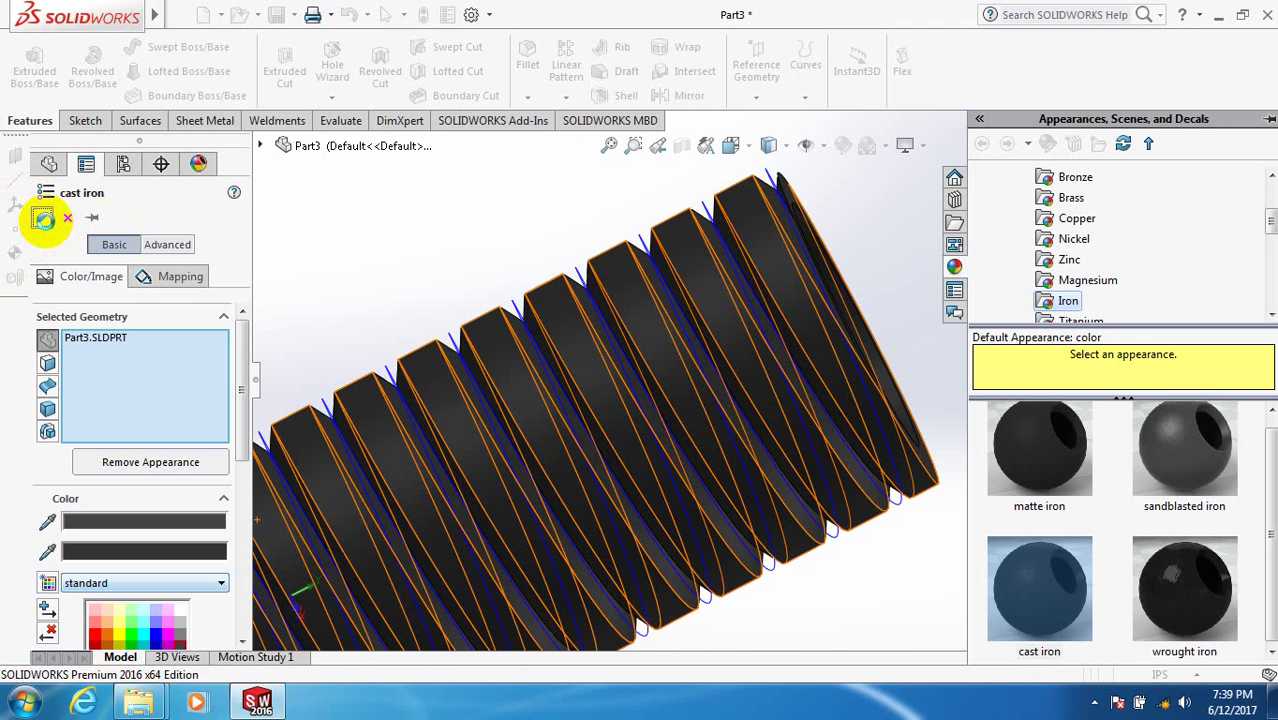
click(44, 220)
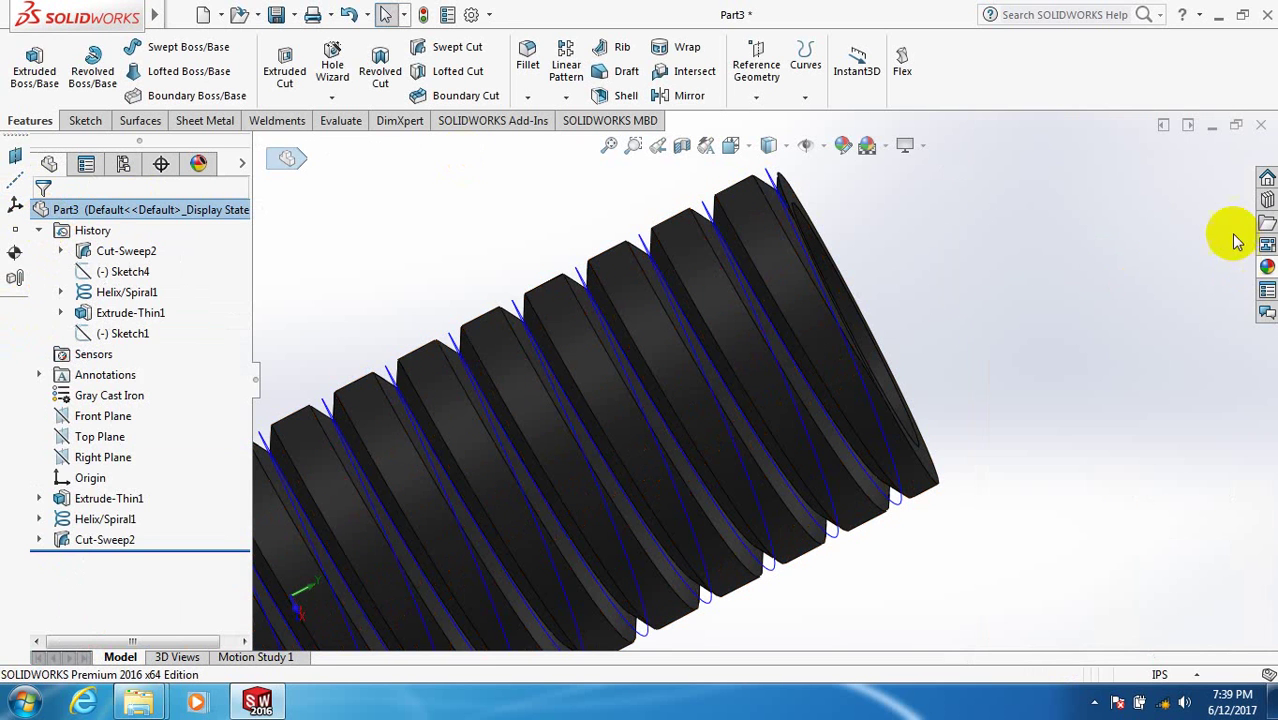
- Apply the Rooftop scene, turn on Perspective display, and view the threaded tube from several angles
click(885, 146)
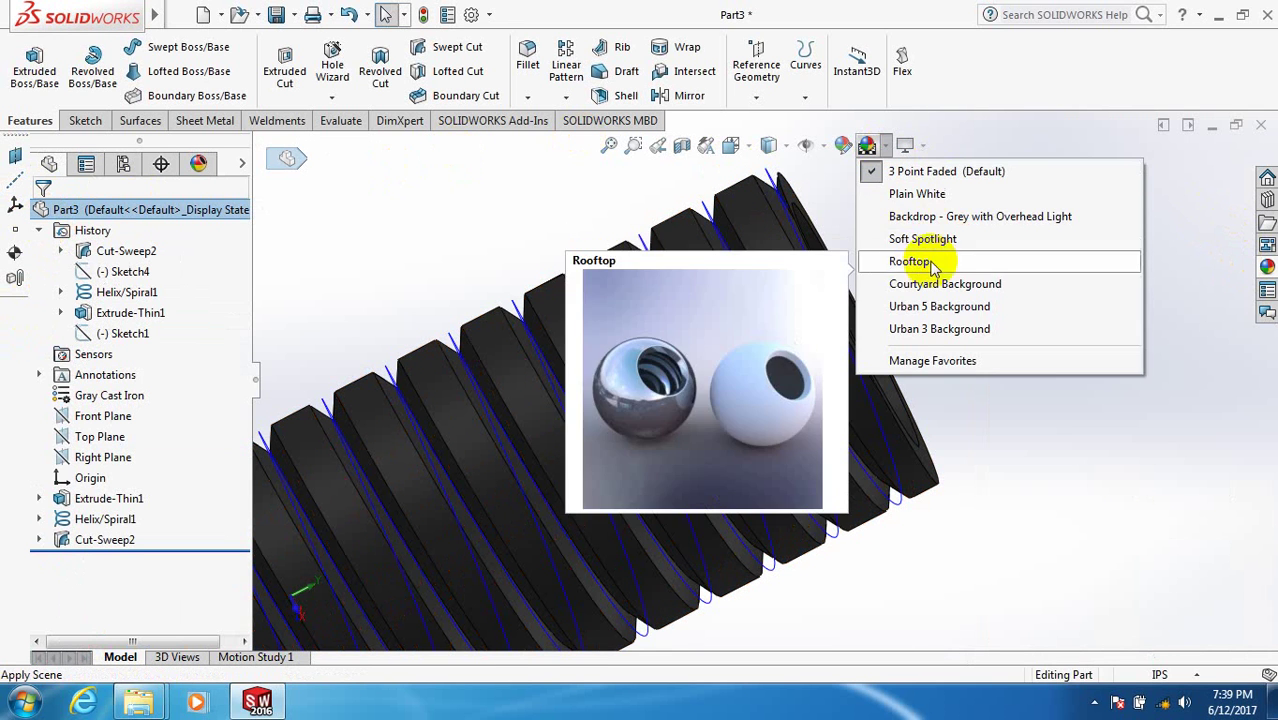
click(907, 263)
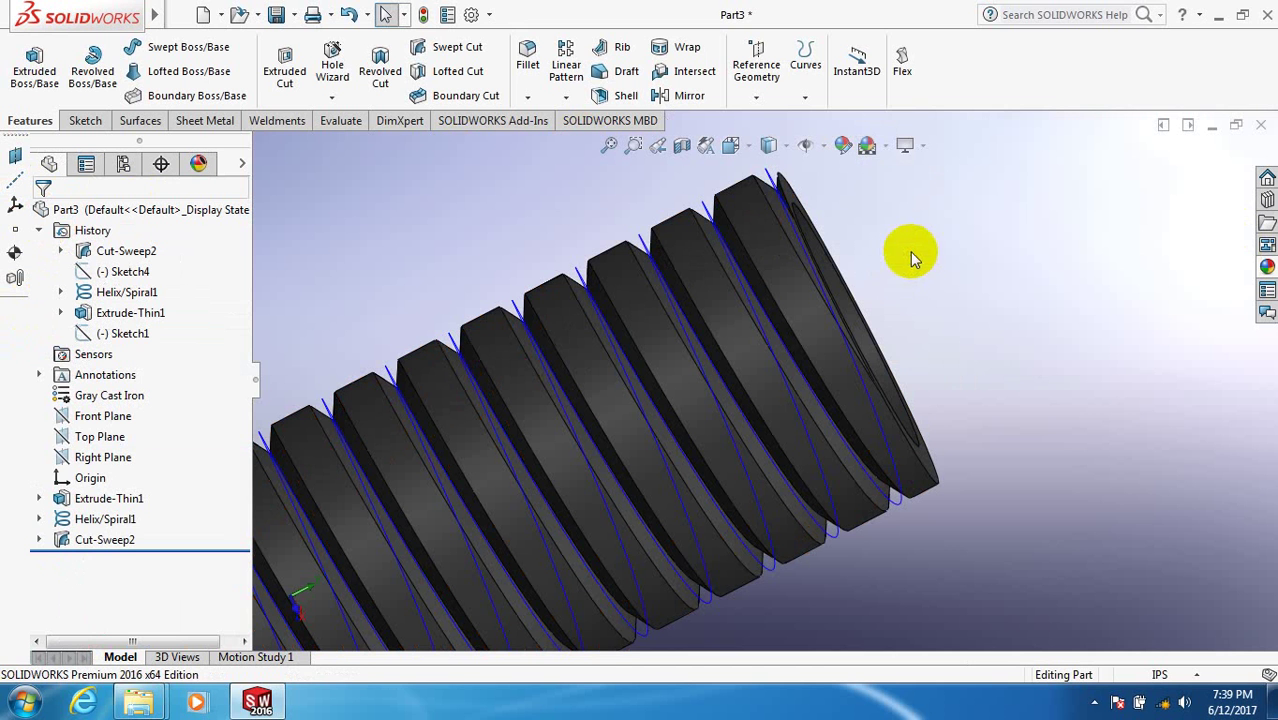
click(925, 150)
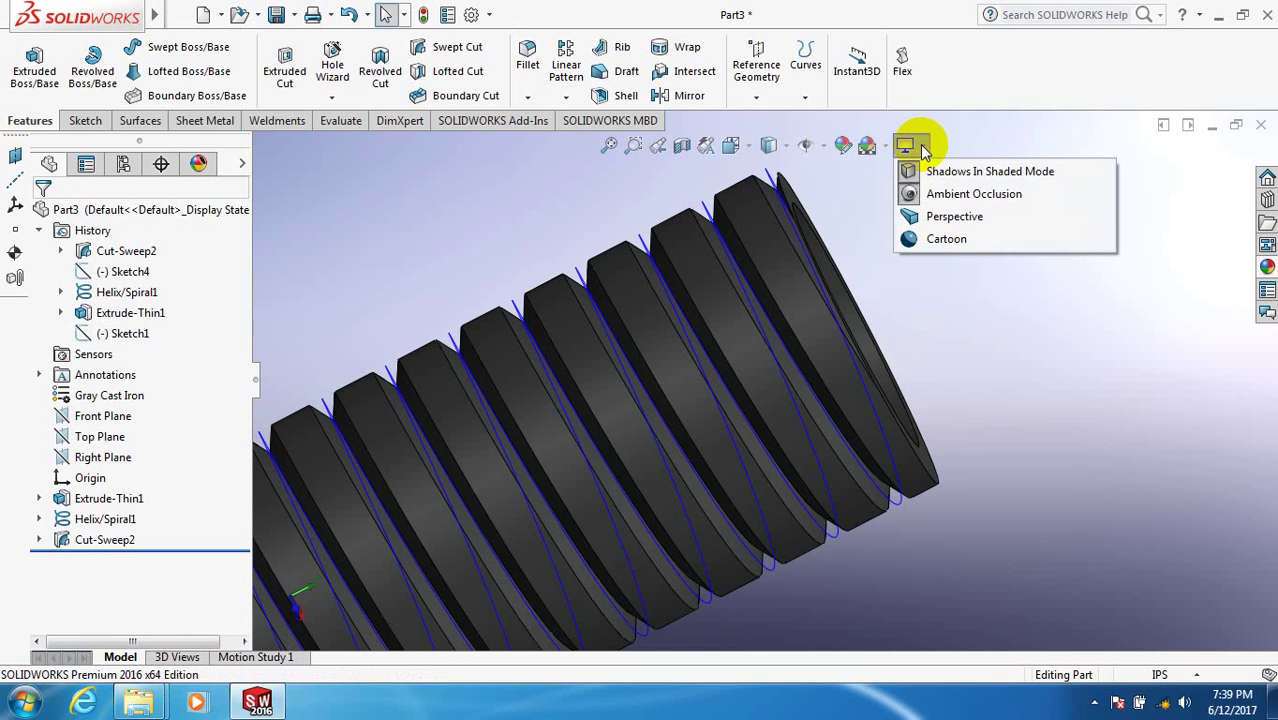
click(944, 216)
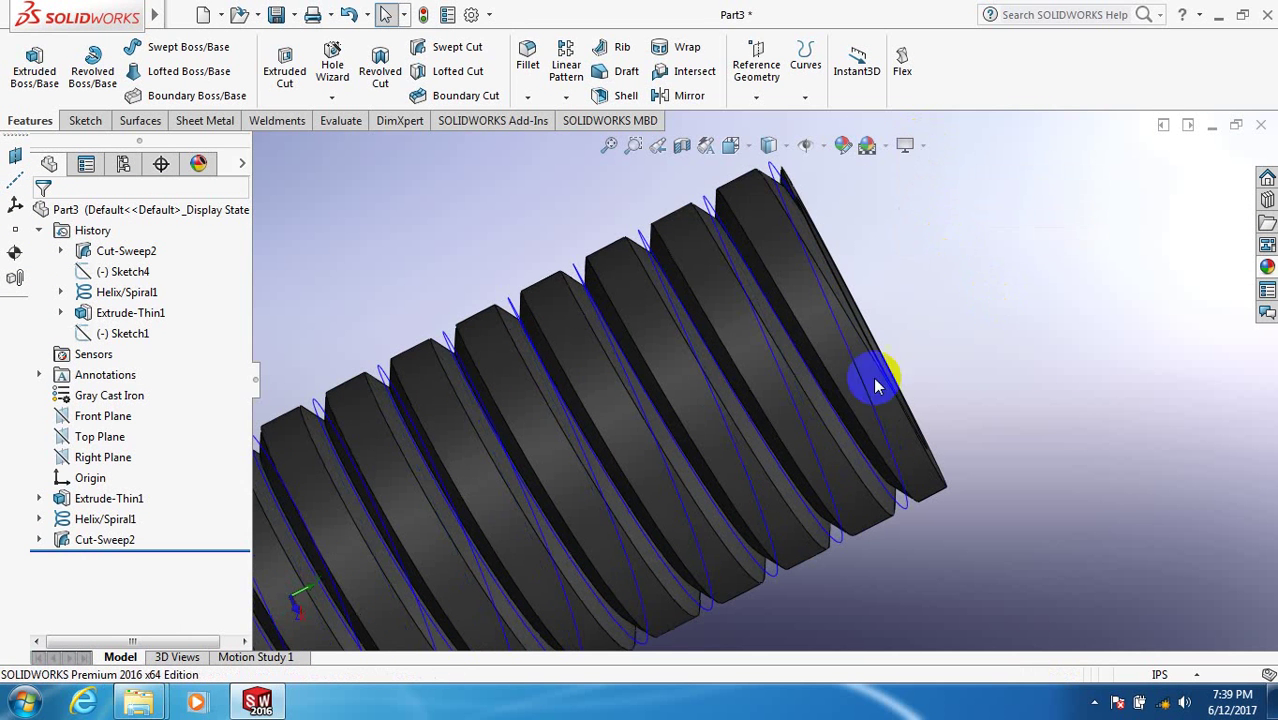
scroll(525, 375, up, 1)
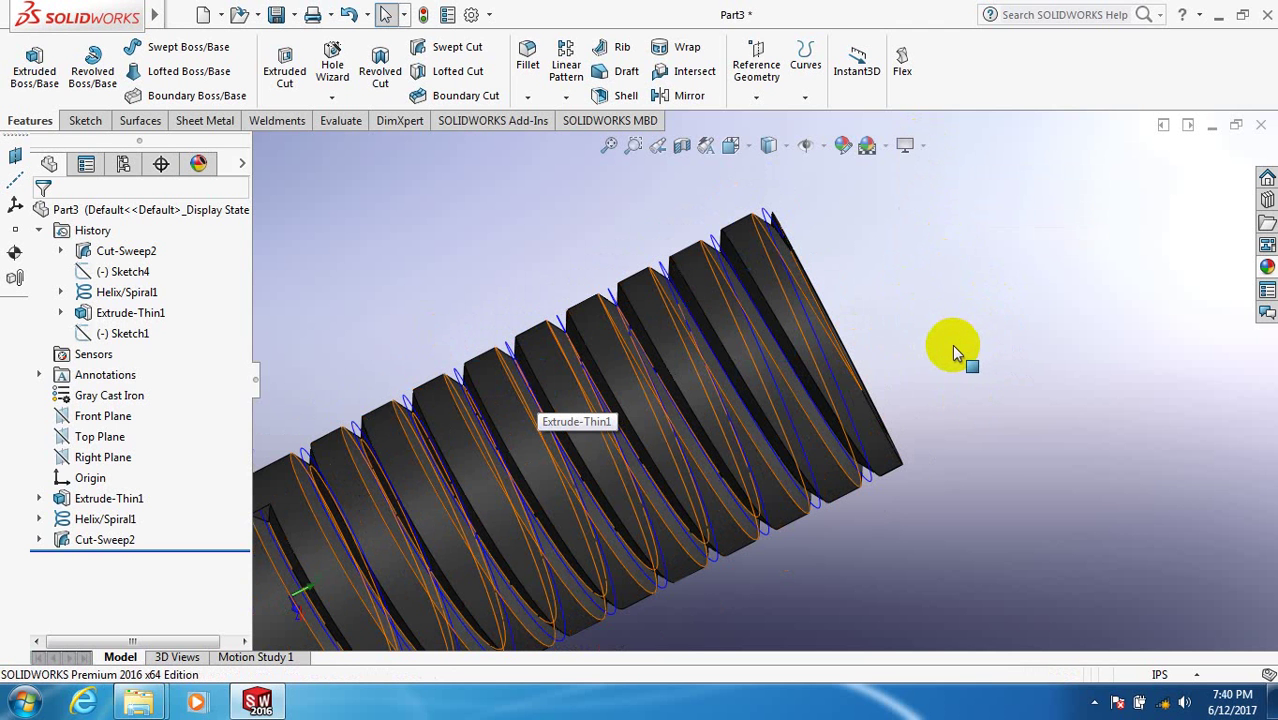
middle_drag(951, 341, 950, 351)
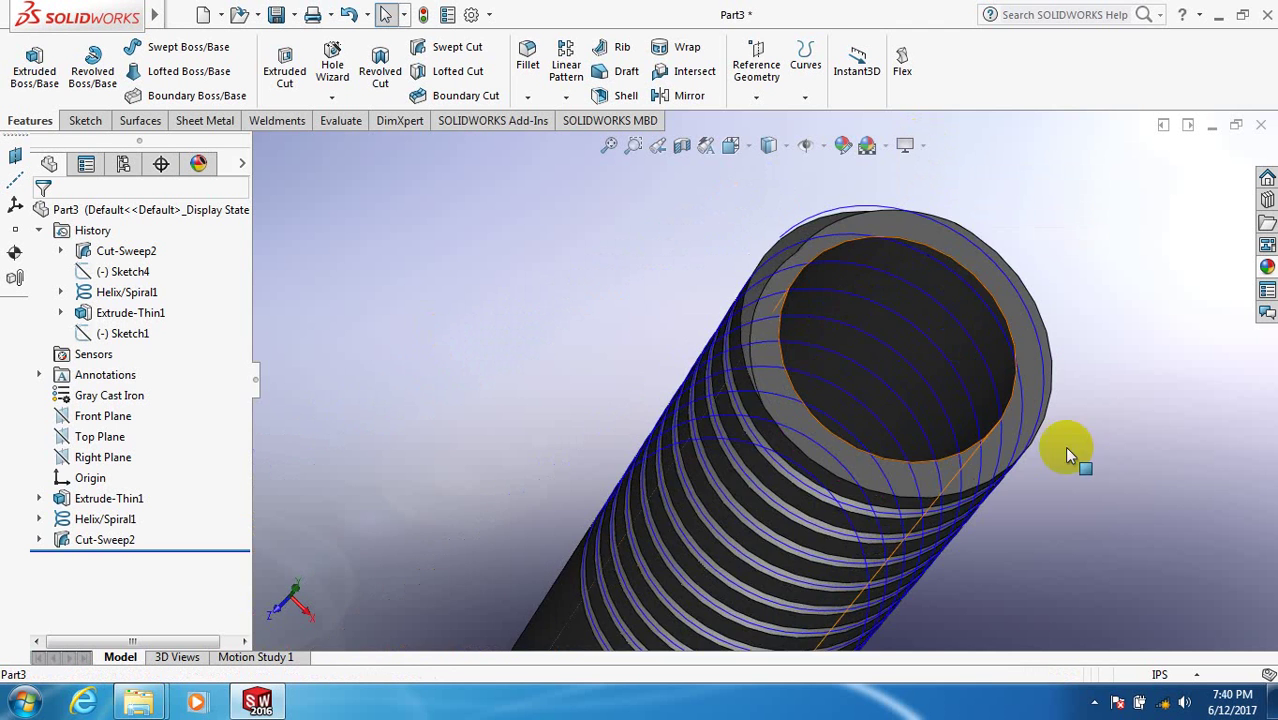
middle_drag(1066, 451, 1118, 400)
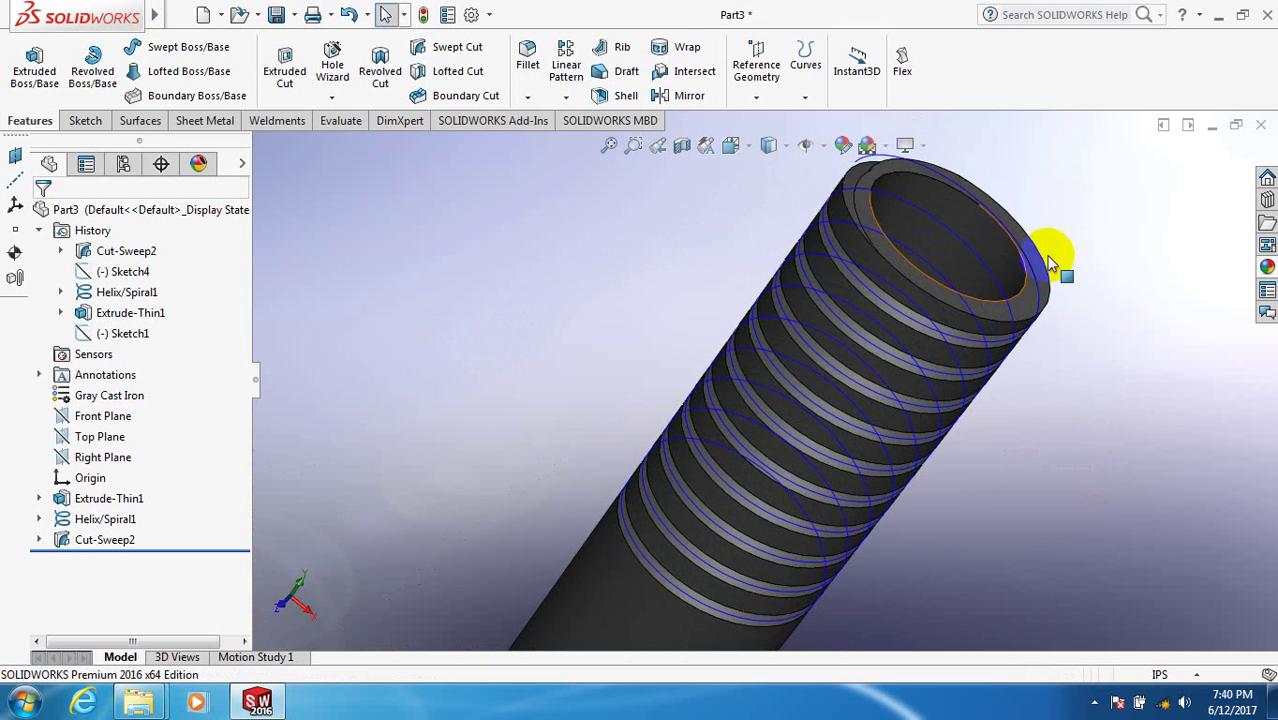
middle_drag(1068, 300, 1085, 340)
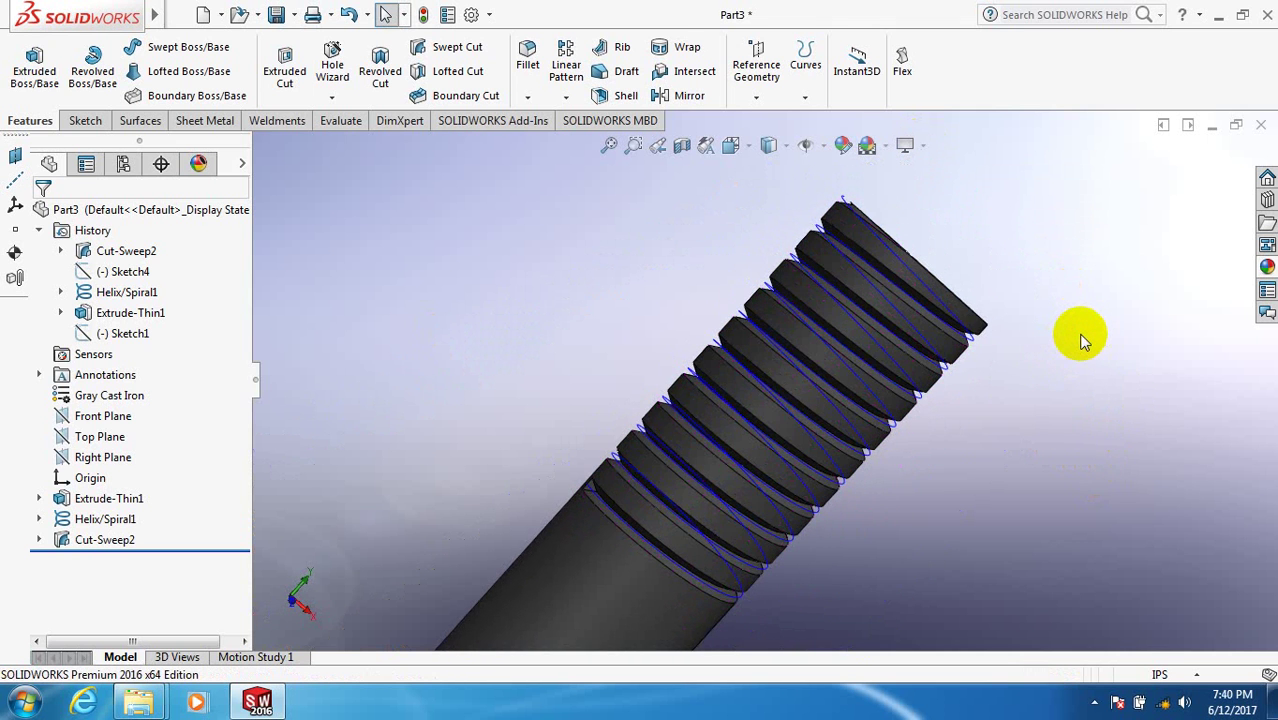